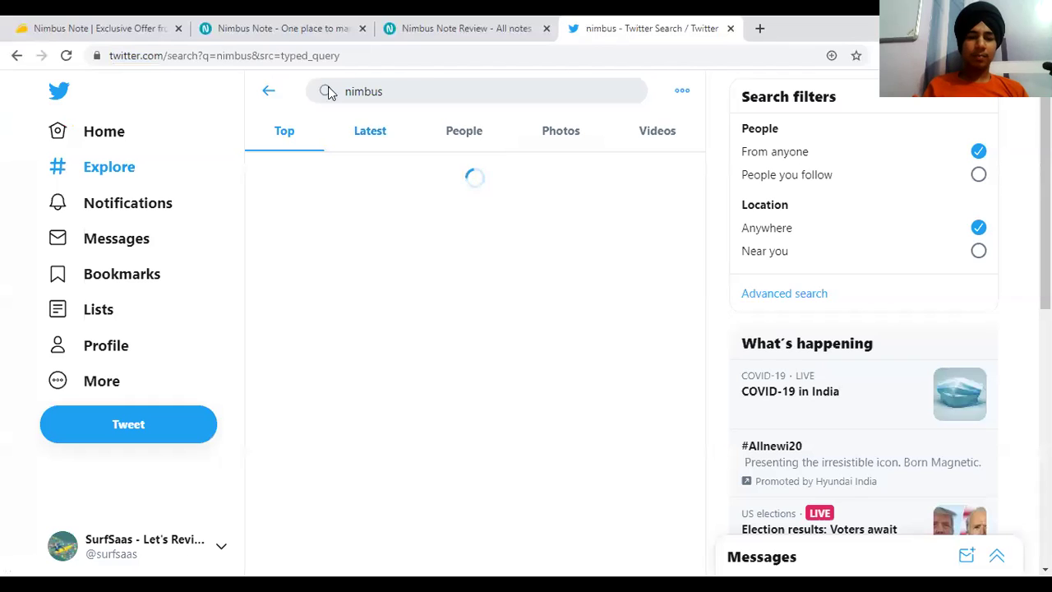
Open the Nimbus Note profile from the Twitter search, highlight its join date and close the Twitter page.
click(329, 197)
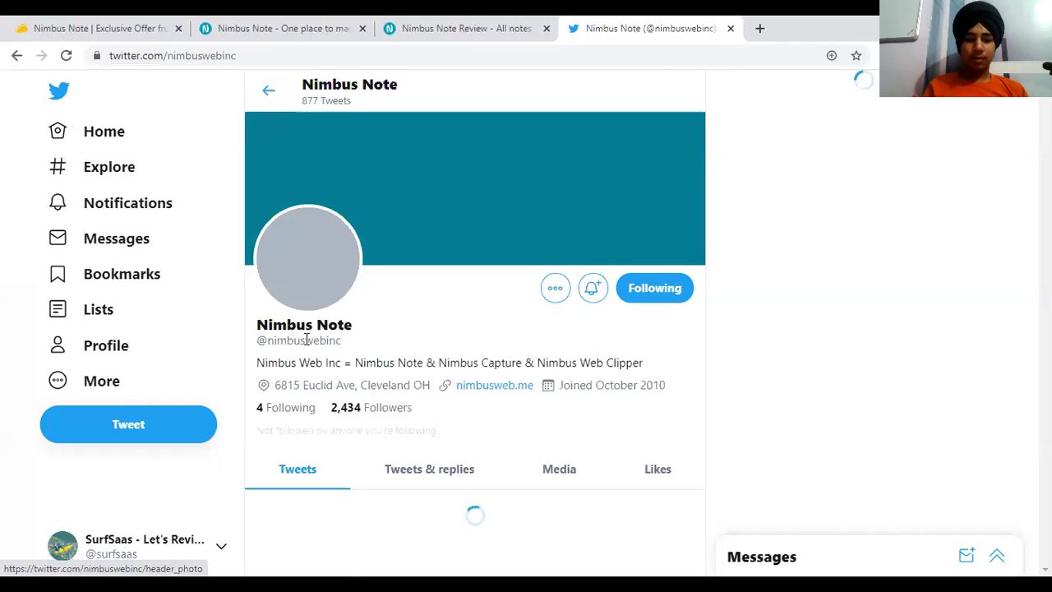
triple_click(595, 377)
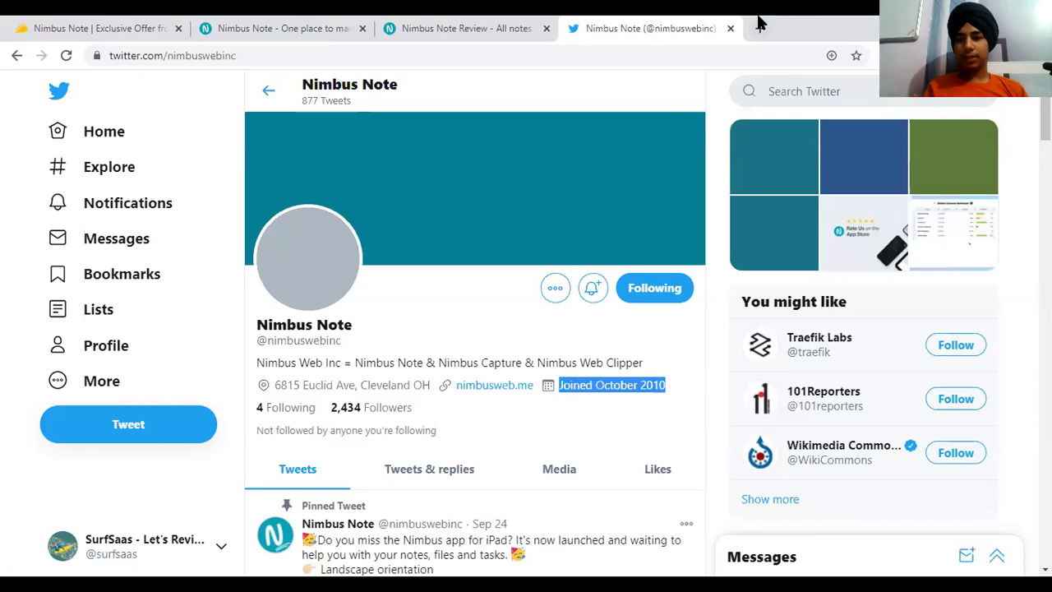
click(730, 28)
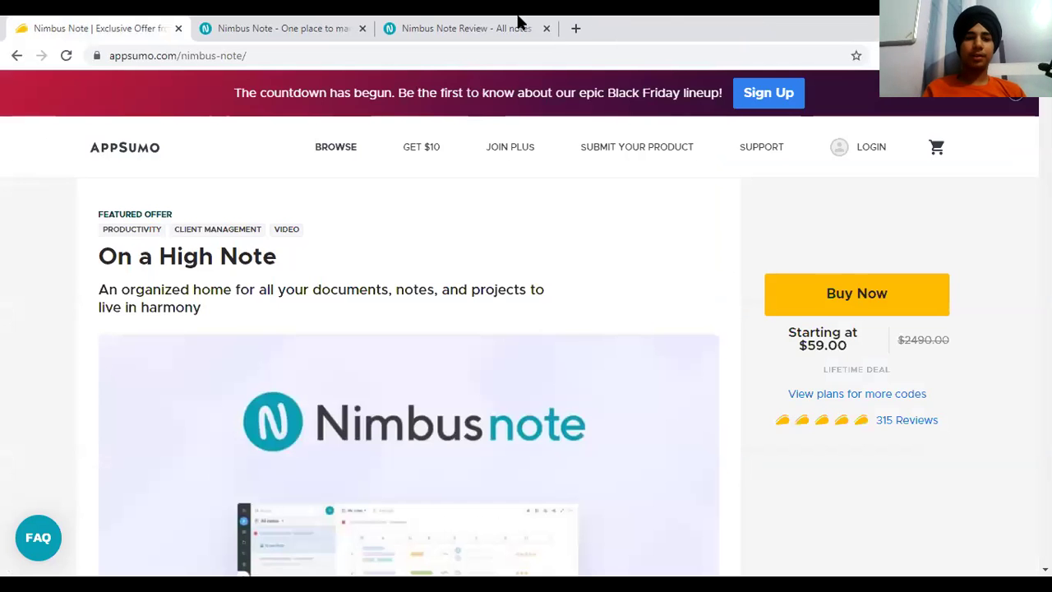
Reorder the browser tabs to Nimbus homepage first, Nimbus Note Review second and the AppSumo offer last.
drag(279, 25, 74, 22)
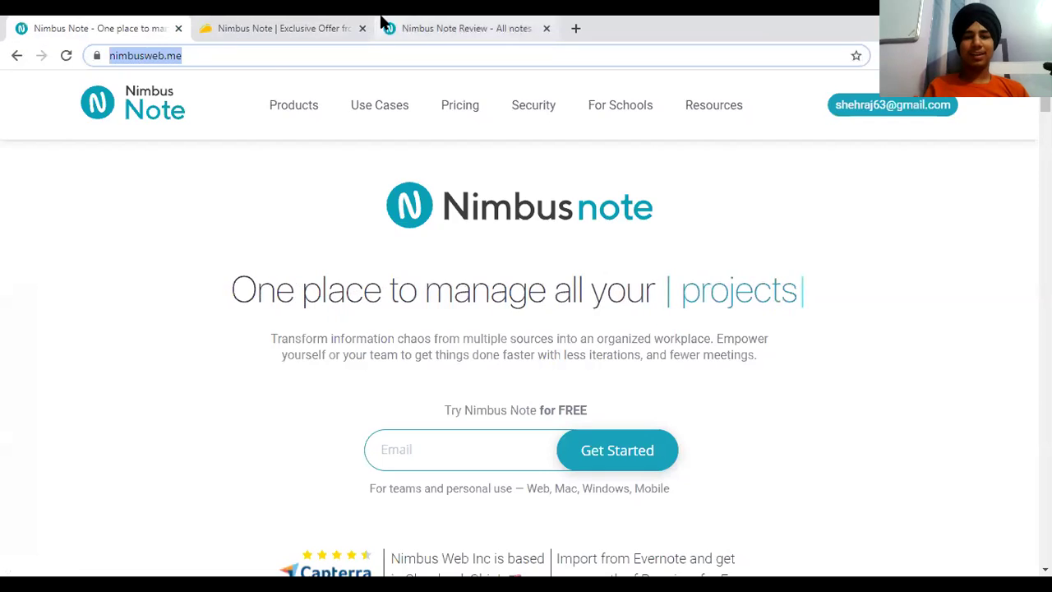
drag(380, 23, 200, 19)
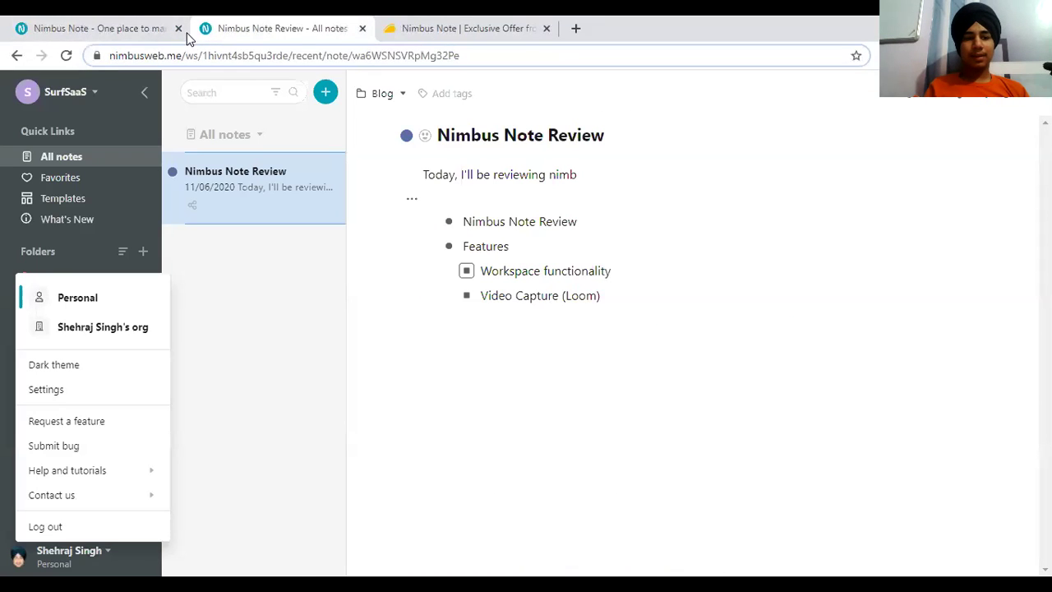
Skim the Nimbus homepage, including its customer testimonials and the pricing choices, and close the page.
click(186, 34)
scroll(811, 155, down, 5)
scroll(811, 155, up, 5)
scroll(526, 329, down, 20)
scroll(526, 329, down, 20)
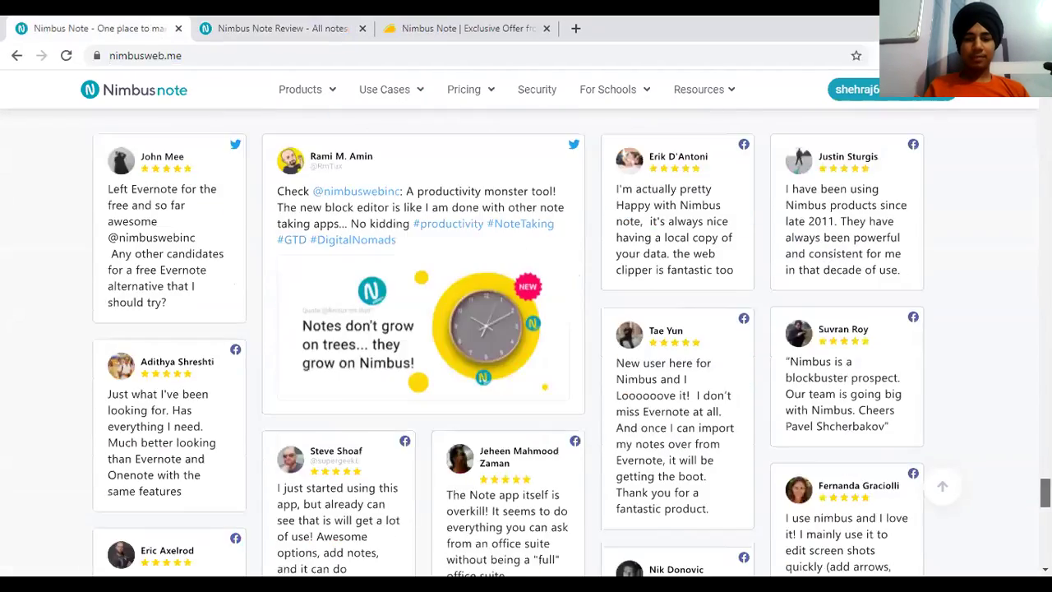
scroll(526, 328, up, 20)
mouse_move(467, 100)
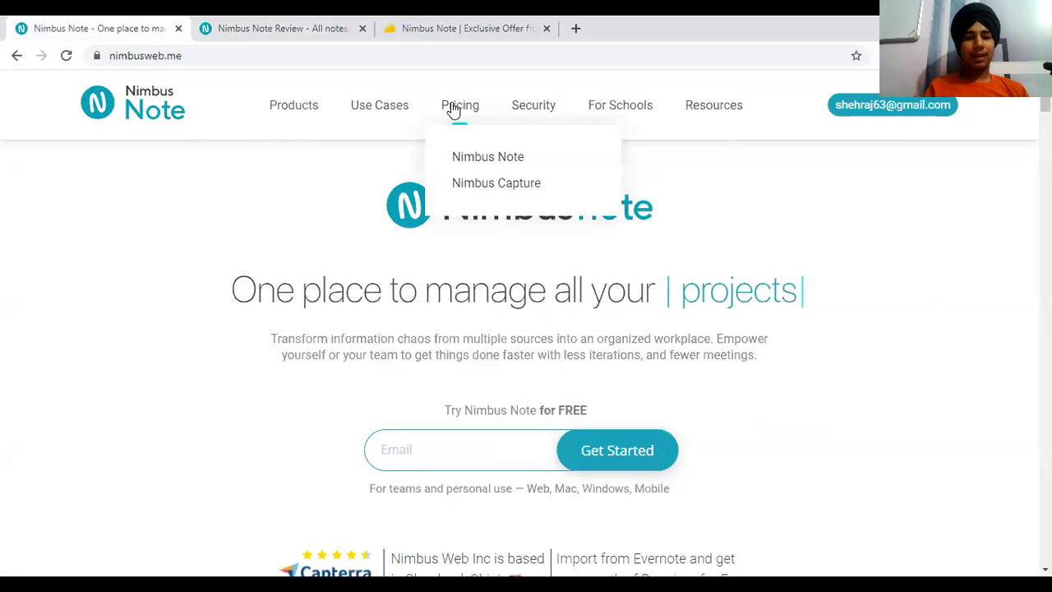
click(206, 28)
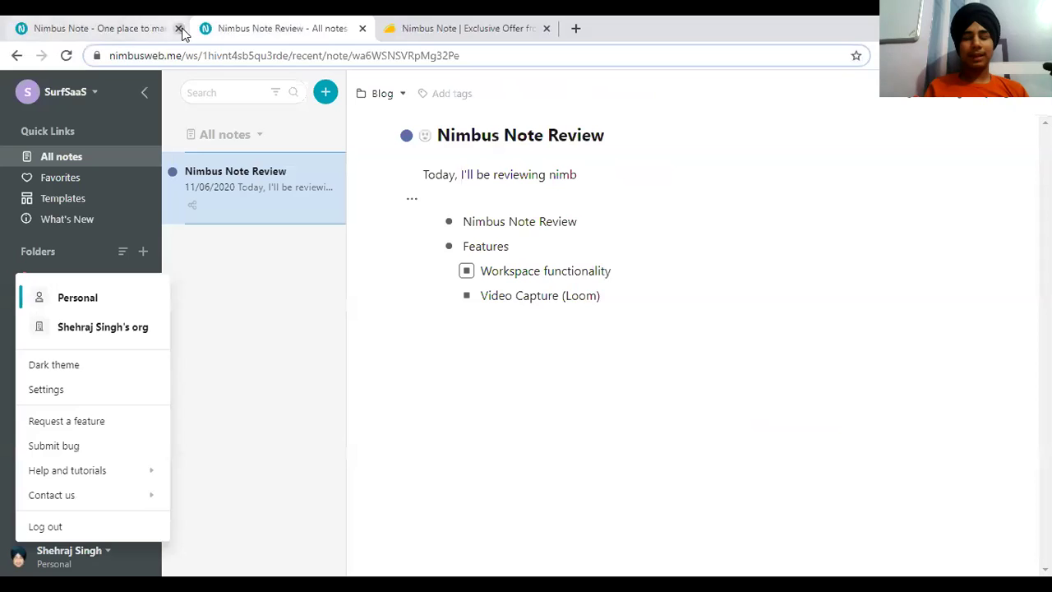
click(179, 29)
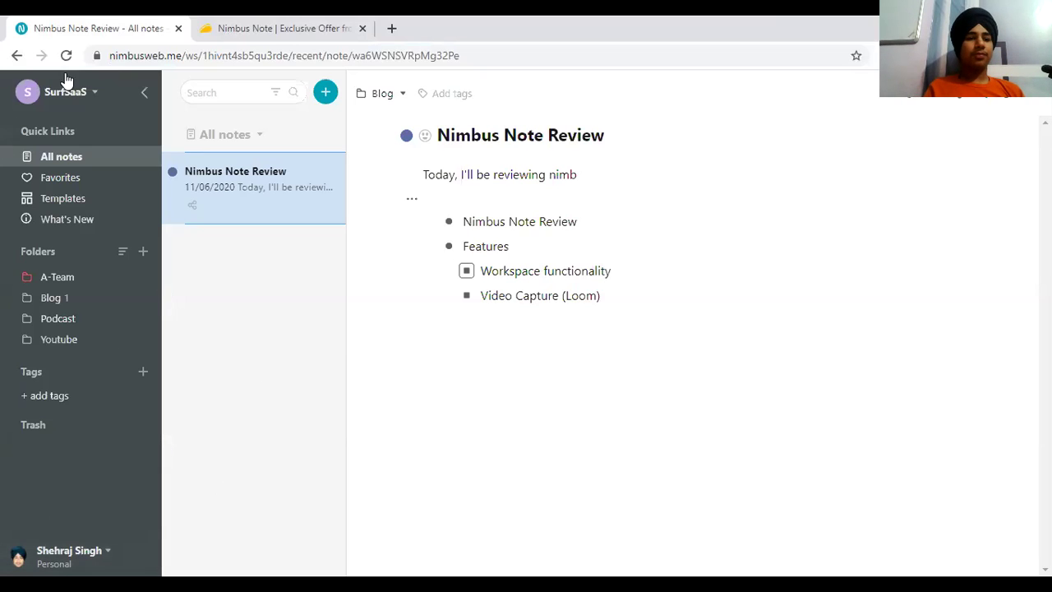
Show the workspace list and highlight the Single plan's workspace, storage and OCR limits on the AppSumo offer page.
click(90, 89)
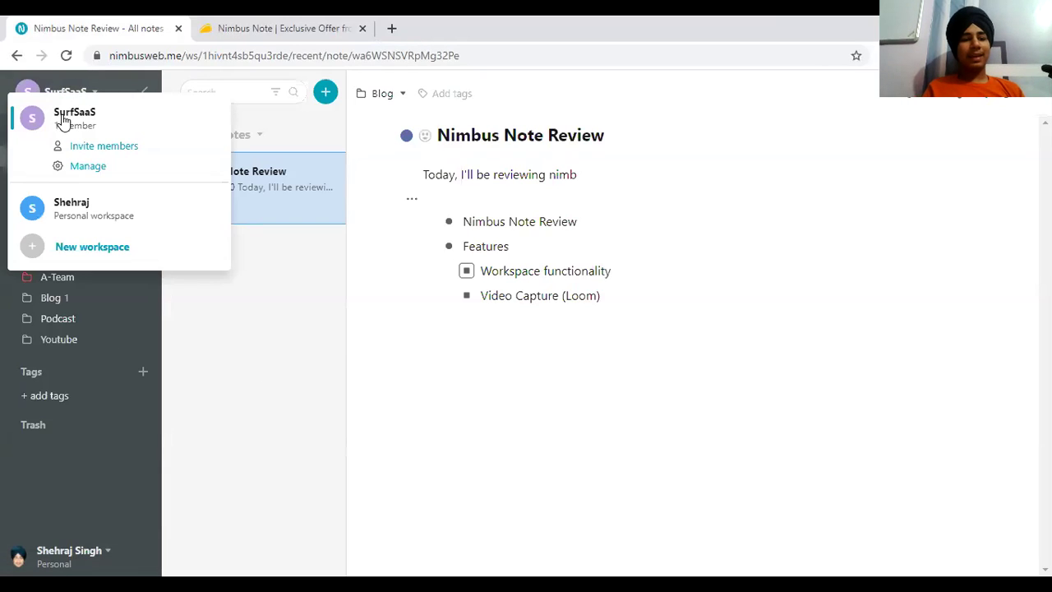
click(280, 28)
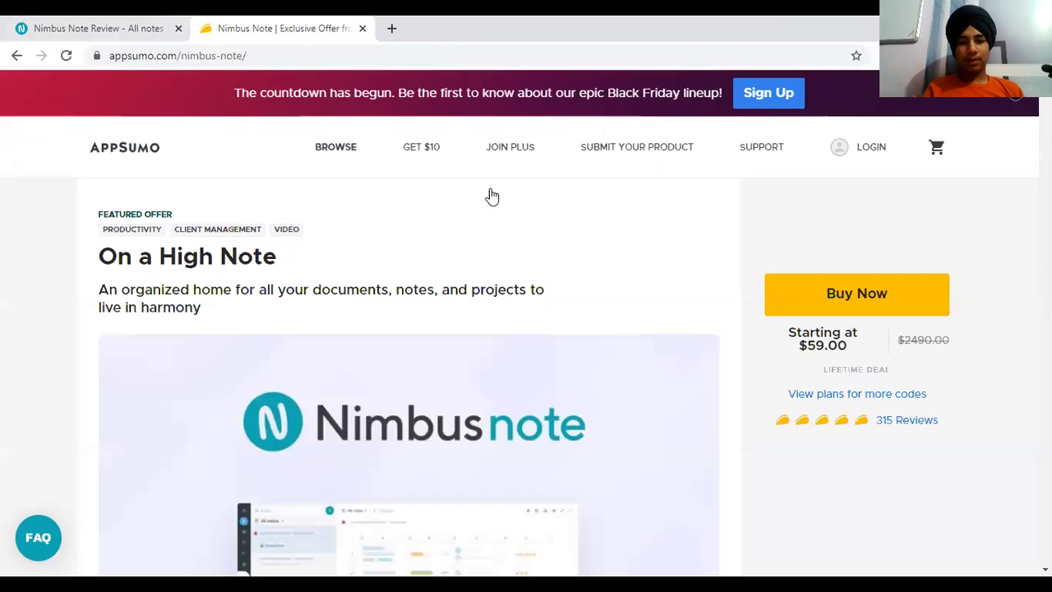
scroll(847, 337, down, 10)
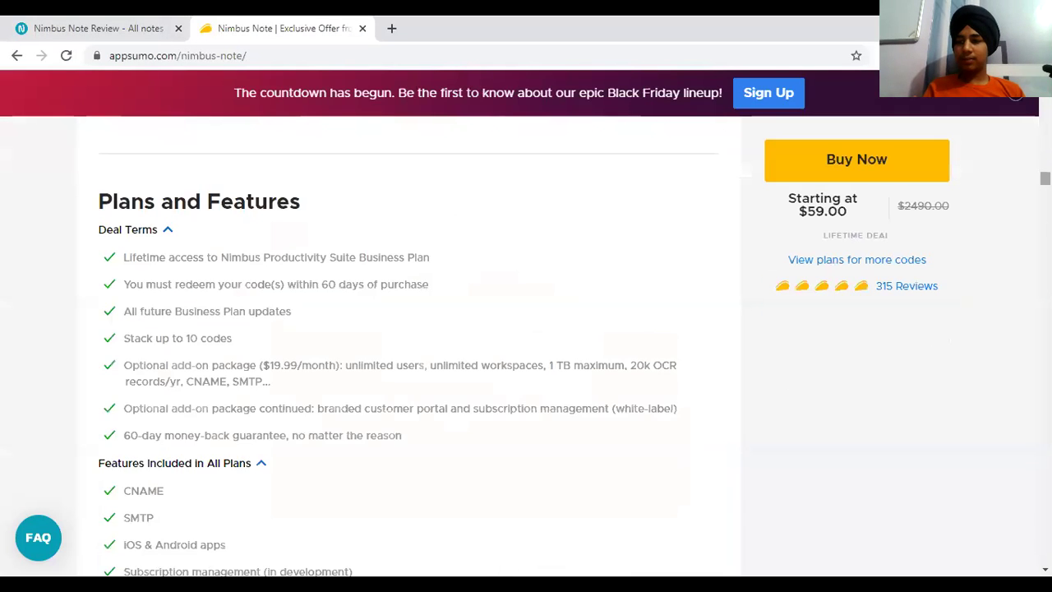
scroll(526, 353, down, 10)
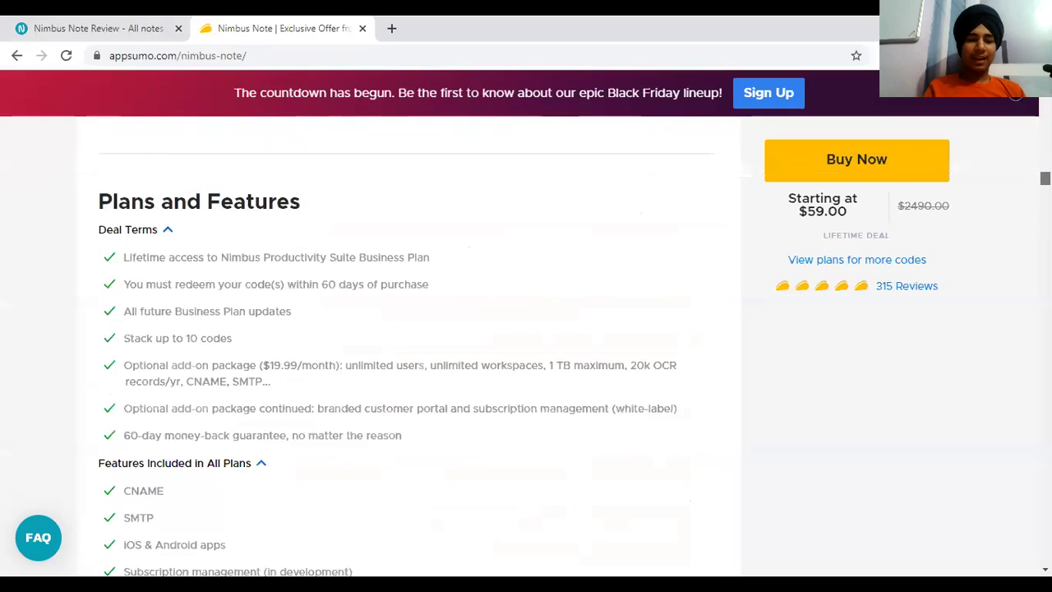
drag(205, 277, 130, 279)
click(195, 303)
triple_click(195, 305)
triple_click(173, 332)
triple_click(172, 359)
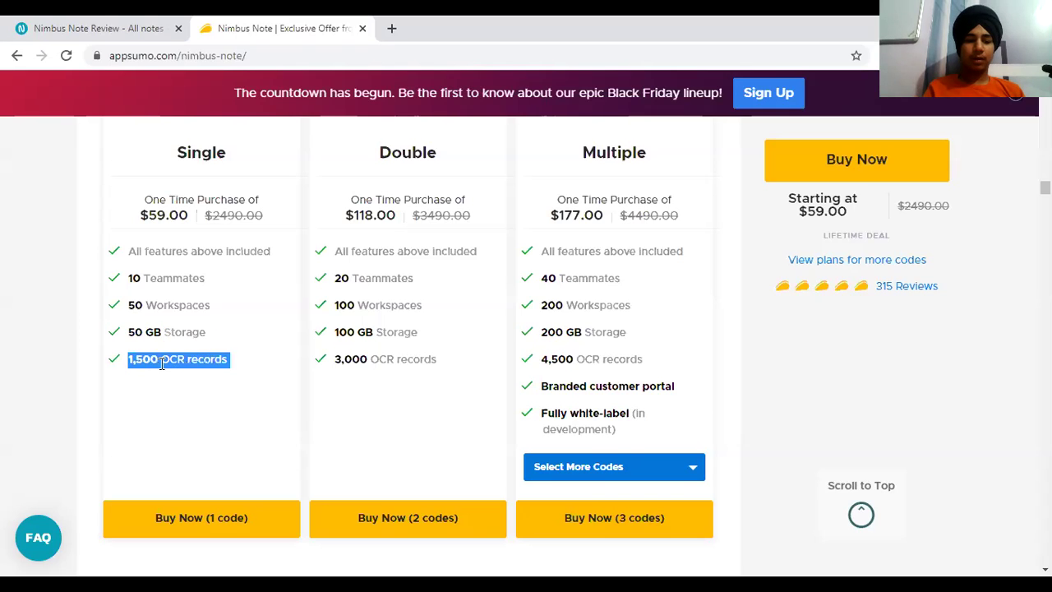
Open the management page of the SurfSaaS workspace and examine its note-sending email address and the admin member's entry.
click(98, 20)
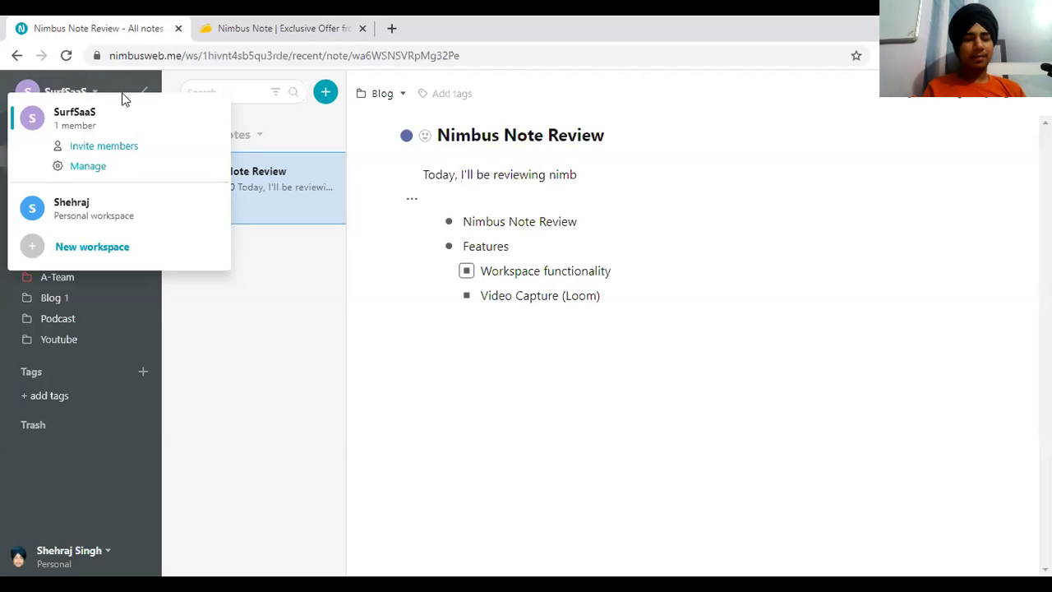
click(90, 167)
drag(636, 260, 569, 263)
click(667, 232)
triple_click(620, 258)
click(864, 214)
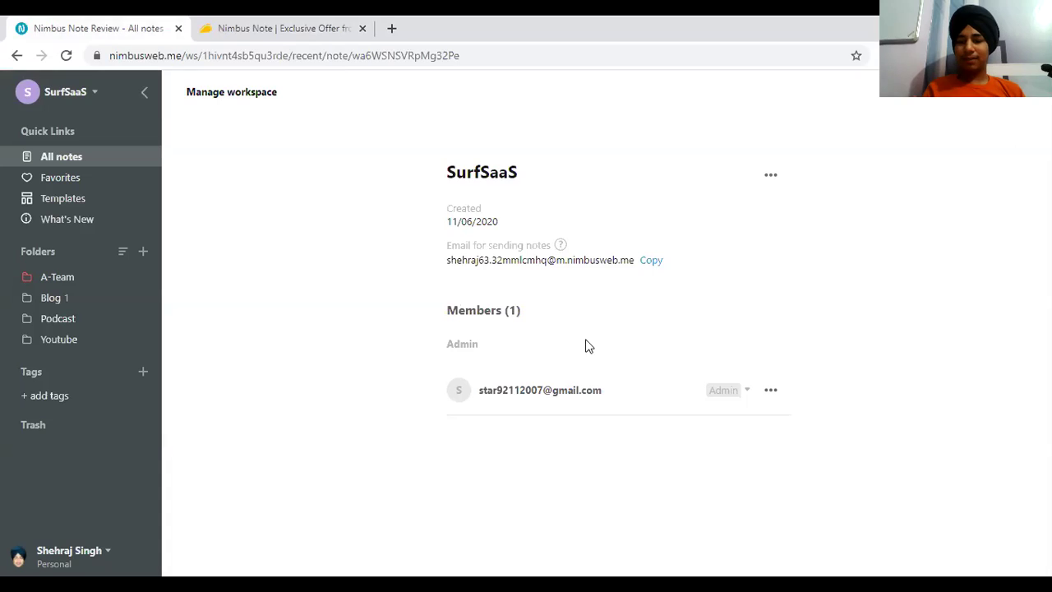
click(772, 391)
drag(563, 402, 460, 388)
View the Favorites list and browse through the gallery of all note templates.
click(78, 177)
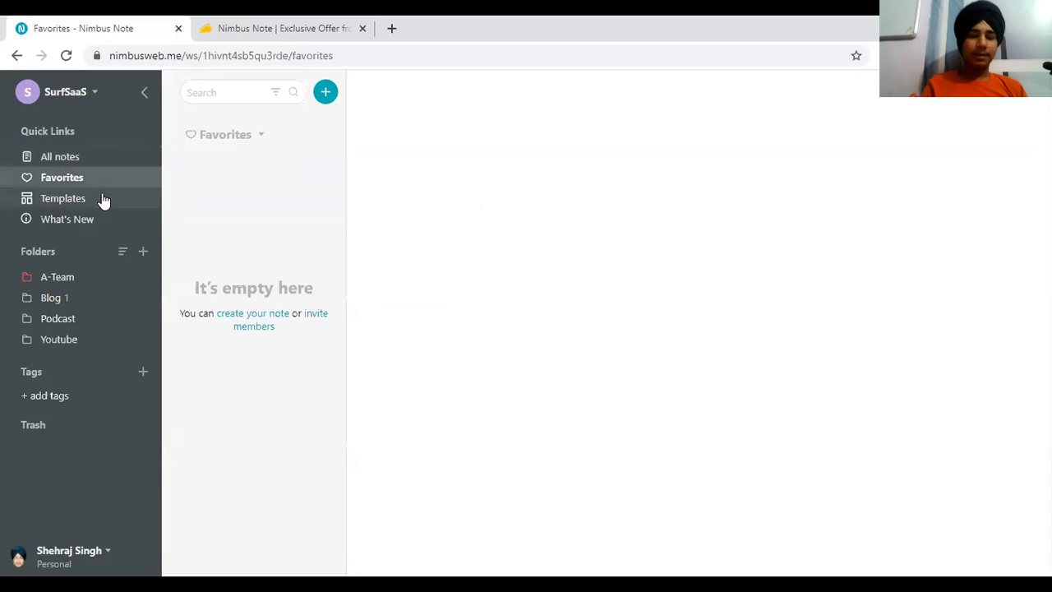
click(58, 202)
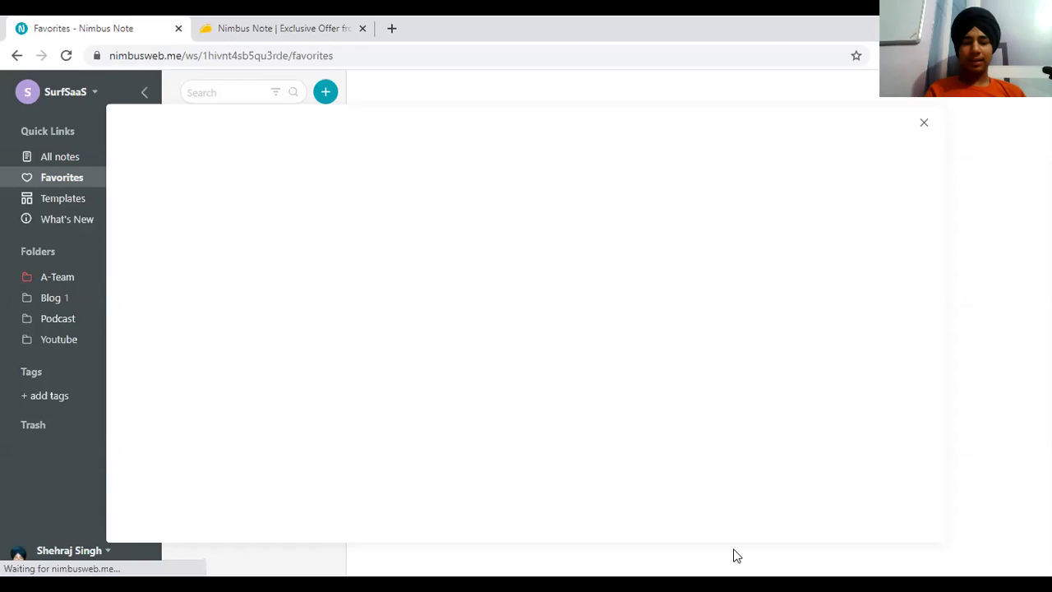
key(ctrl+Tab)
key(ctrl+shift+Tab)
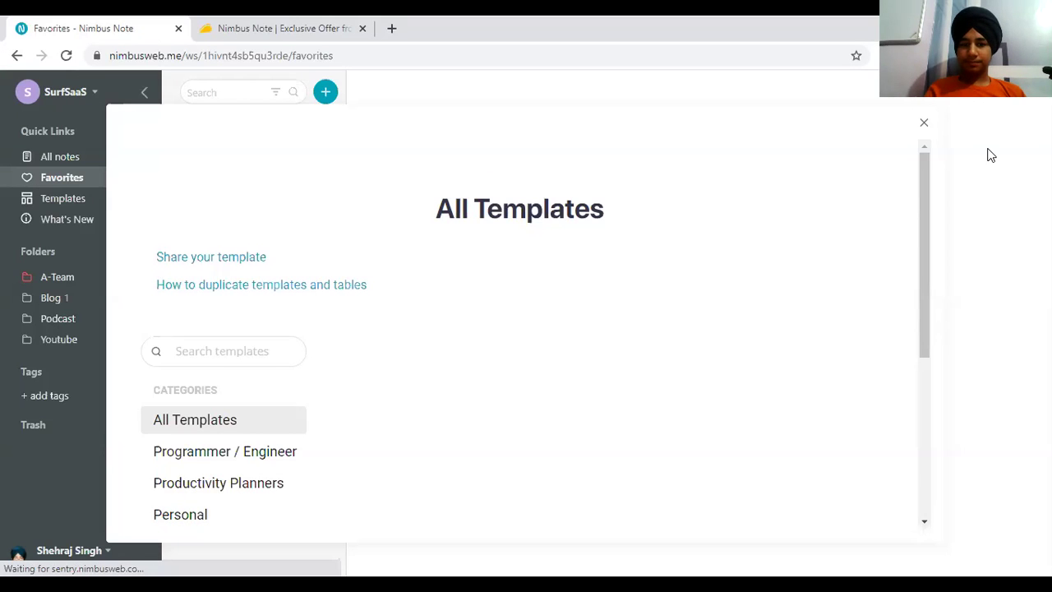
scroll(927, 162, down, 20)
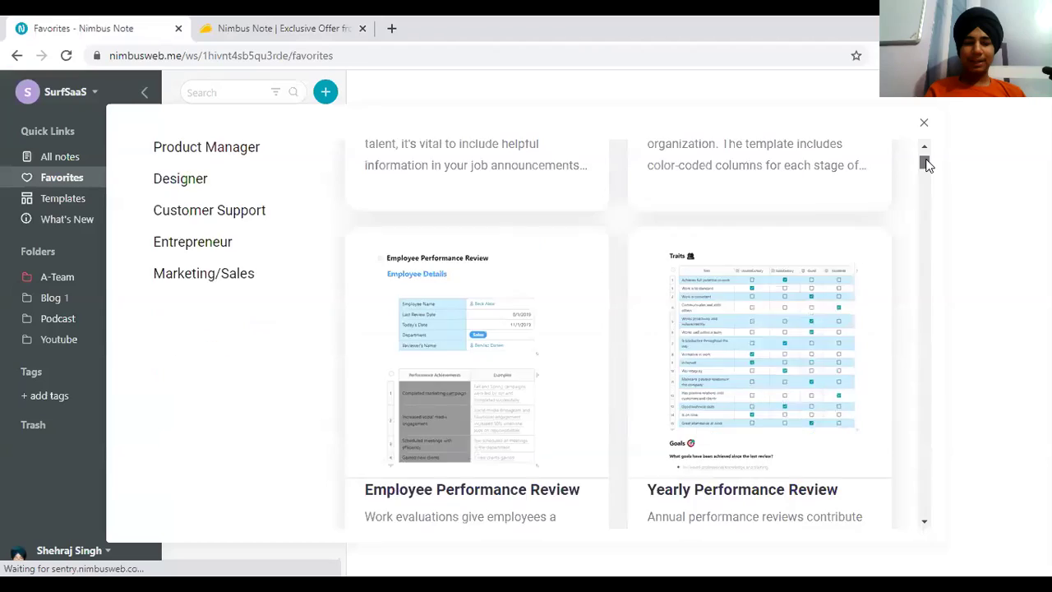
drag(930, 444, 907, 157)
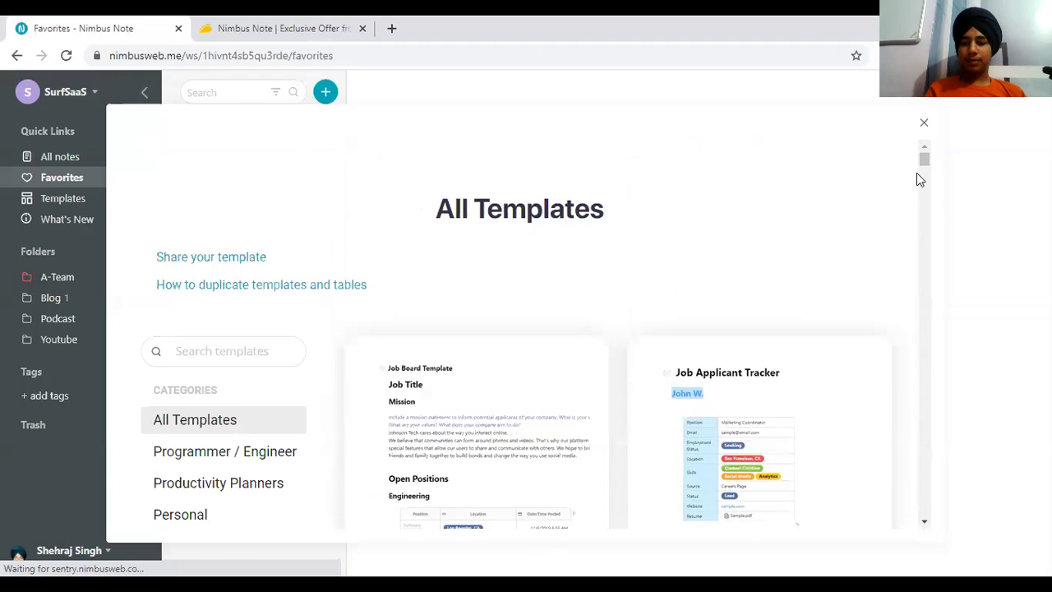
click(924, 521)
drag(926, 524, 926, 523)
drag(921, 171, 921, 182)
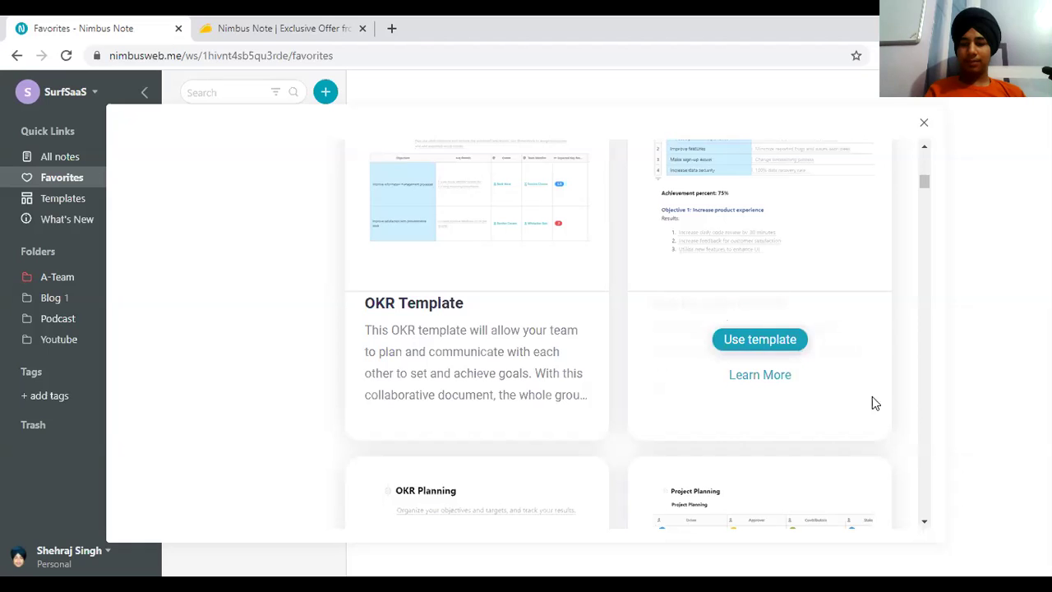
drag(924, 222, 930, 241)
Search the template gallery page for "finan" and look over the matching financial templates.
key(ctrl+f)
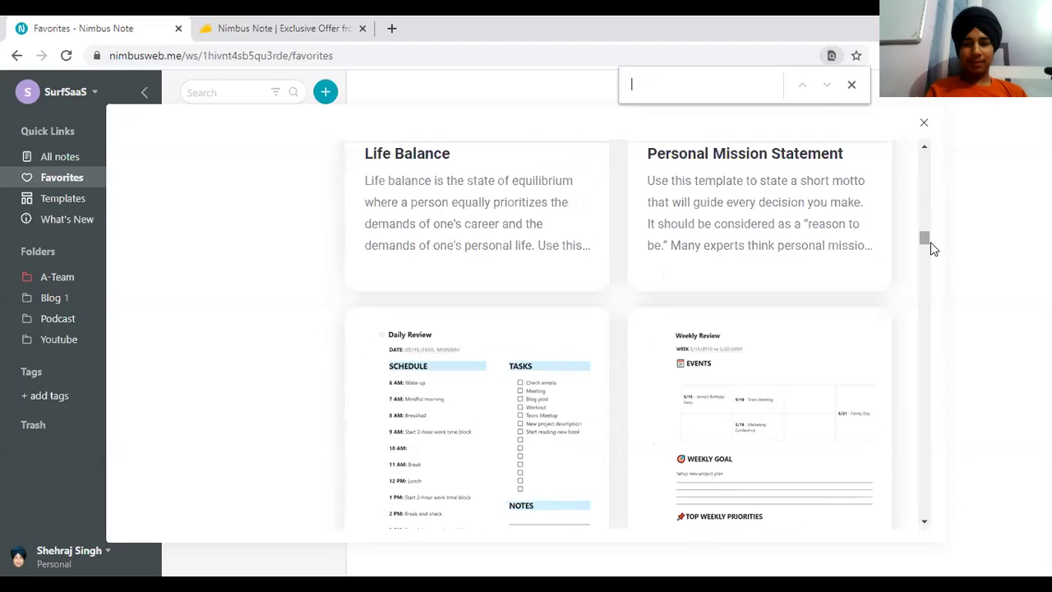
text(finan)
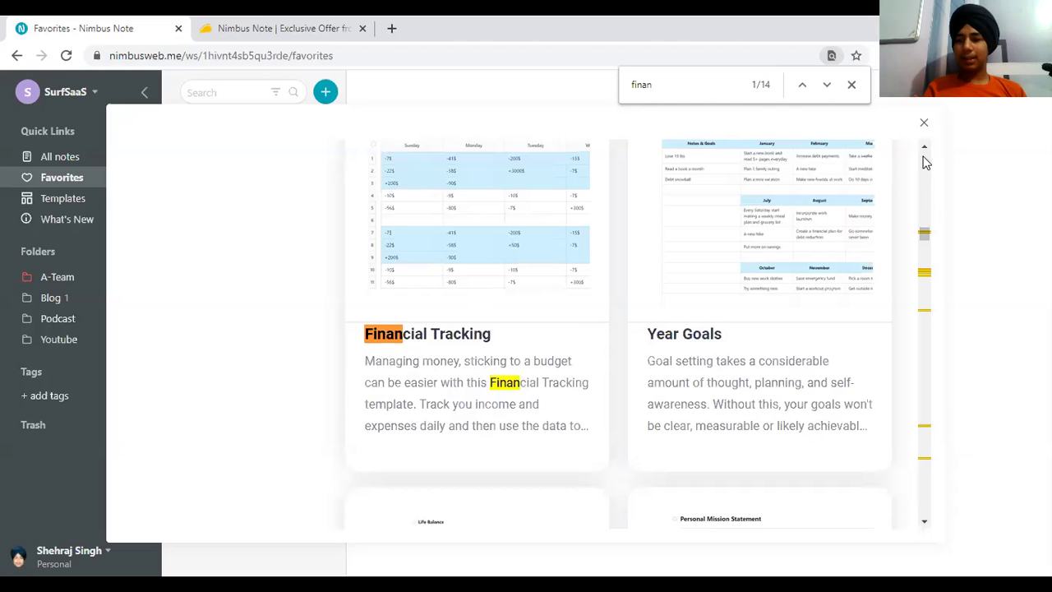
scroll(920, 152, up, 1)
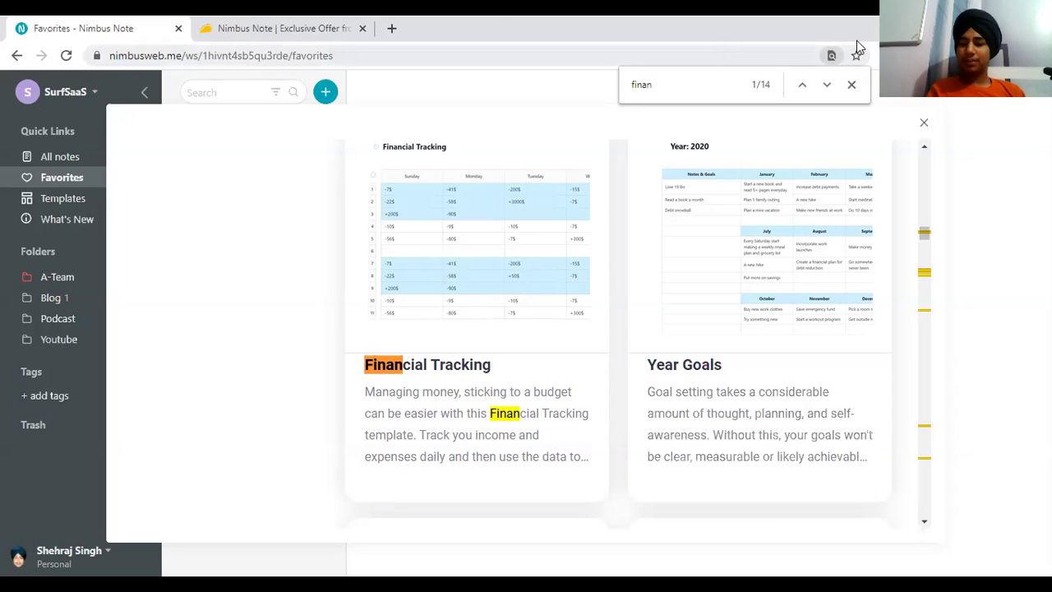
drag(923, 236, 925, 256)
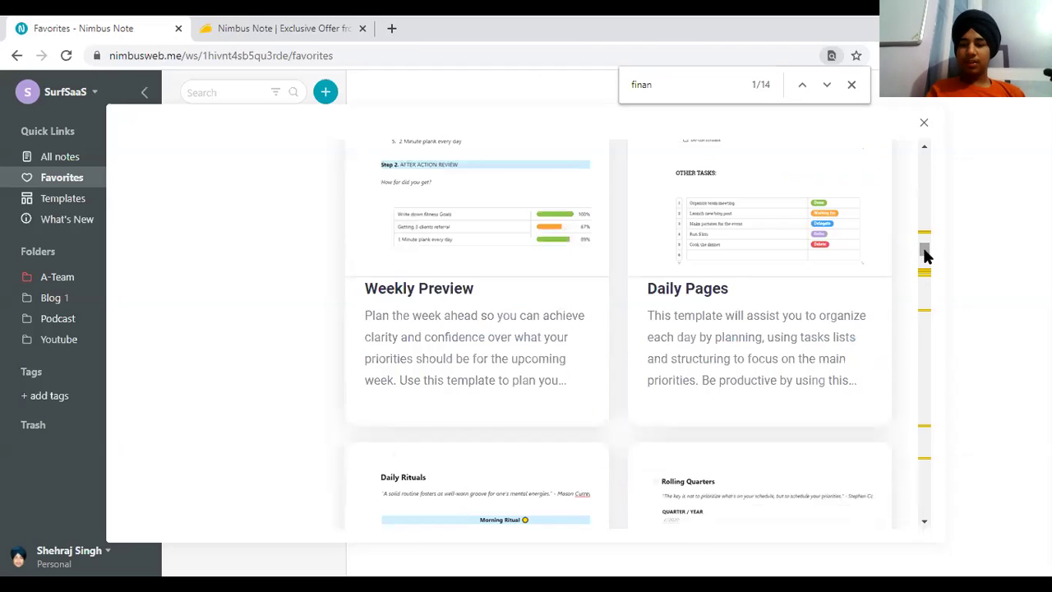
Search the template gallery page for "student", return to the gallery's beginning and close the gallery.
double_click(655, 77)
key(BackSpace)
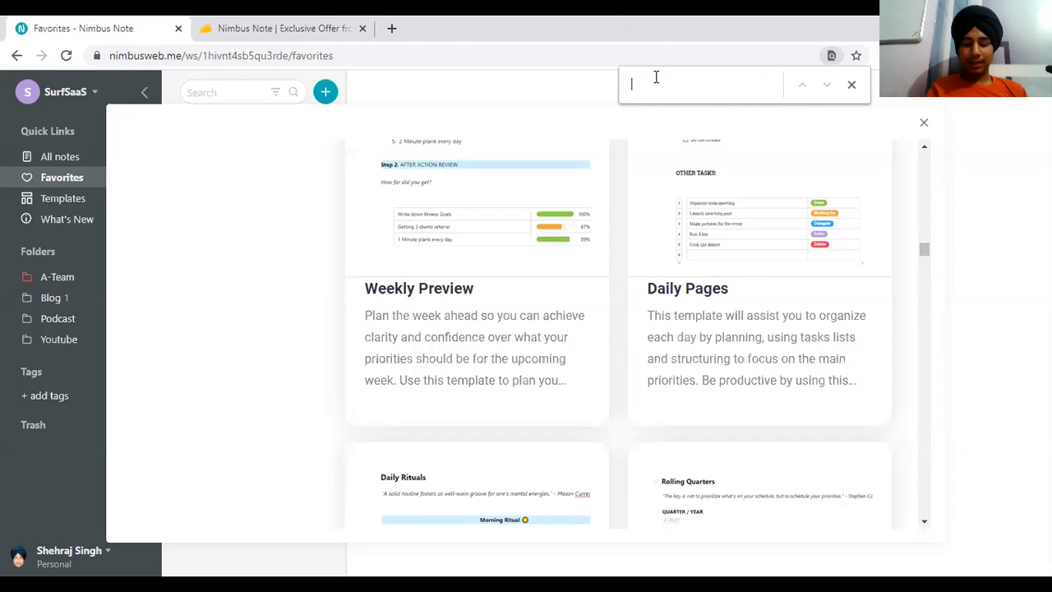
text(student)
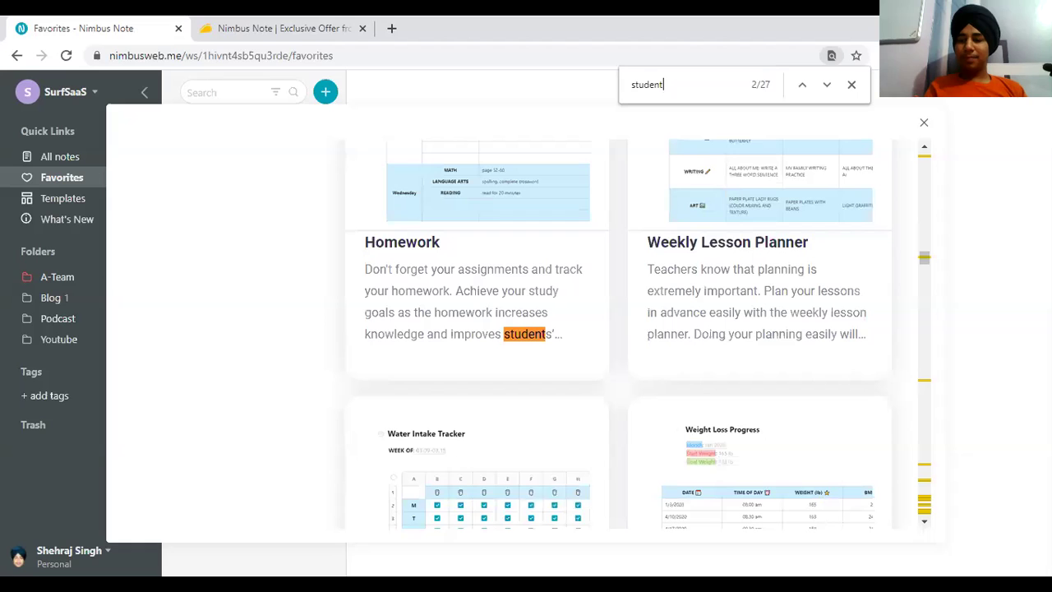
scroll(904, 274, up, 15)
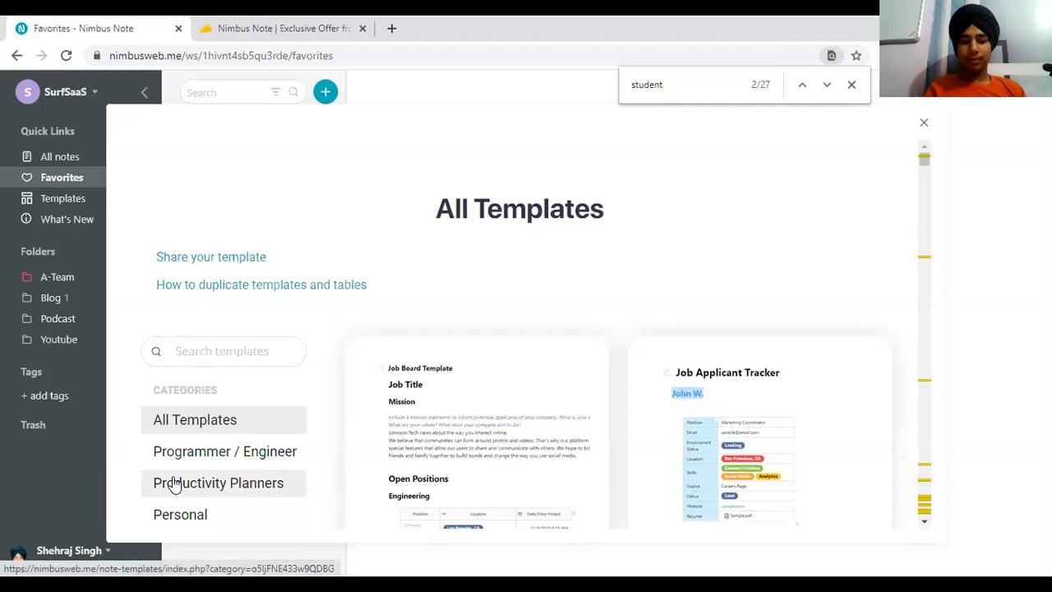
click(922, 123)
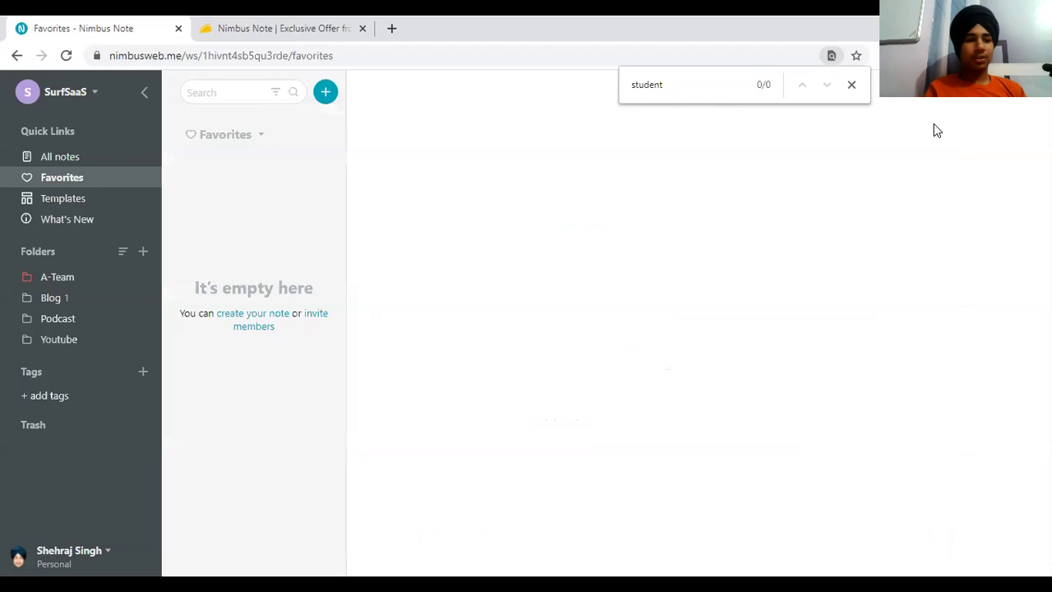
View the What's New announcements, closing the page search, and dismiss the announcements.
click(82, 219)
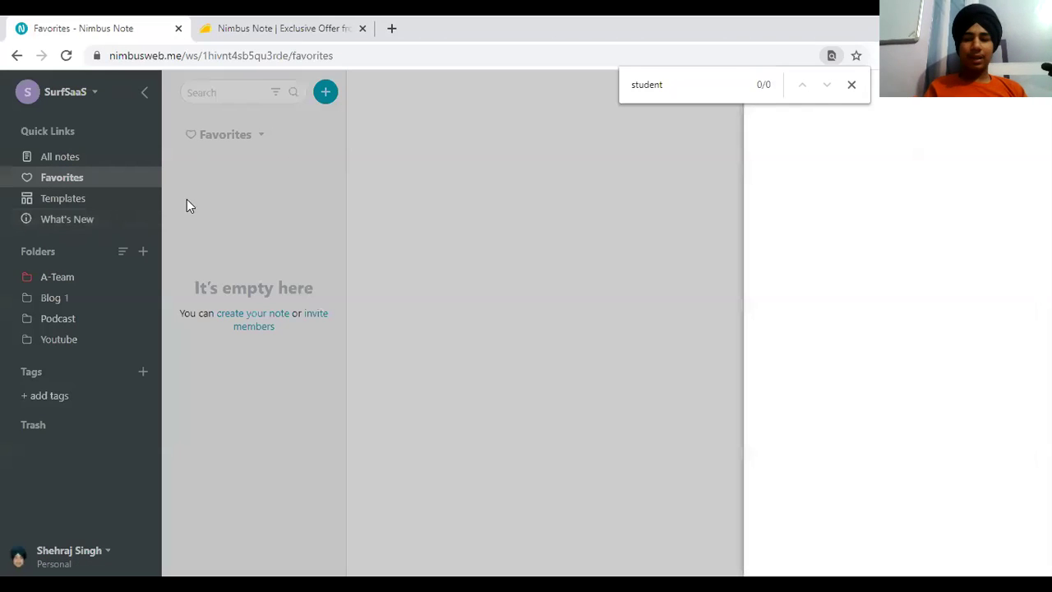
click(851, 84)
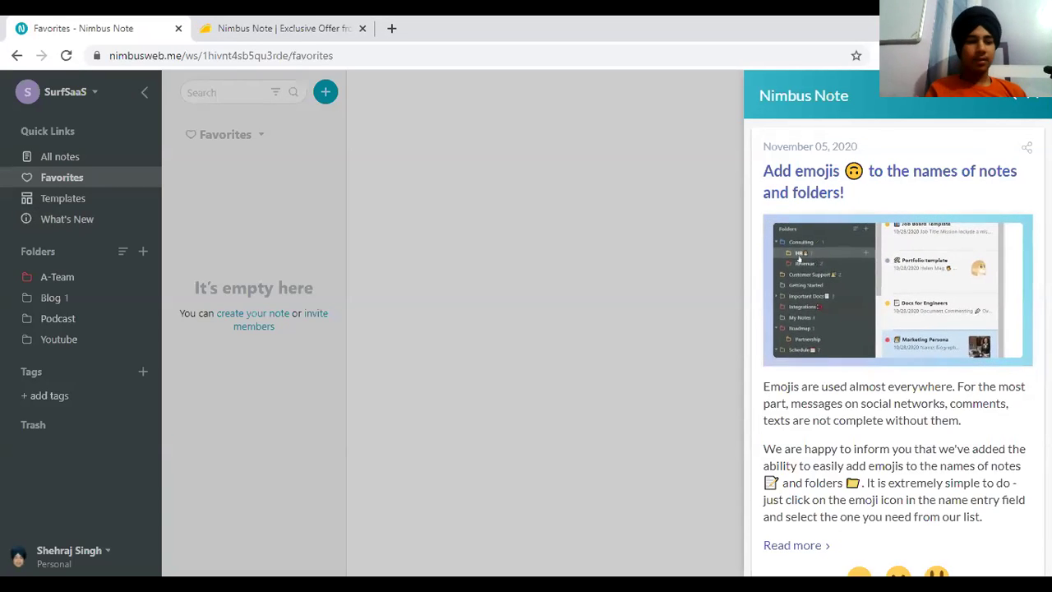
click(51, 211)
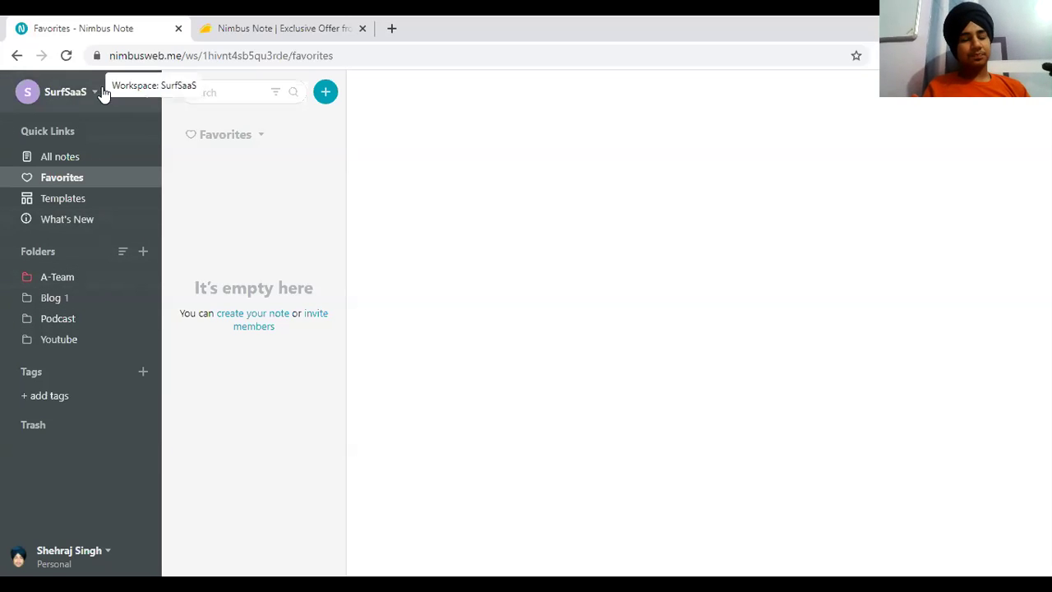
Open the A-Team folder in the SurfSaaS workspace and highlight its name above the note list.
click(36, 281)
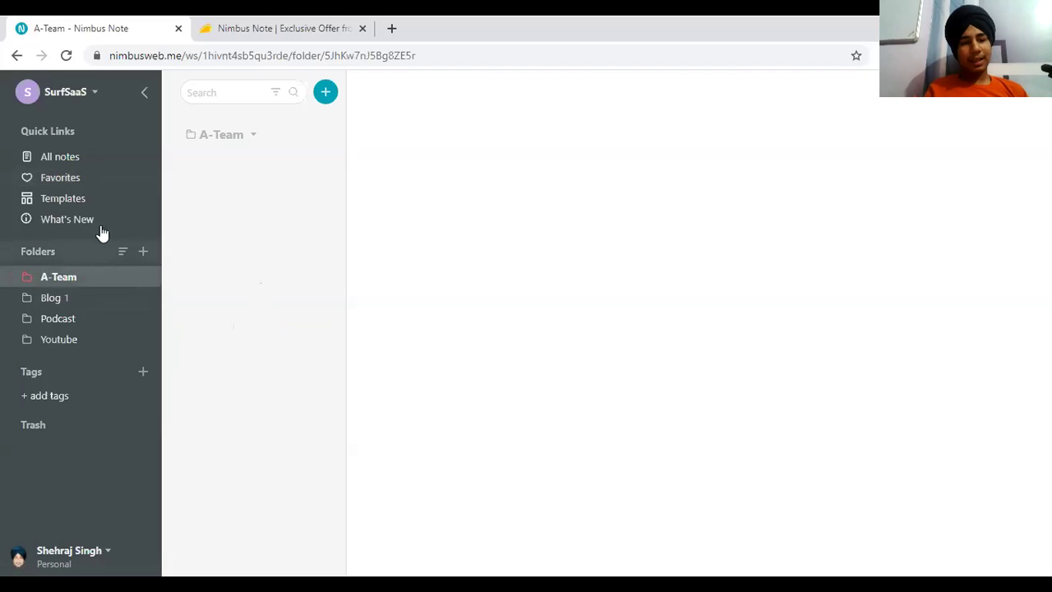
double_click(244, 139)
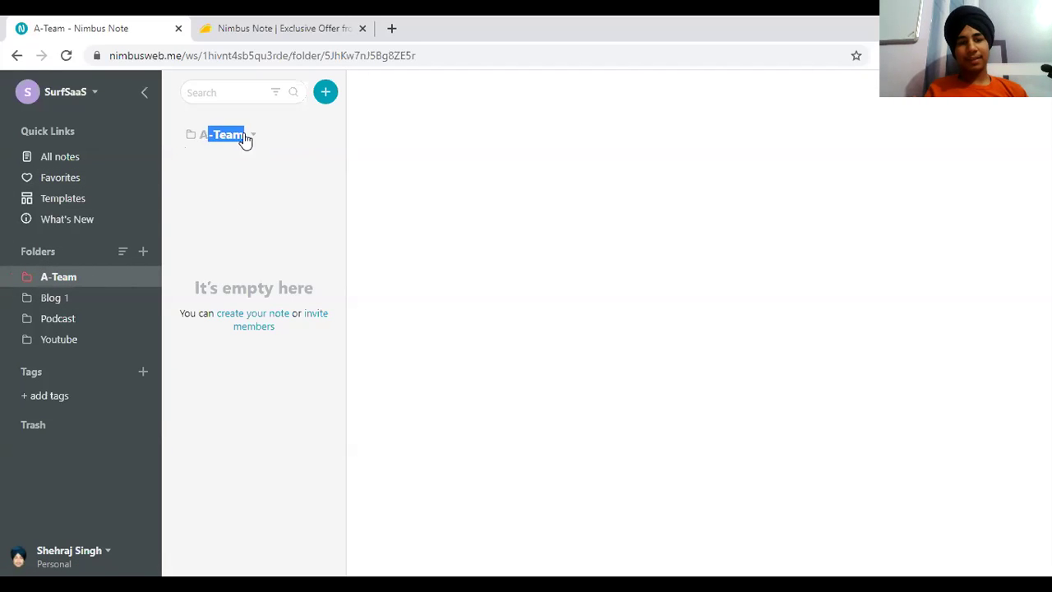
drag(246, 288, 195, 288)
drag(279, 322, 269, 421)
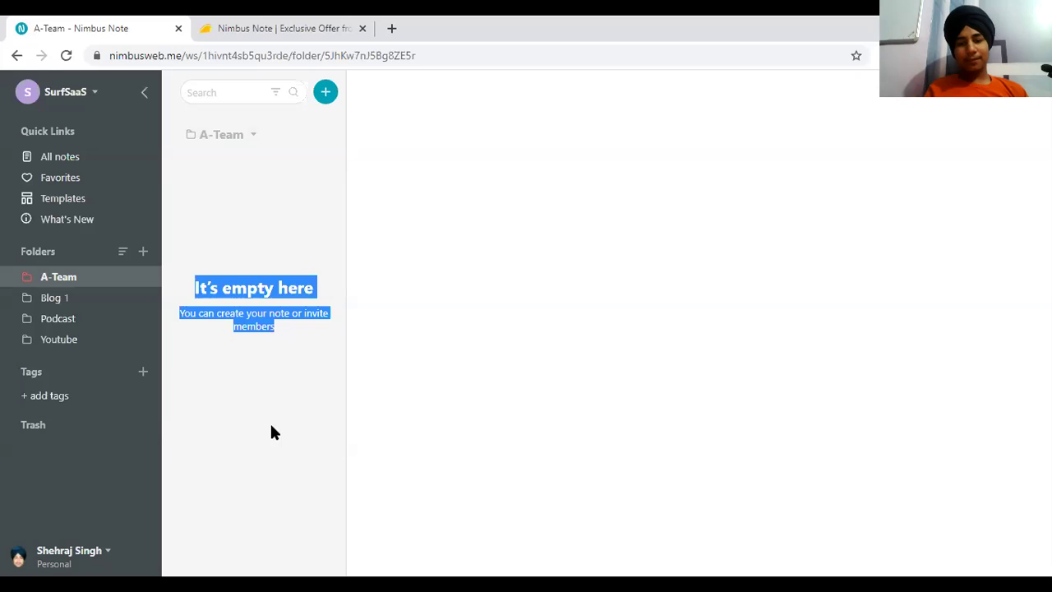
click(209, 282)
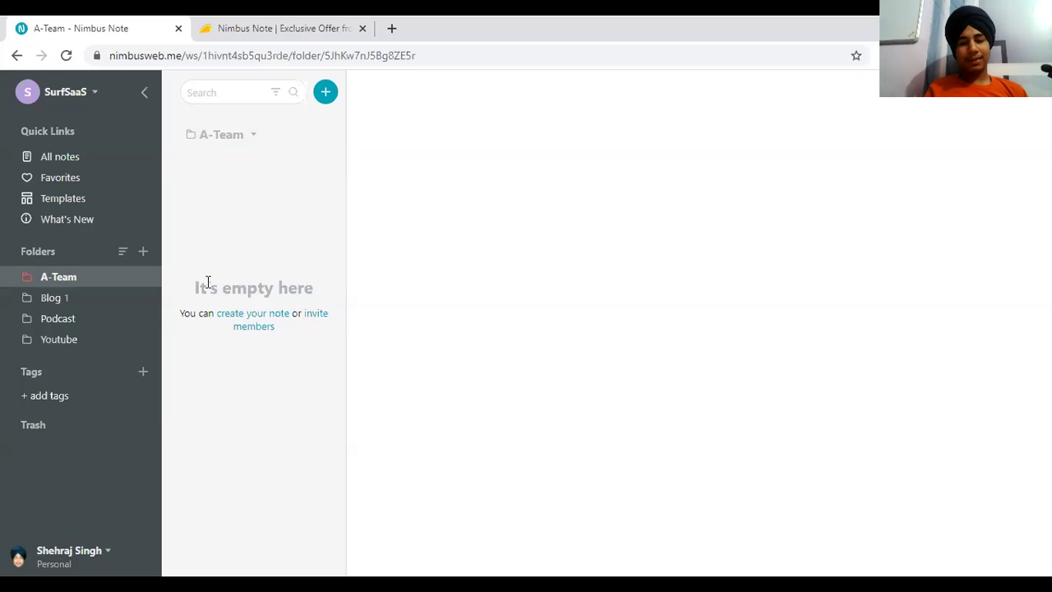
Open the Nimbus Note Review note in the Blog folder and expand it to full width.
click(82, 299)
click(218, 183)
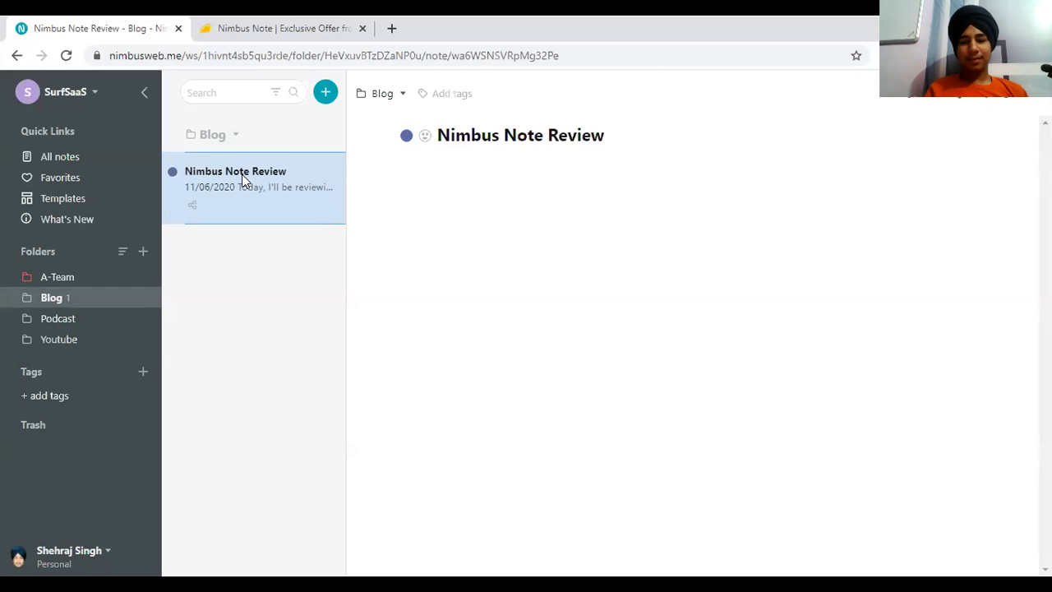
click(1008, 99)
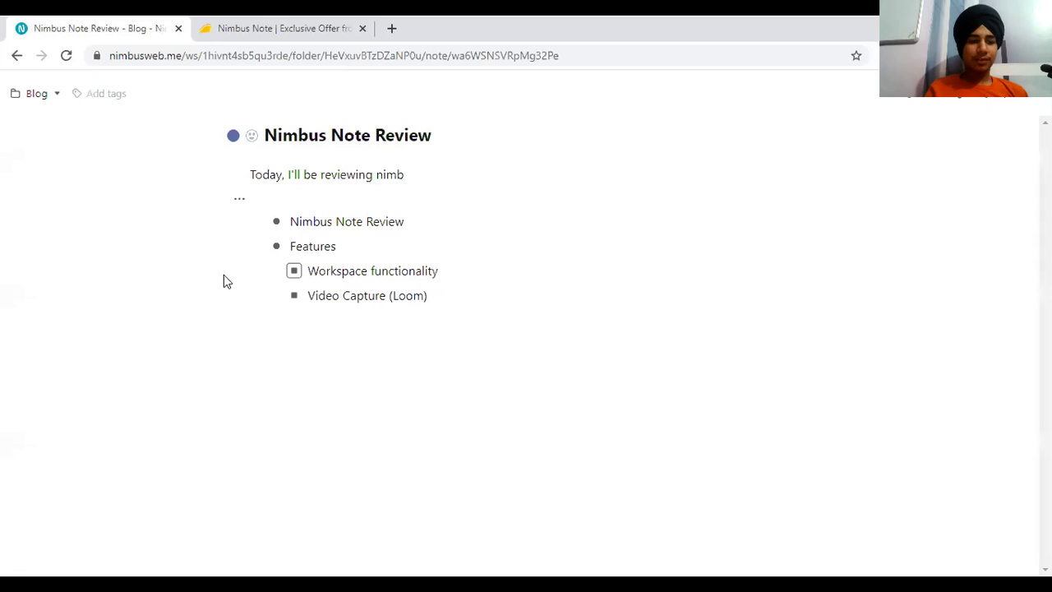
Open dynalist.io in a new browser tab to compare it with the note editor.
click(396, 27)
text(dynalist.io)
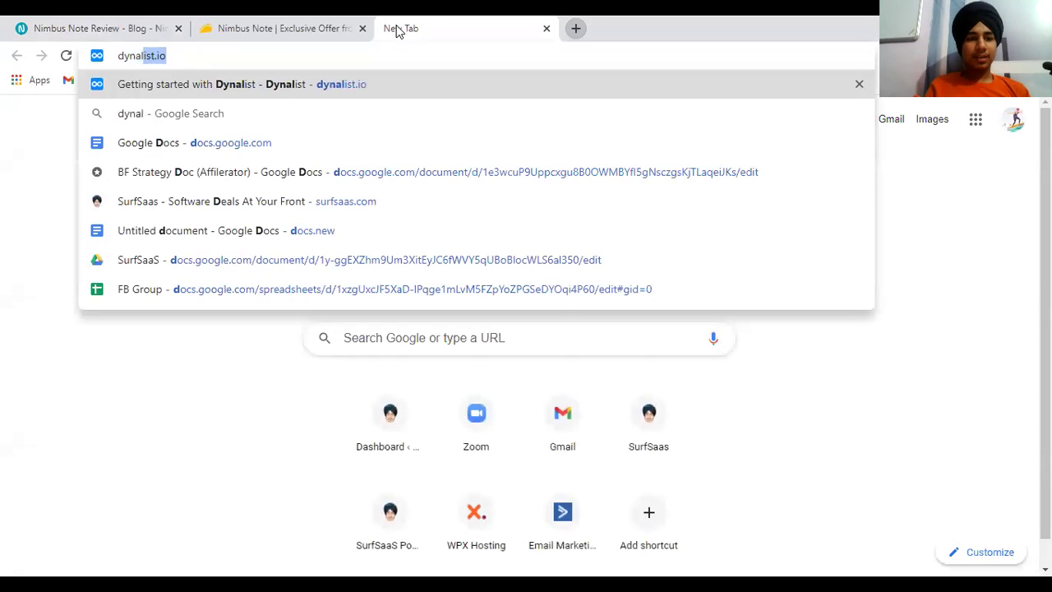
key(Return)
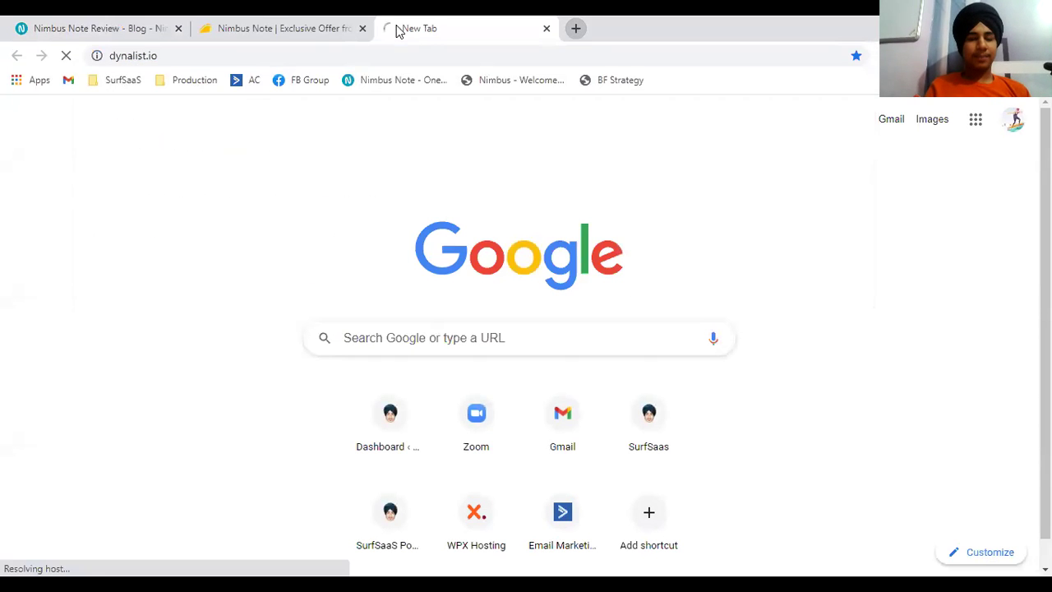
click(188, 23)
click(460, 28)
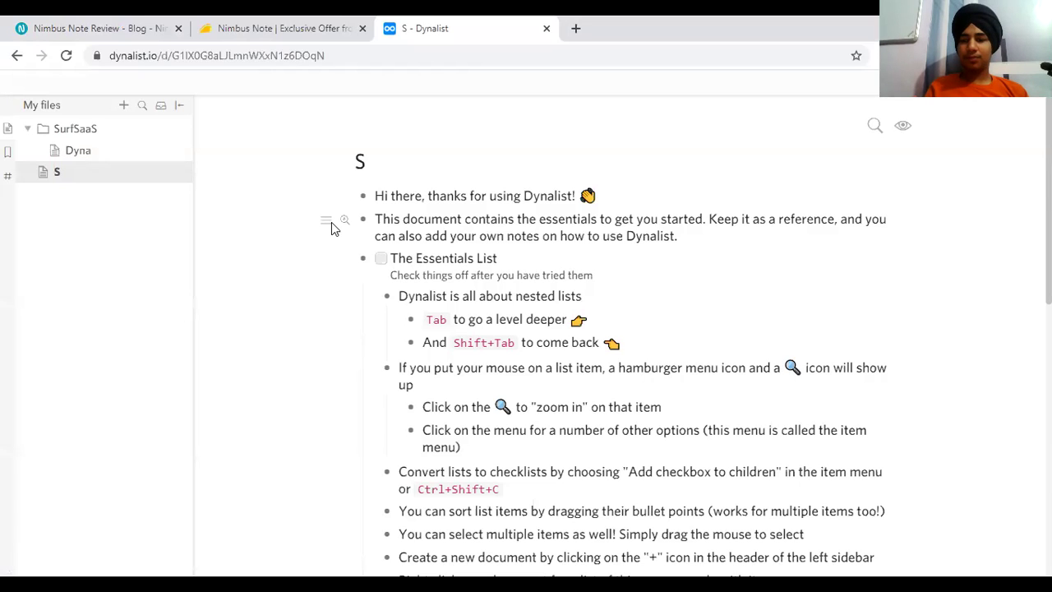
Look over Dynalist's getting-started document and the Dyna document, then close Dynalist and return to the Nimbus note.
scroll(331, 221, down, 5)
scroll(369, 156, up, 5)
click(78, 150)
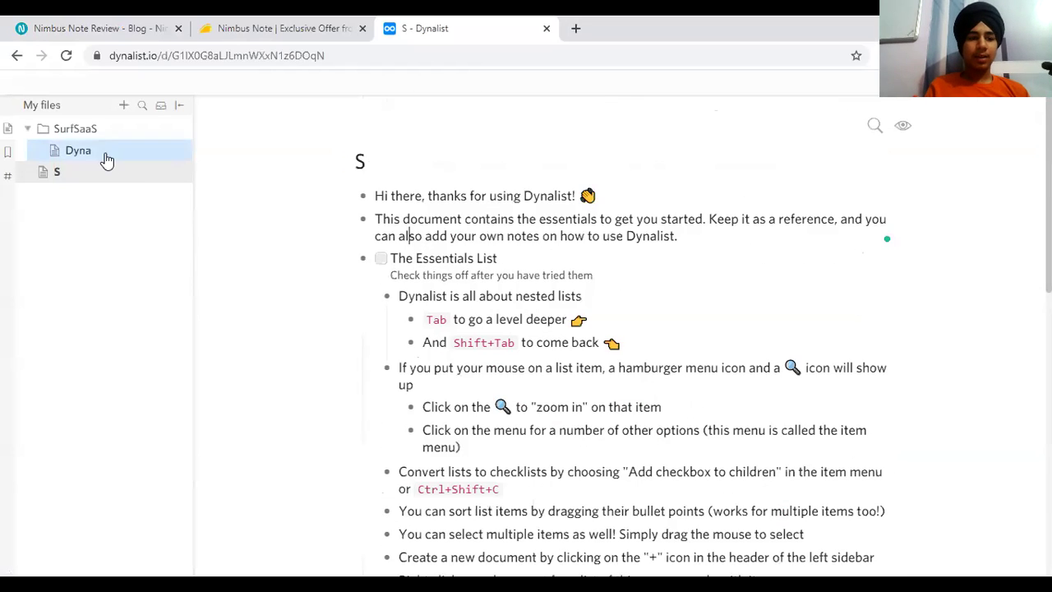
click(74, 131)
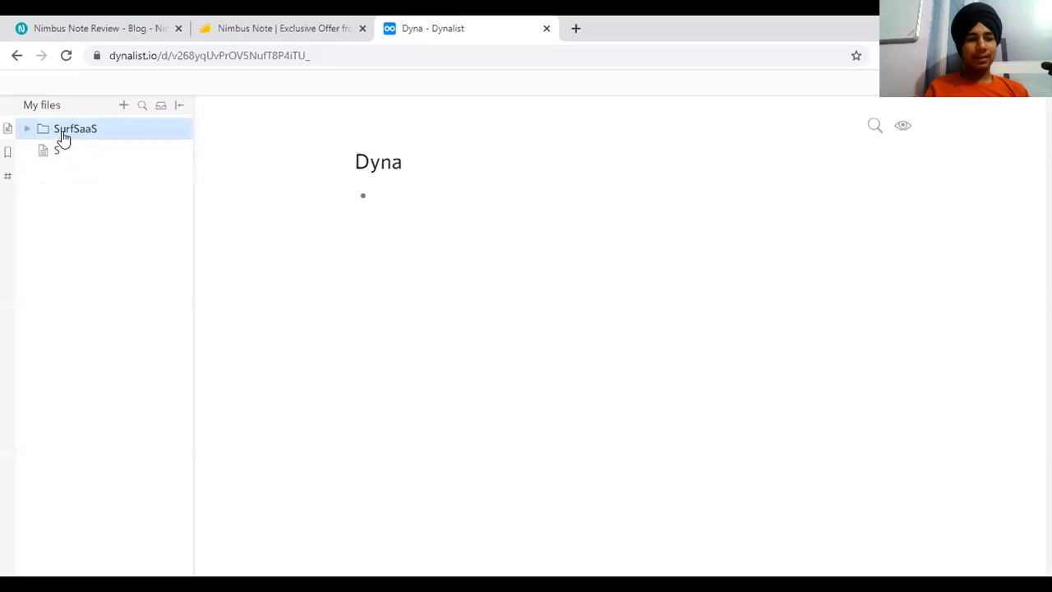
click(545, 30)
click(162, 23)
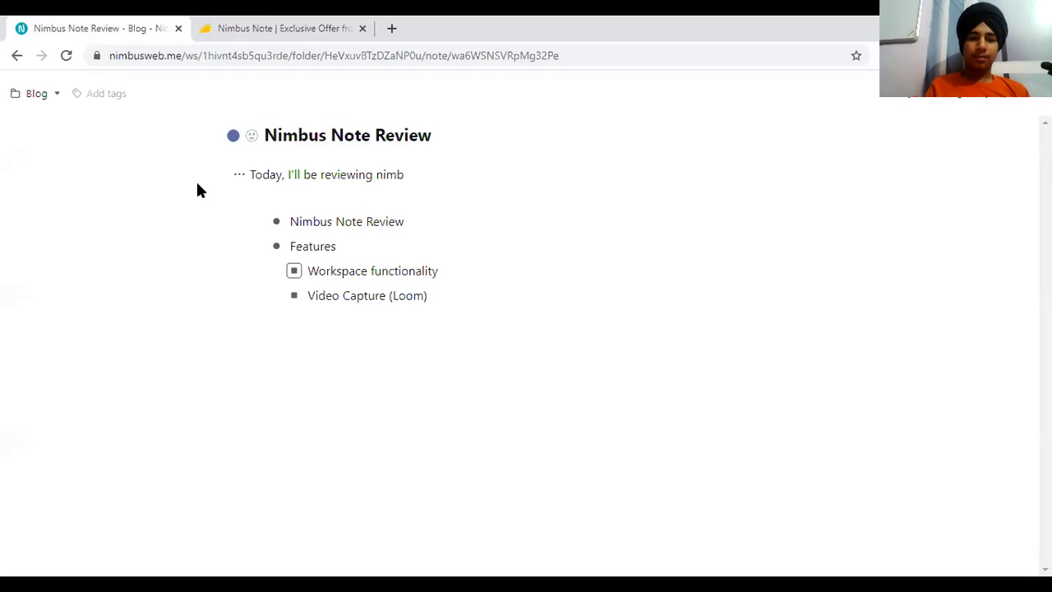
Highlight the note's title, its introductory line and the bulleted list in turn to present the content.
triple_click(404, 127)
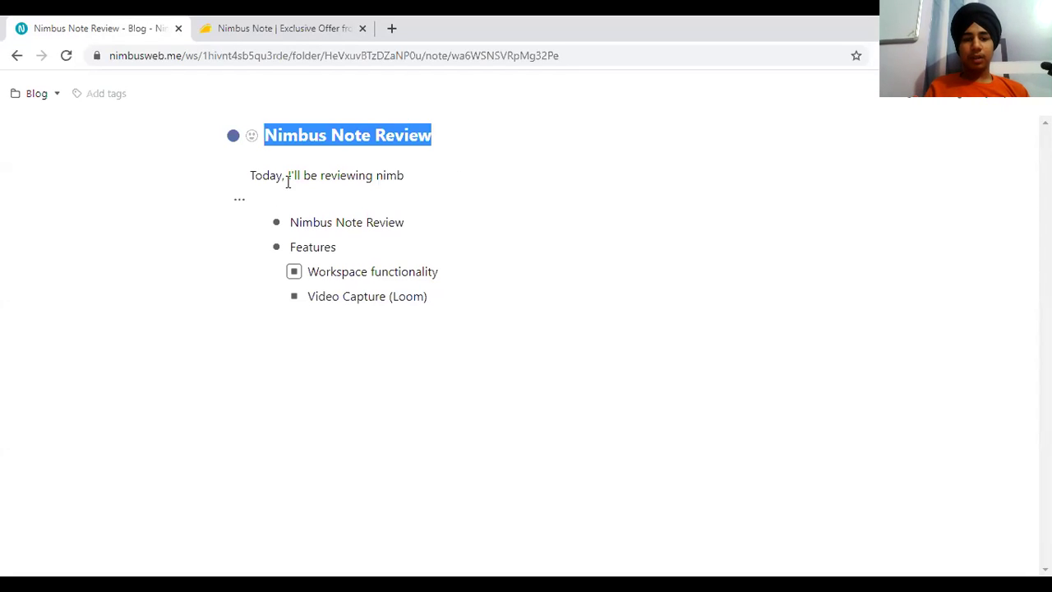
click(466, 174)
triple_click(370, 172)
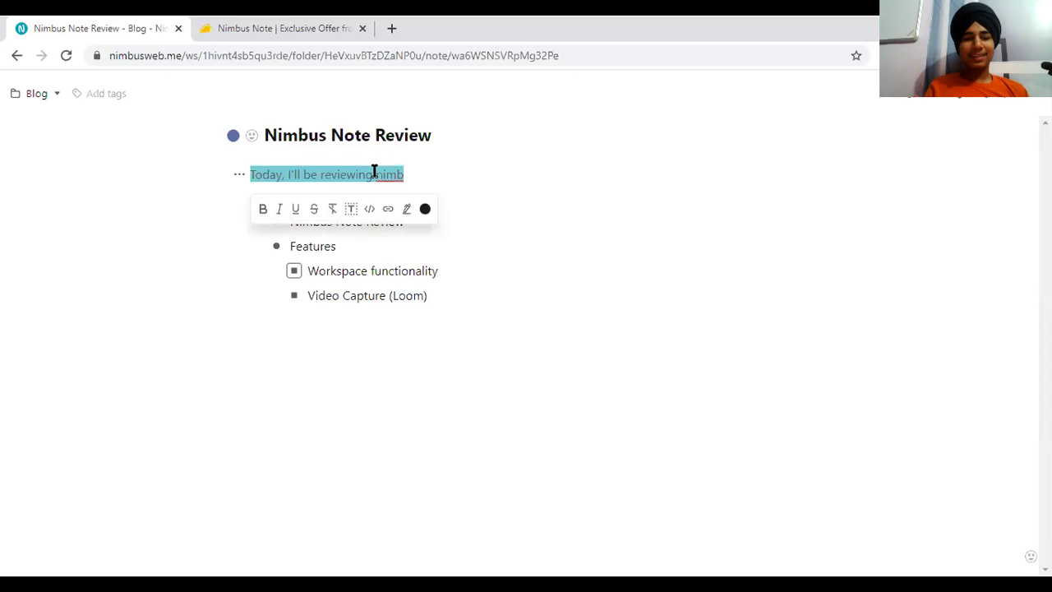
click(524, 212)
drag(315, 222, 544, 359)
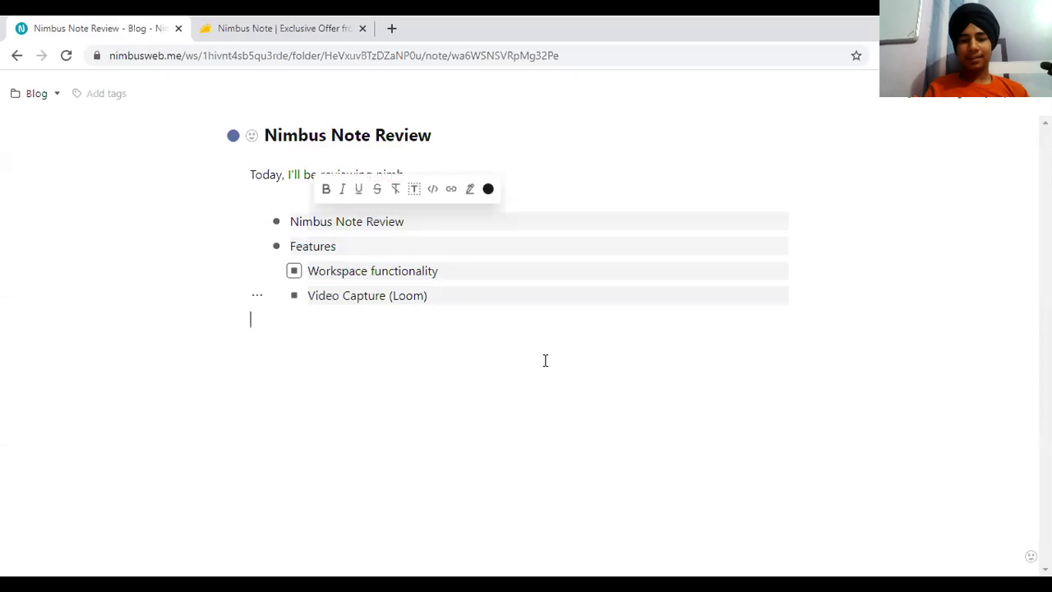
Insert a section break on the empty line below the bulleted list.
click(312, 328)
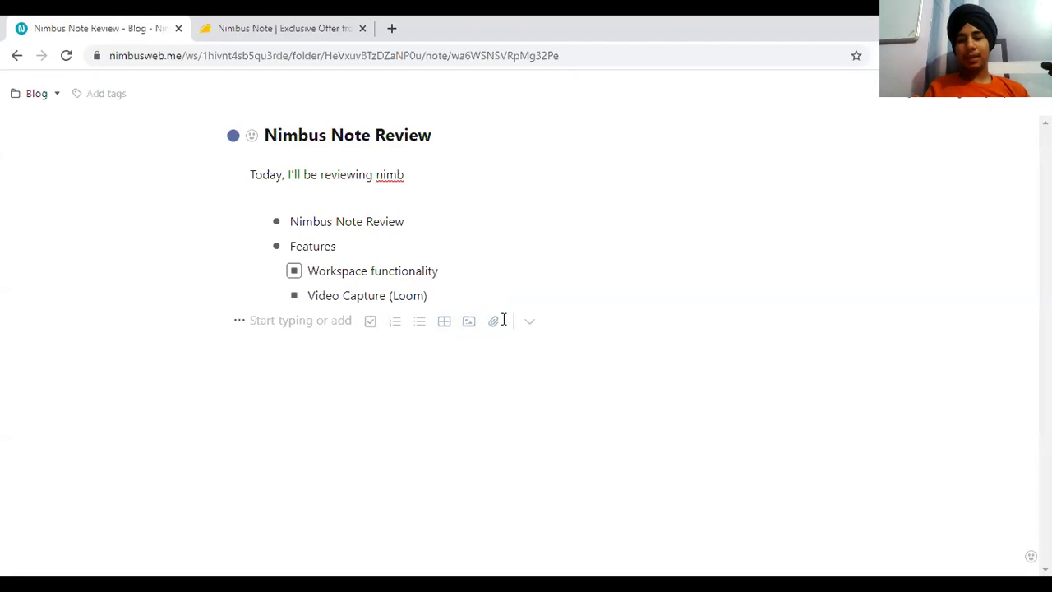
click(530, 325)
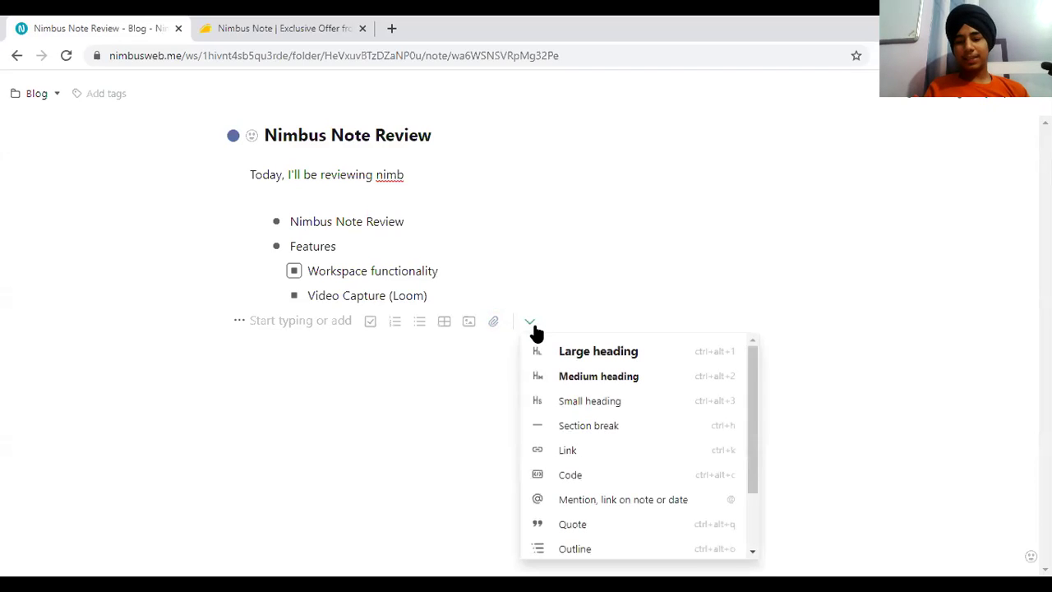
drag(746, 356, 759, 432)
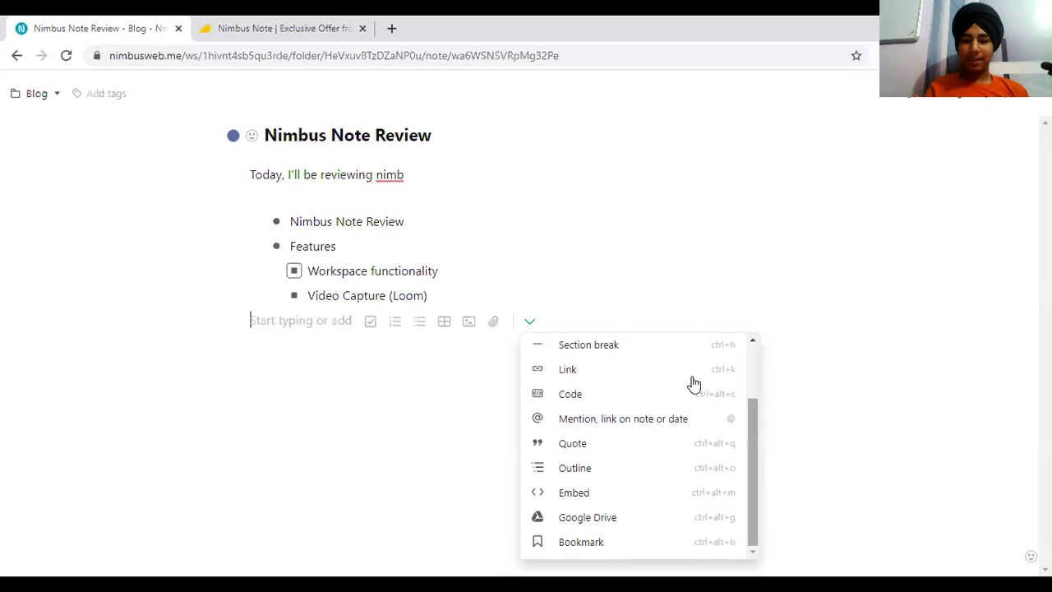
click(602, 343)
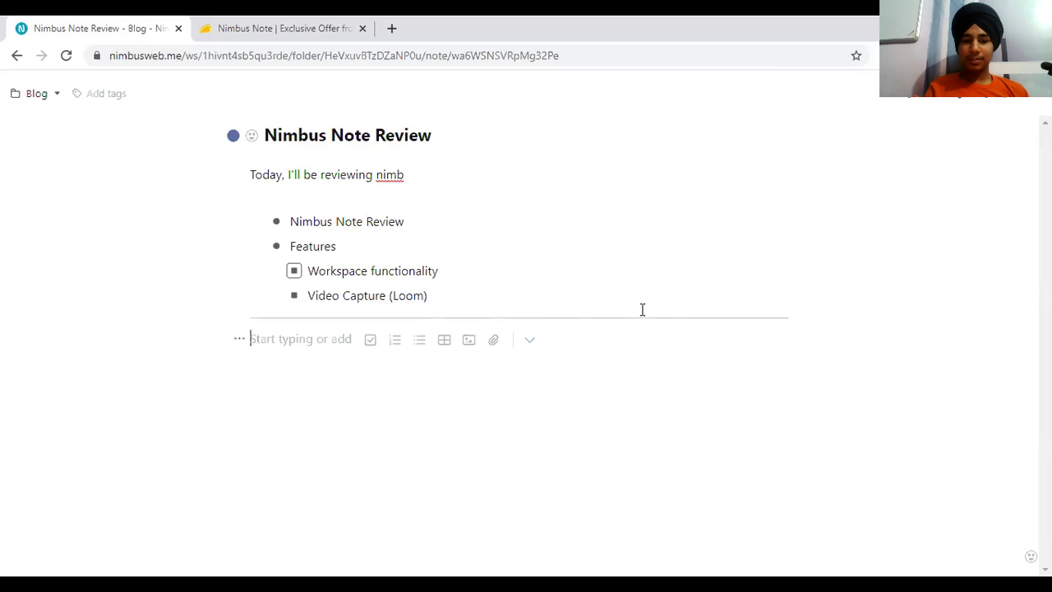
Review the remaining block types and add a Bookmark block below the section break.
click(530, 344)
drag(756, 411, 756, 469)
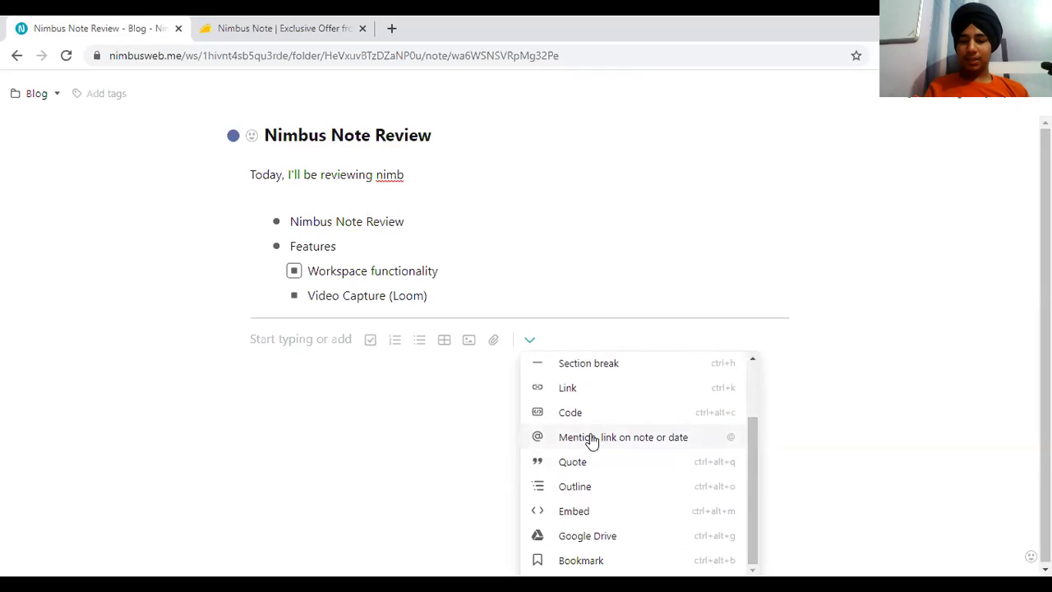
click(904, 482)
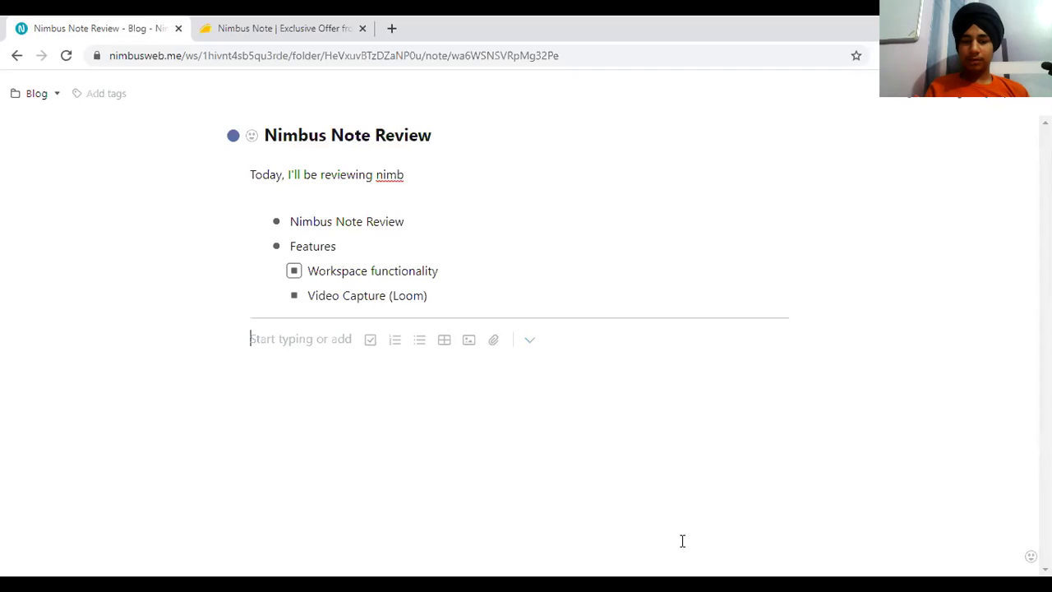
click(534, 341)
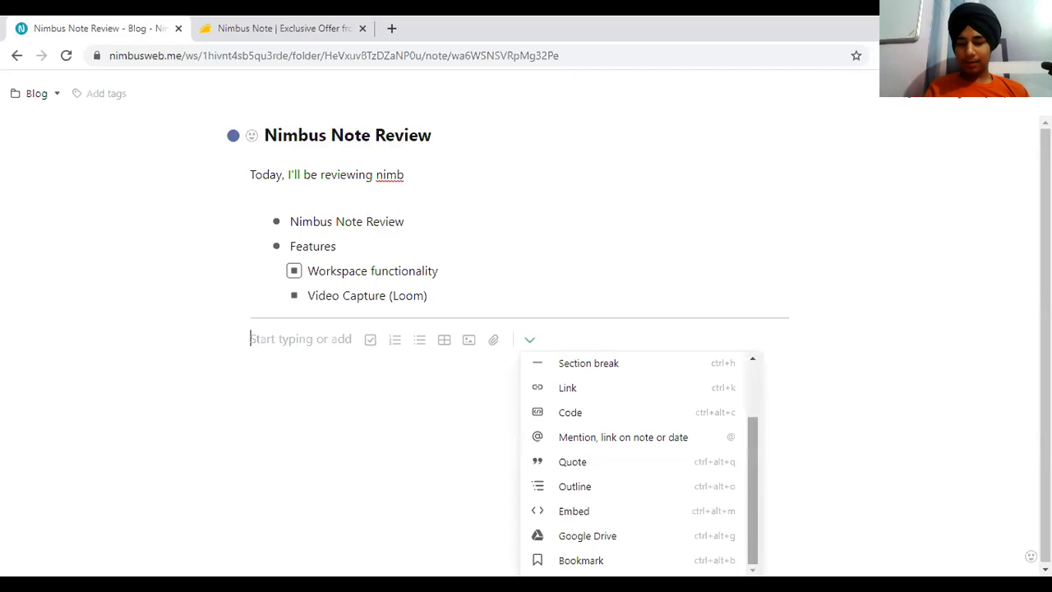
click(594, 558)
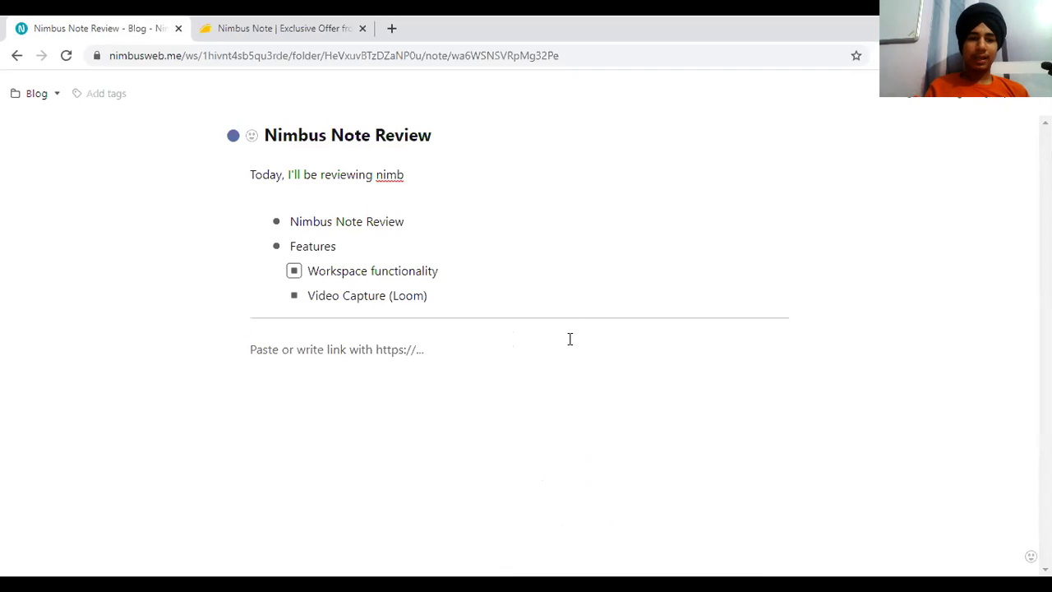
Share the Nimbus Note Review note through a public link and shorten the link.
click(1011, 104)
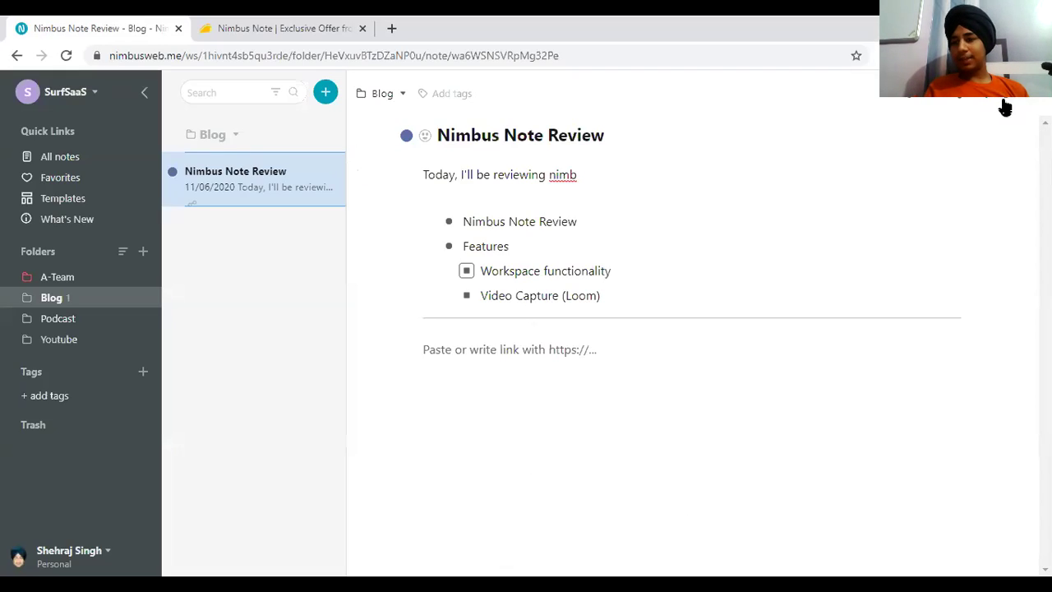
click(1008, 103)
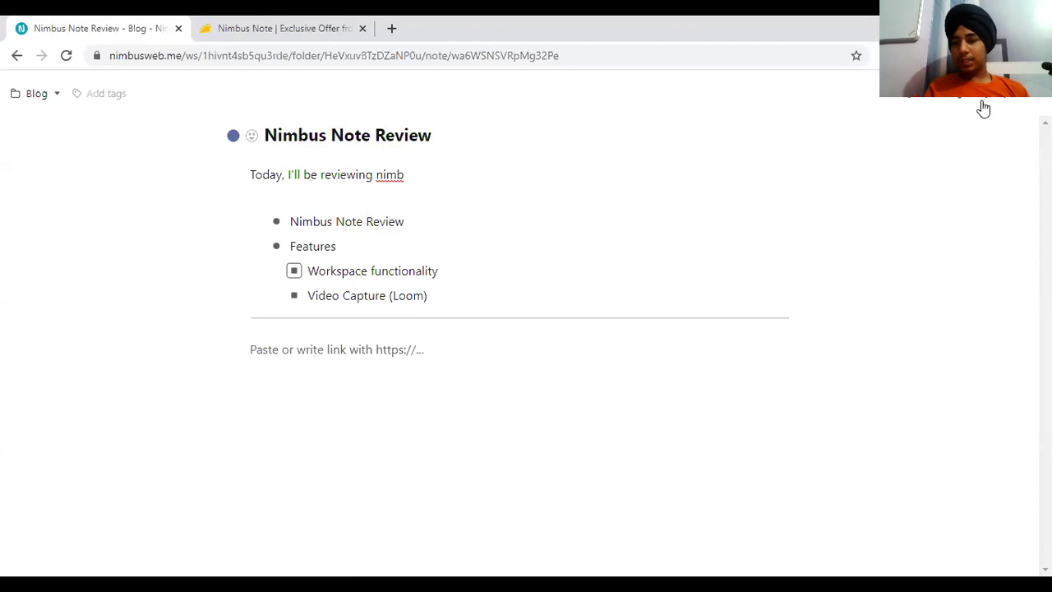
click(977, 102)
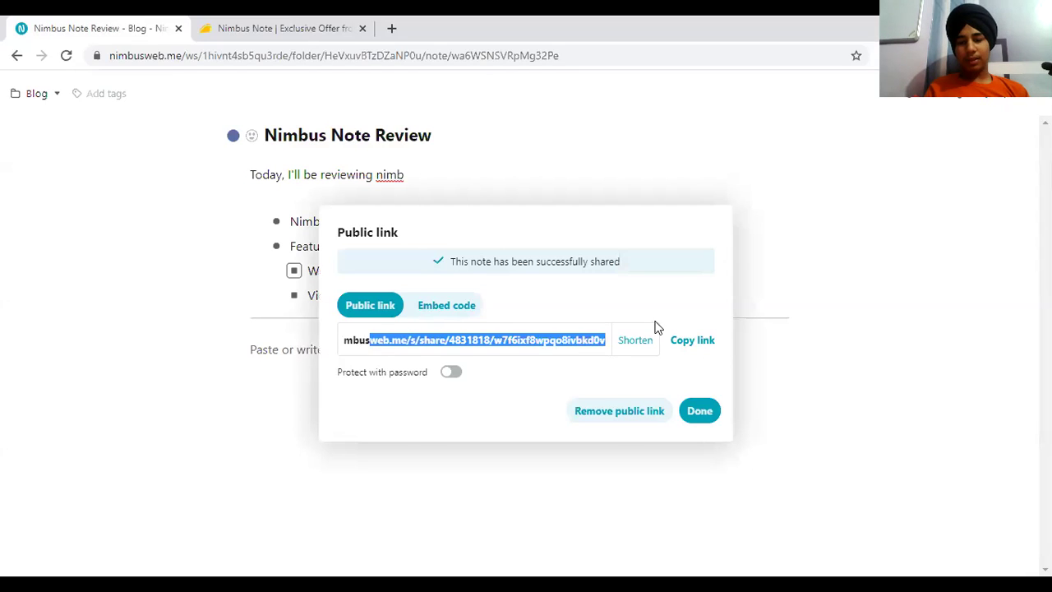
click(574, 362)
click(639, 341)
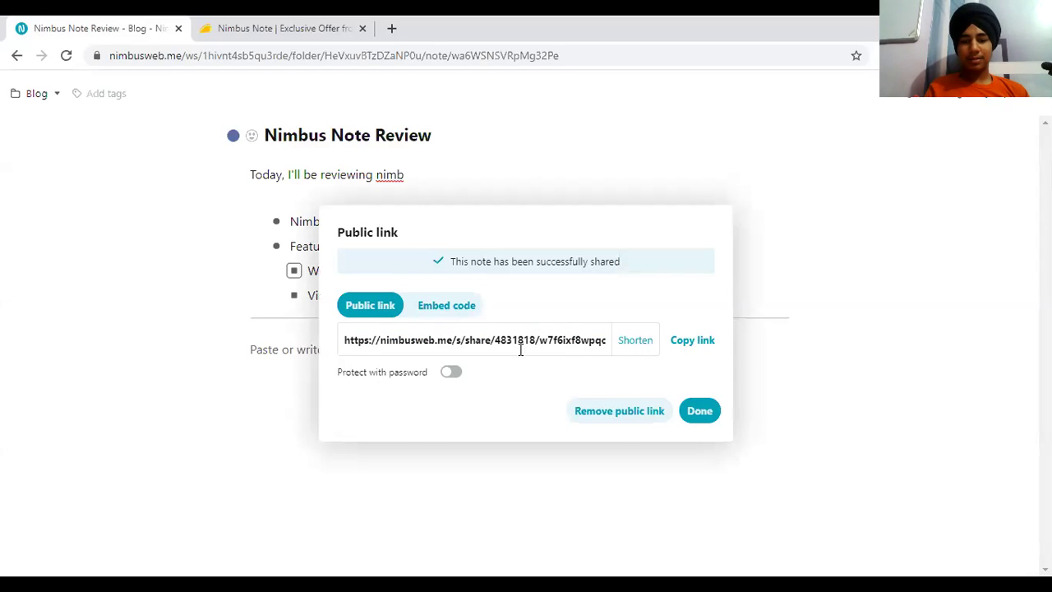
click(382, 344)
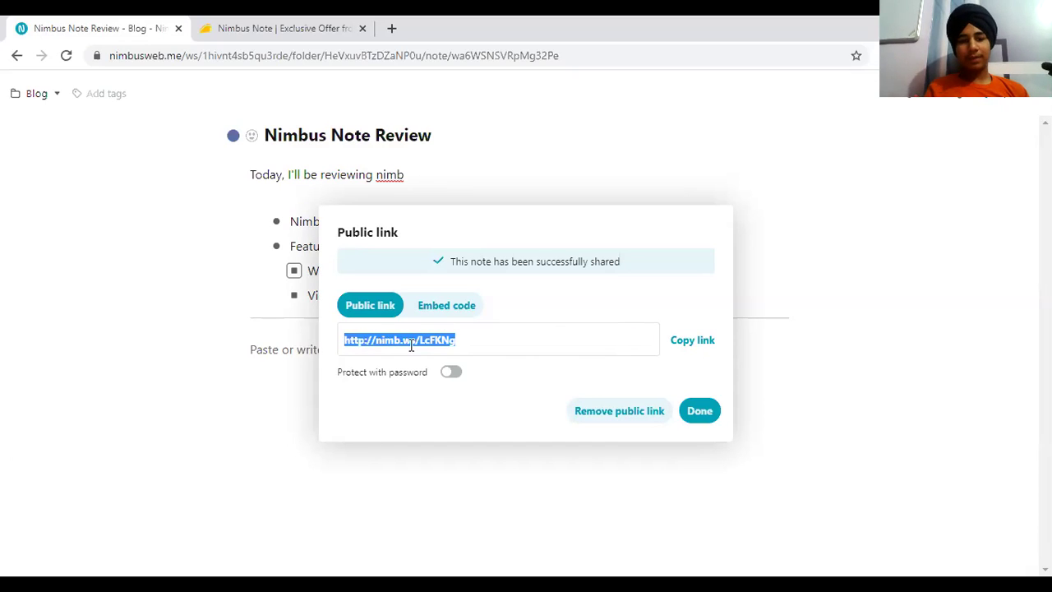
click(530, 304)
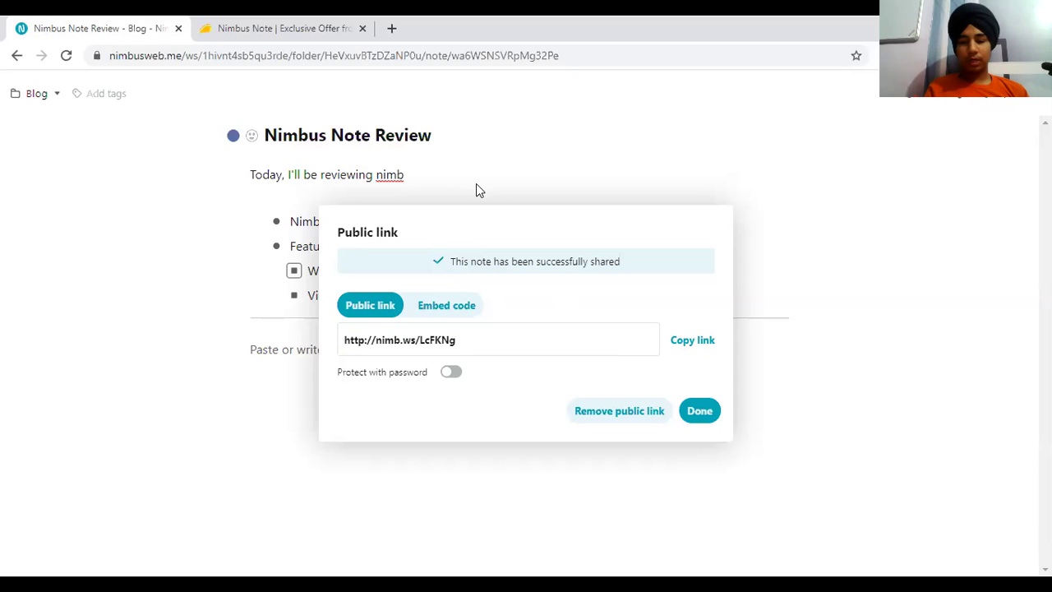
Copy the shared note's embed code and close the sharing dialog.
click(443, 305)
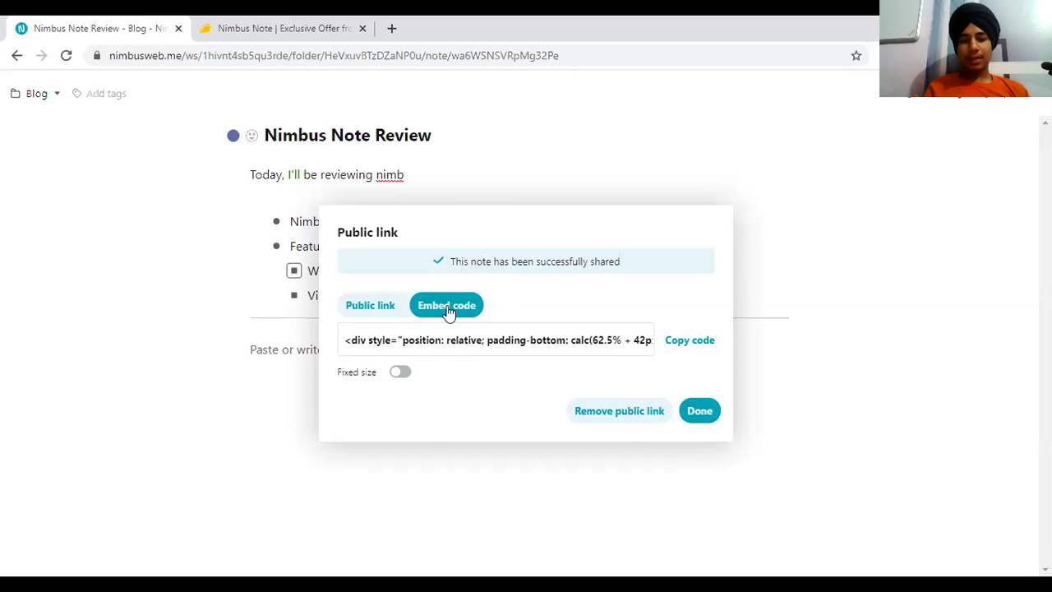
click(682, 340)
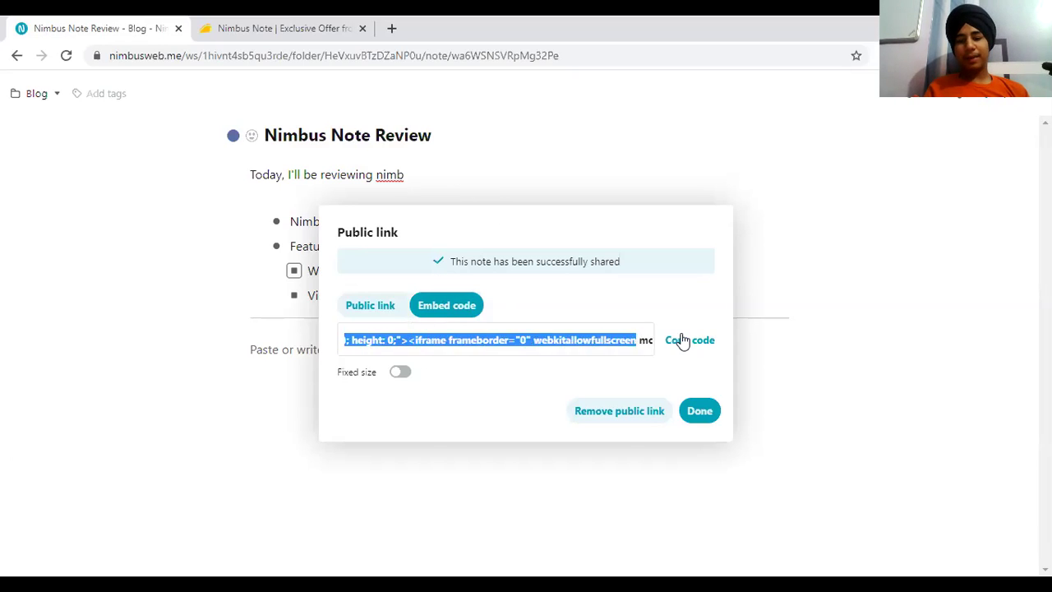
click(699, 410)
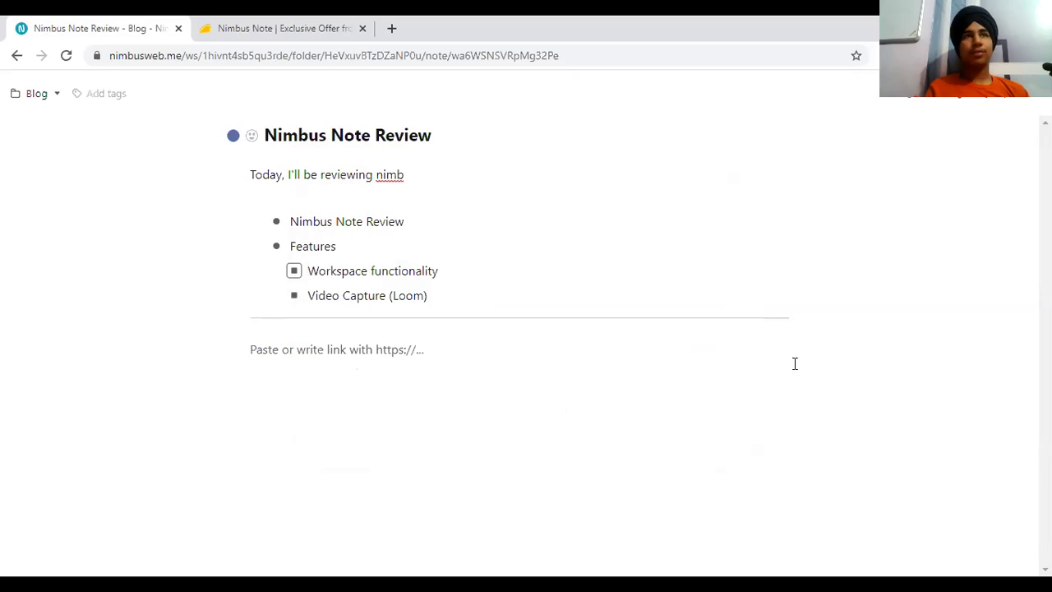
Look over the note's additional options, such as printing, appearance and export, and dismiss them.
click(960, 99)
click(797, 243)
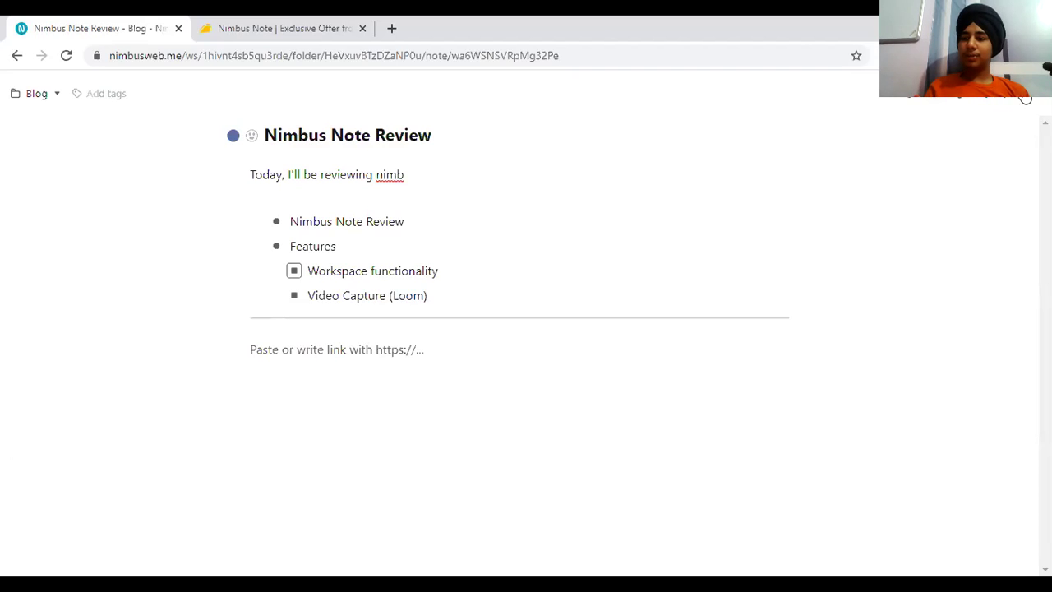
click(1015, 93)
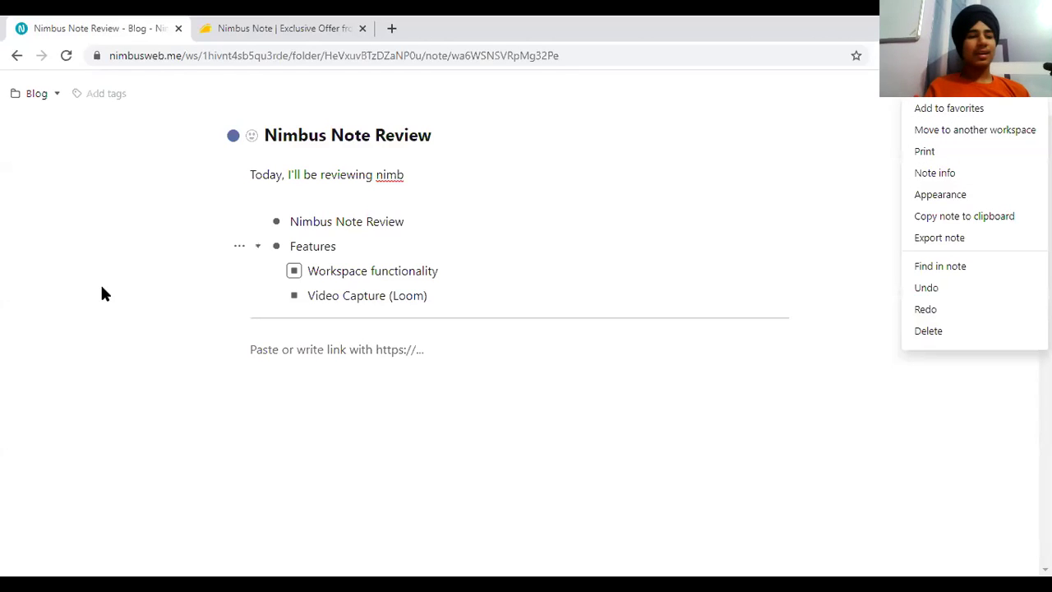
triple_click(760, 138)
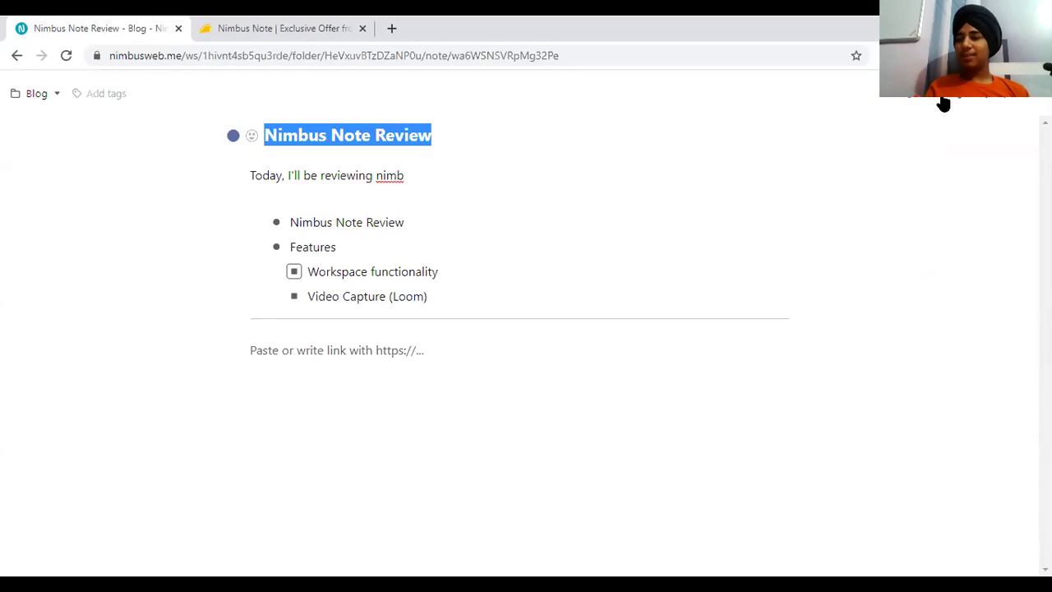
Leave the note's full-width view and open the Podcast folder.
click(1014, 98)
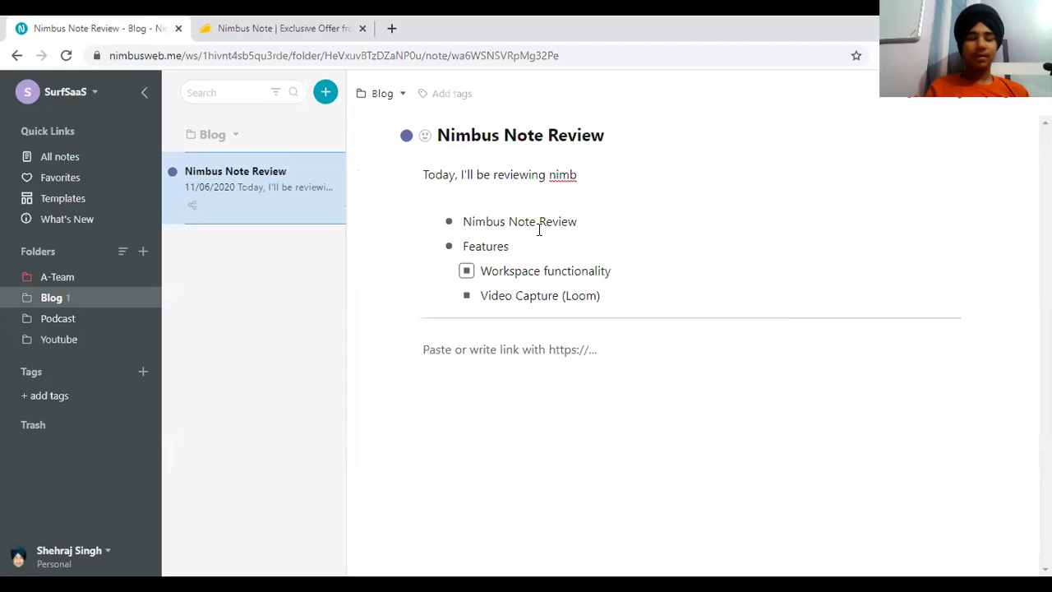
click(52, 321)
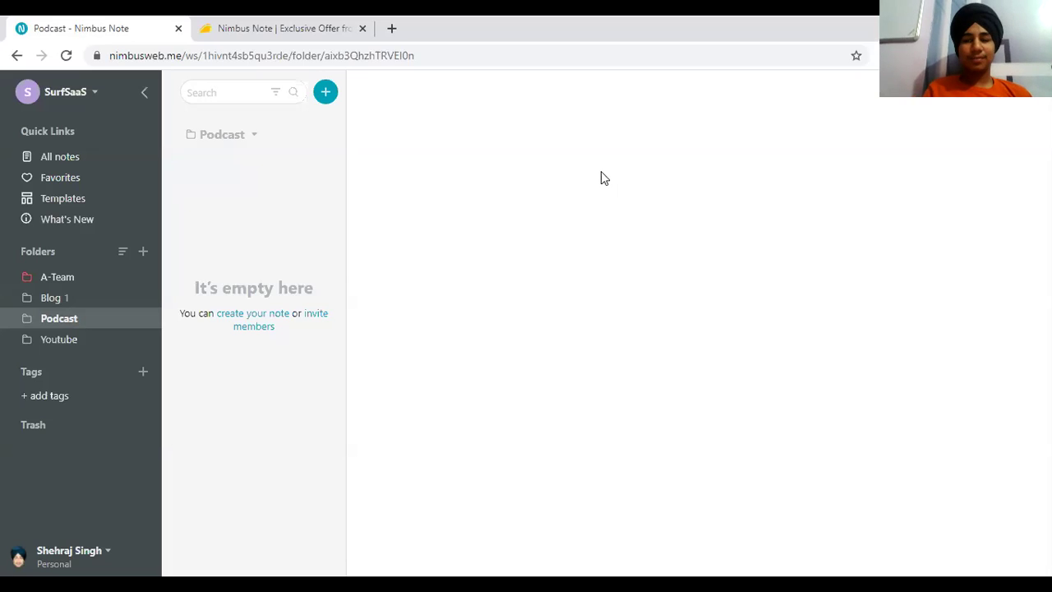
Create a new note in the Podcast folder and show its task list, ready for a new task.
drag(86, 278, 294, 176)
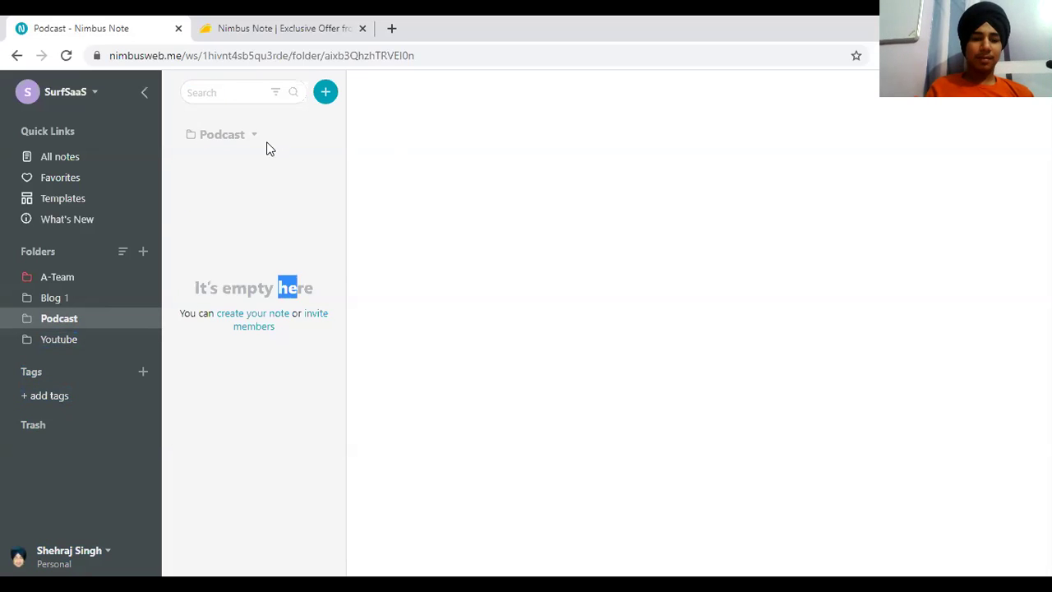
click(325, 92)
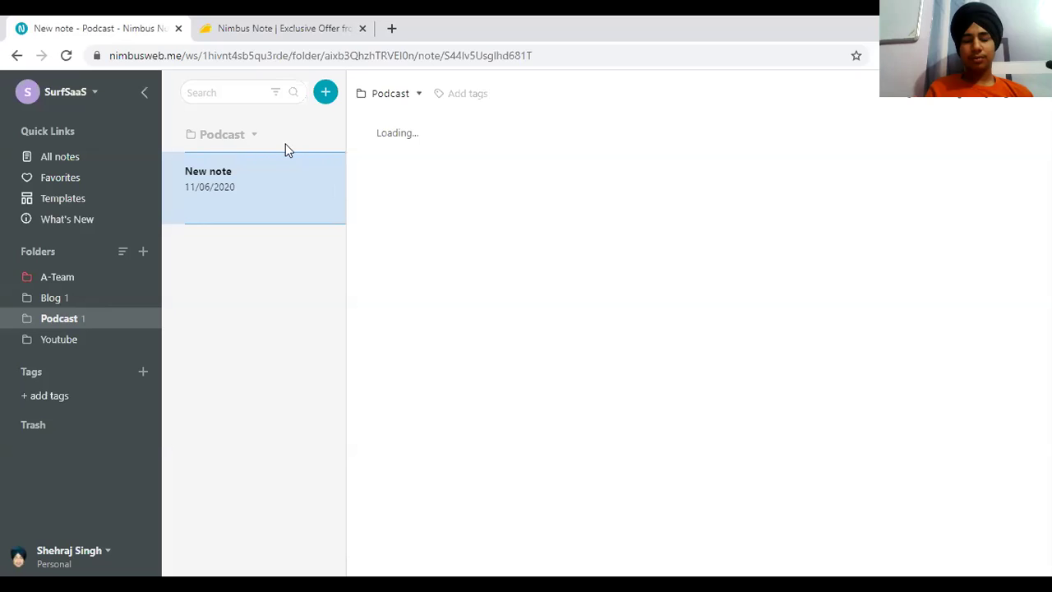
click(937, 99)
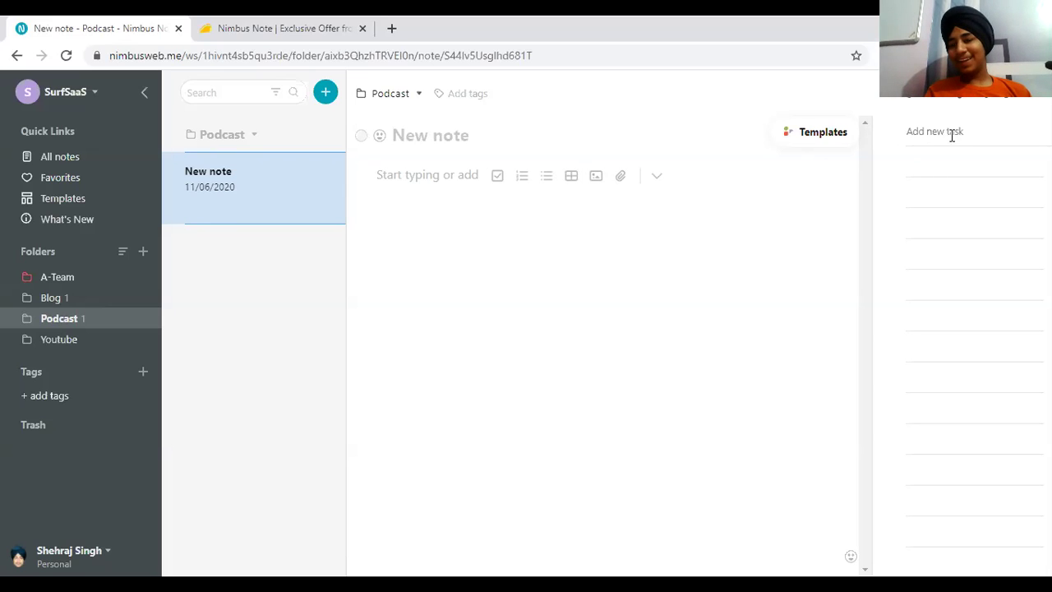
click(952, 136)
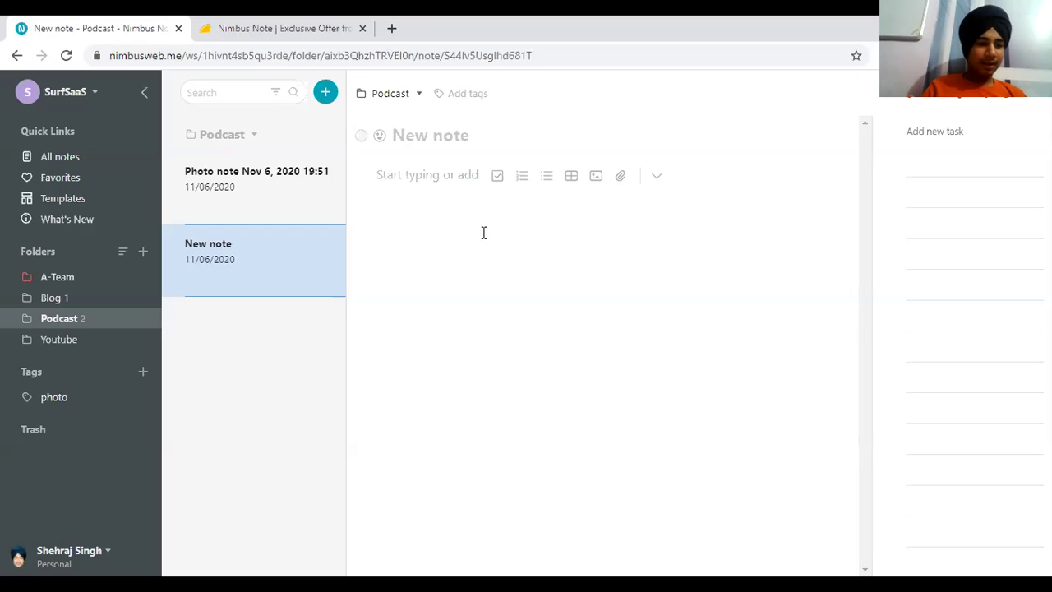
Open the photo note in the Podcast folder and examine its photo tag and captured image.
click(240, 187)
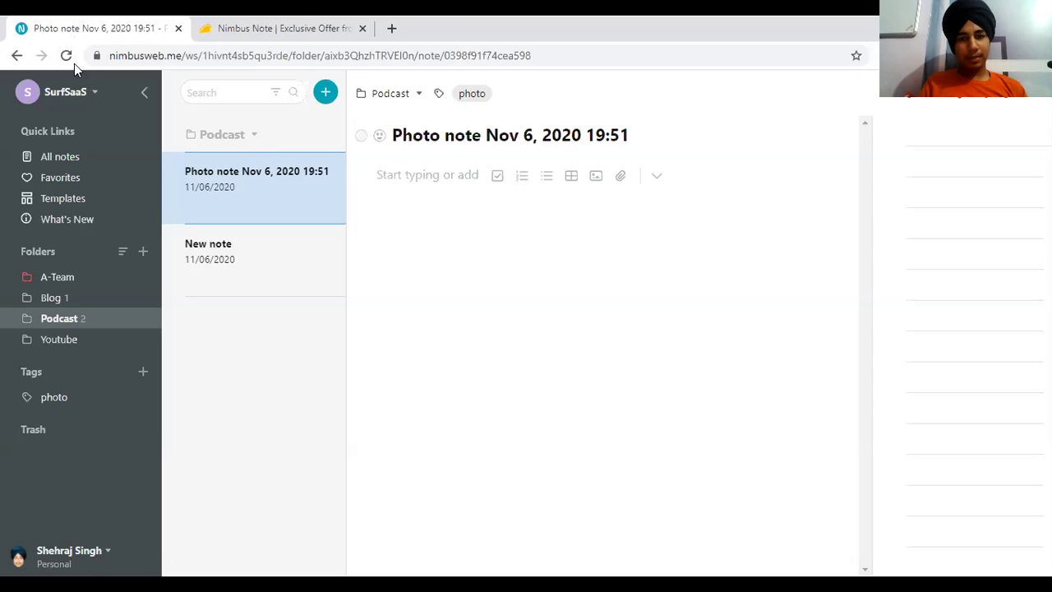
click(465, 95)
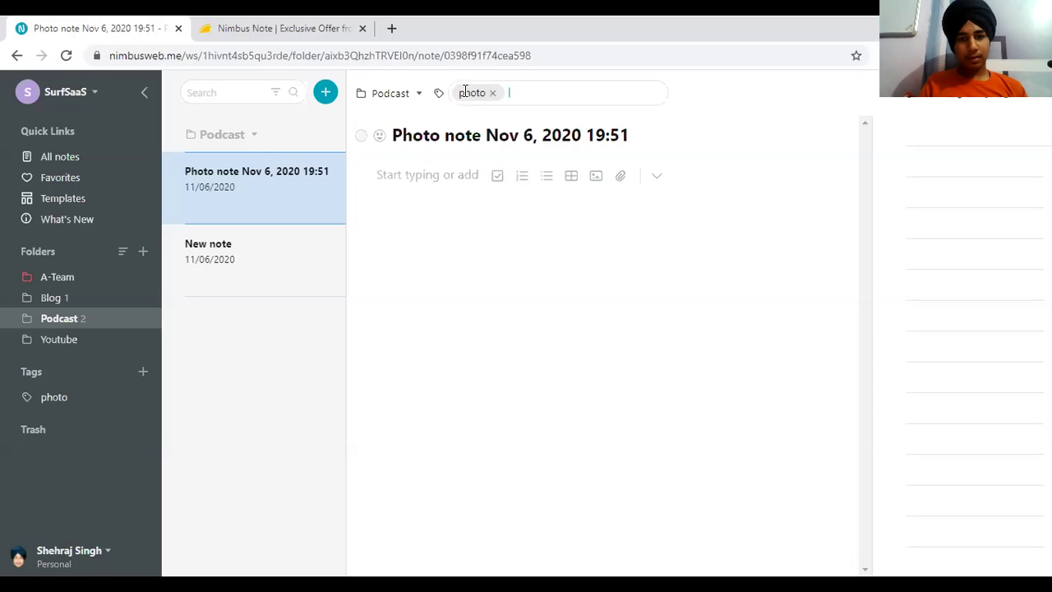
click(496, 177)
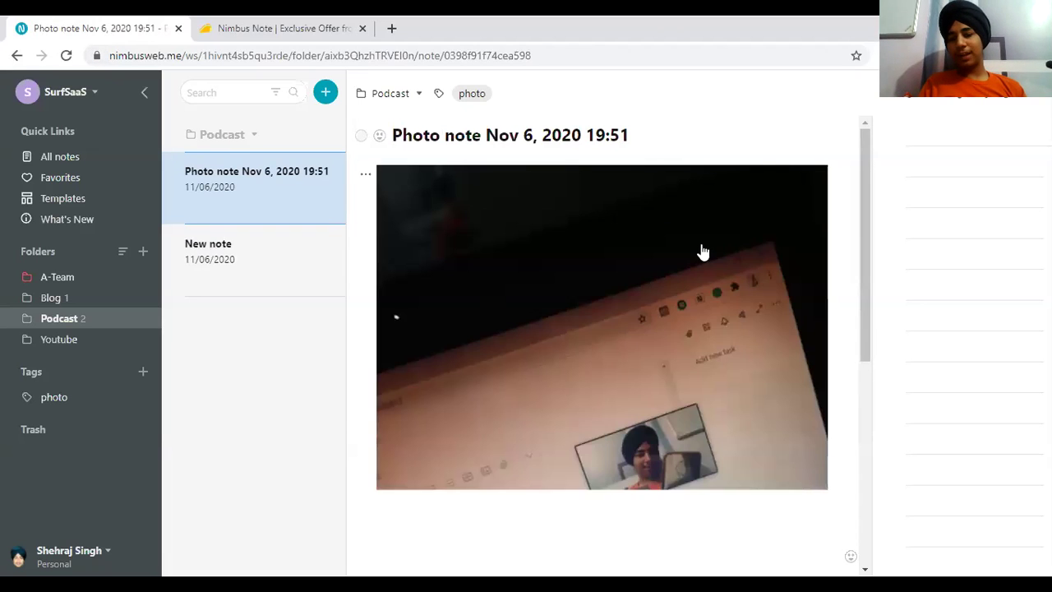
scroll(862, 263, down, 3)
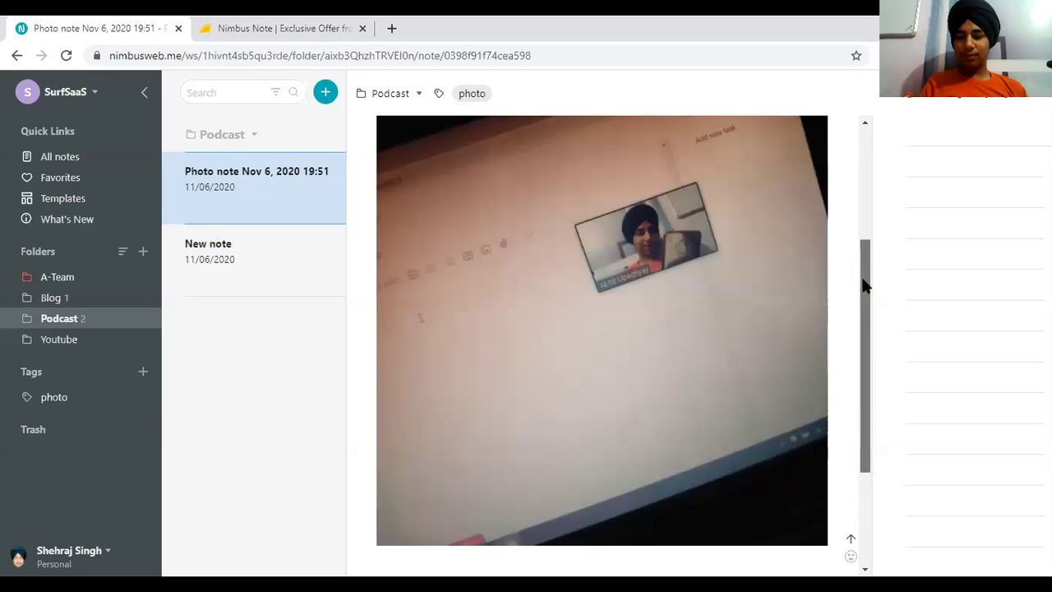
scroll(863, 283, down, 1)
Write "Hi, Guys welcome this review ......" in the body of the empty new note in the Podcast folder.
click(265, 286)
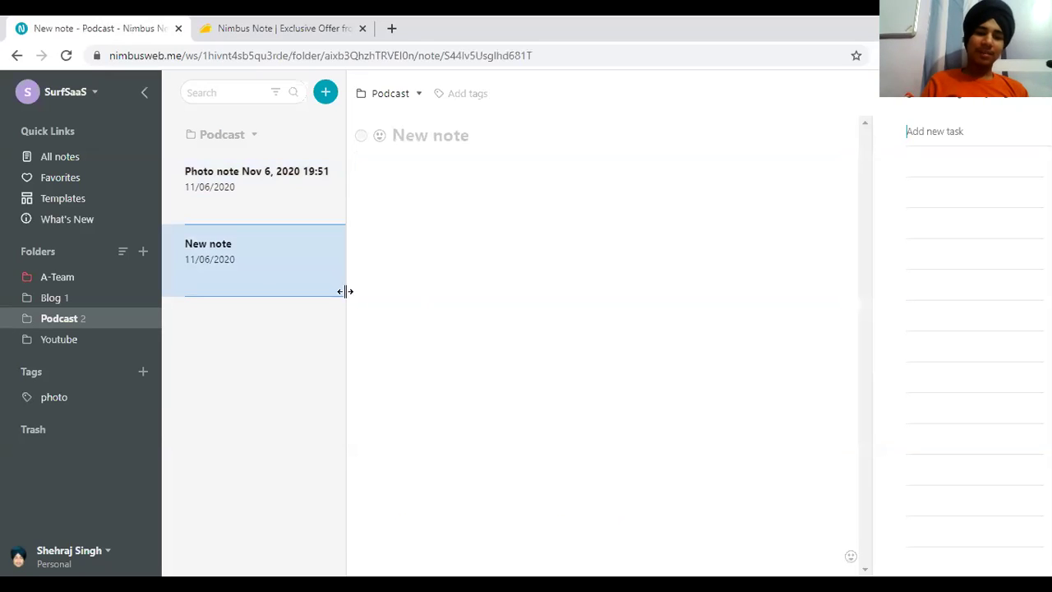
click(437, 197)
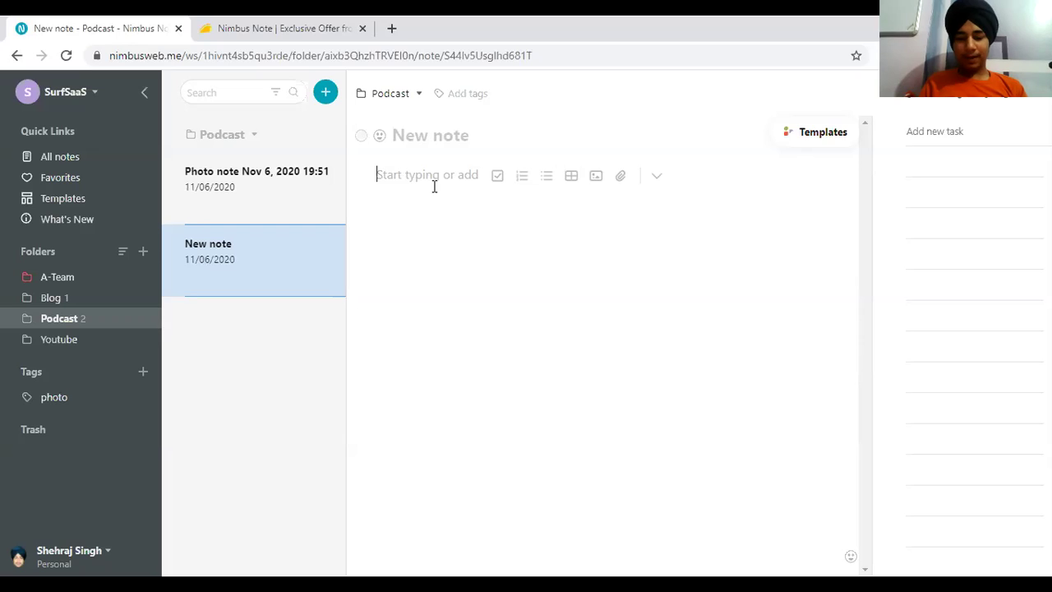
text(Hi, Guys welcome this review)
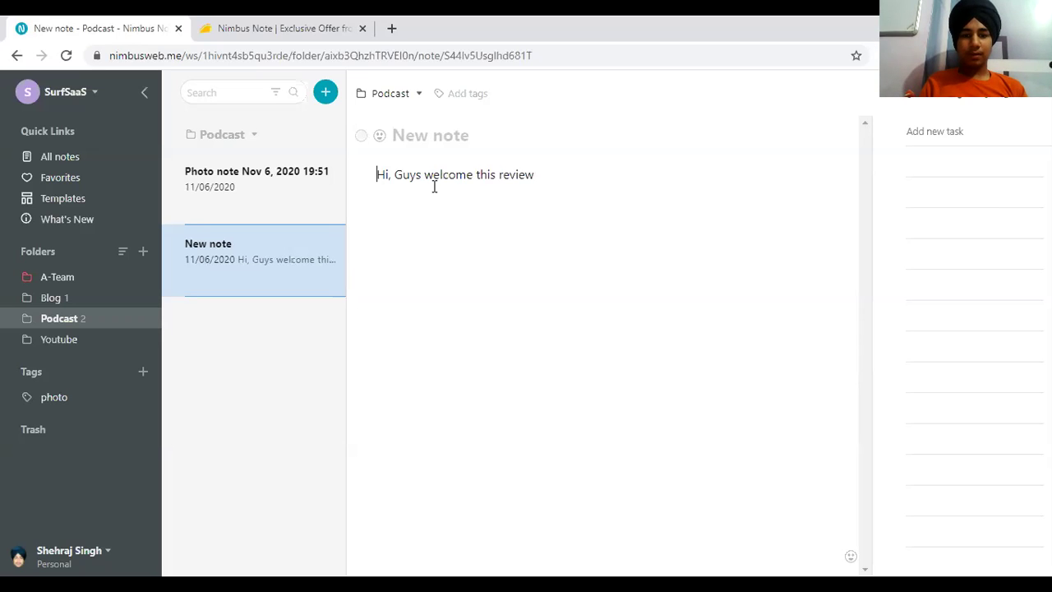
text(......)
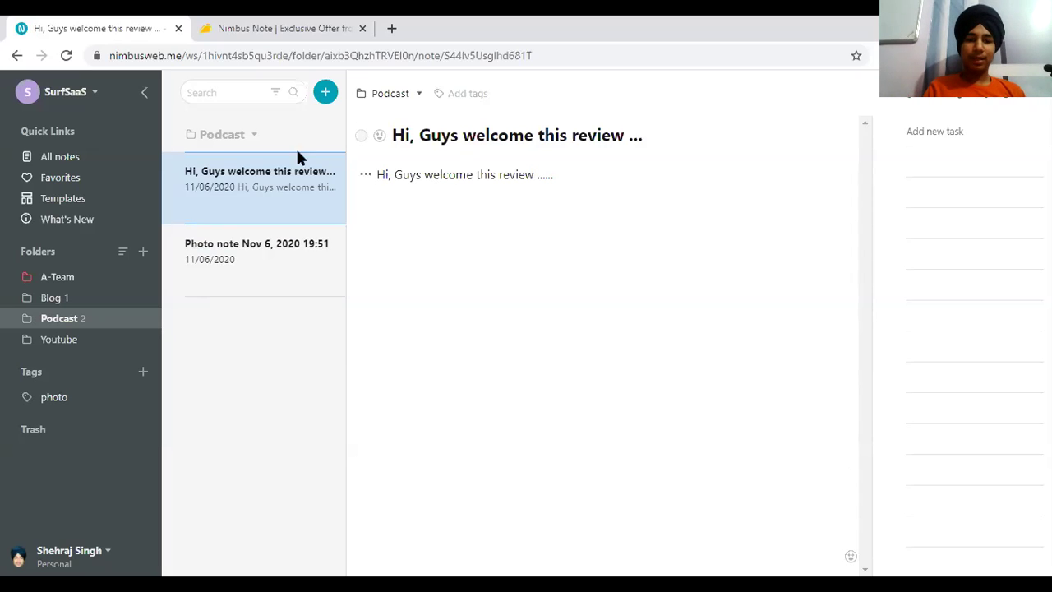
Browse the Youtube and Podcast folders, and open the Nimbus Note Review note in the Blog folder.
click(66, 346)
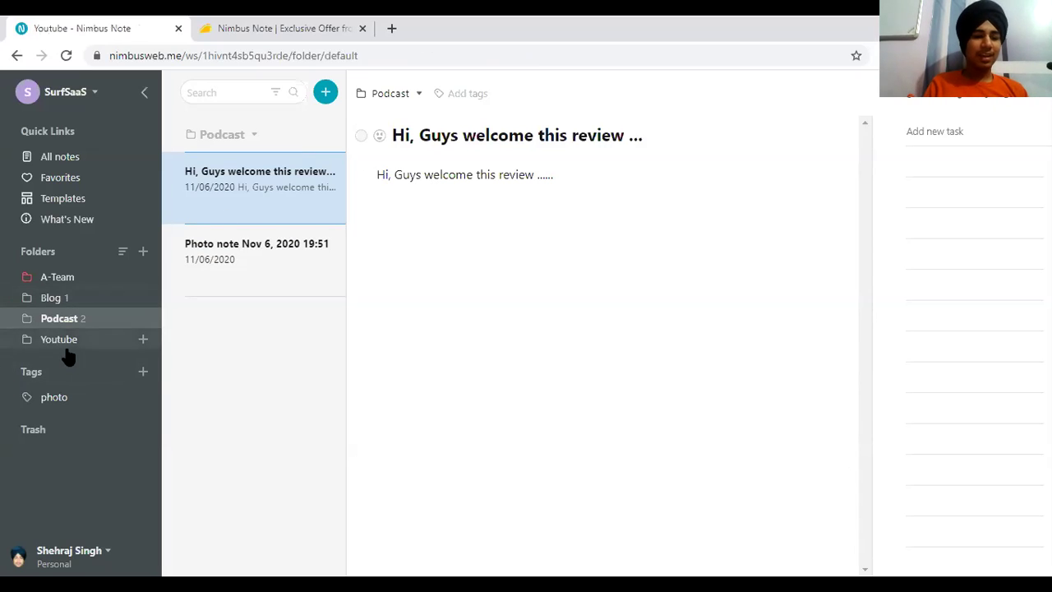
click(49, 322)
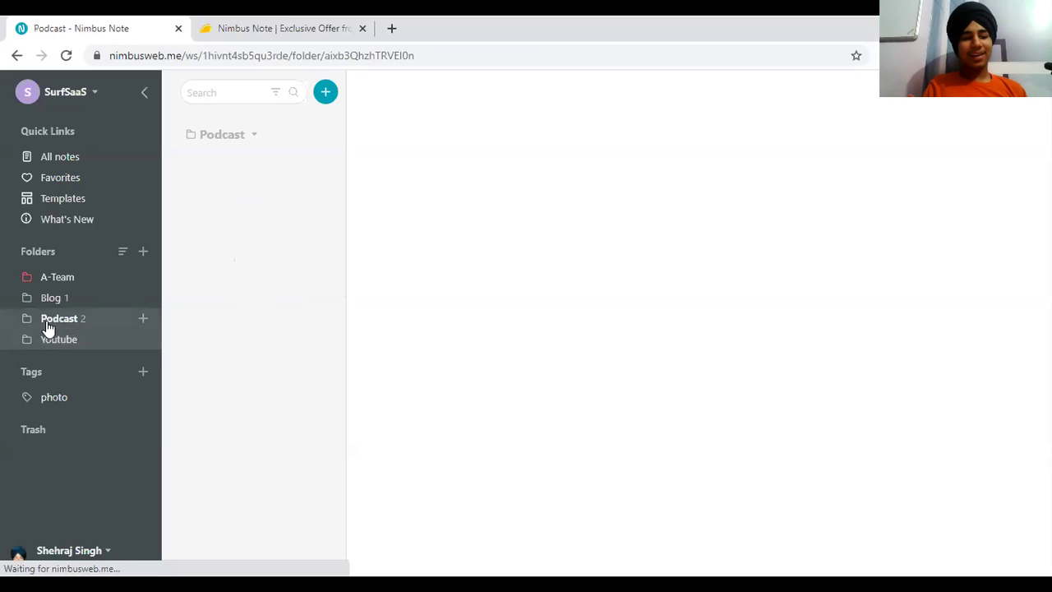
click(123, 279)
click(92, 297)
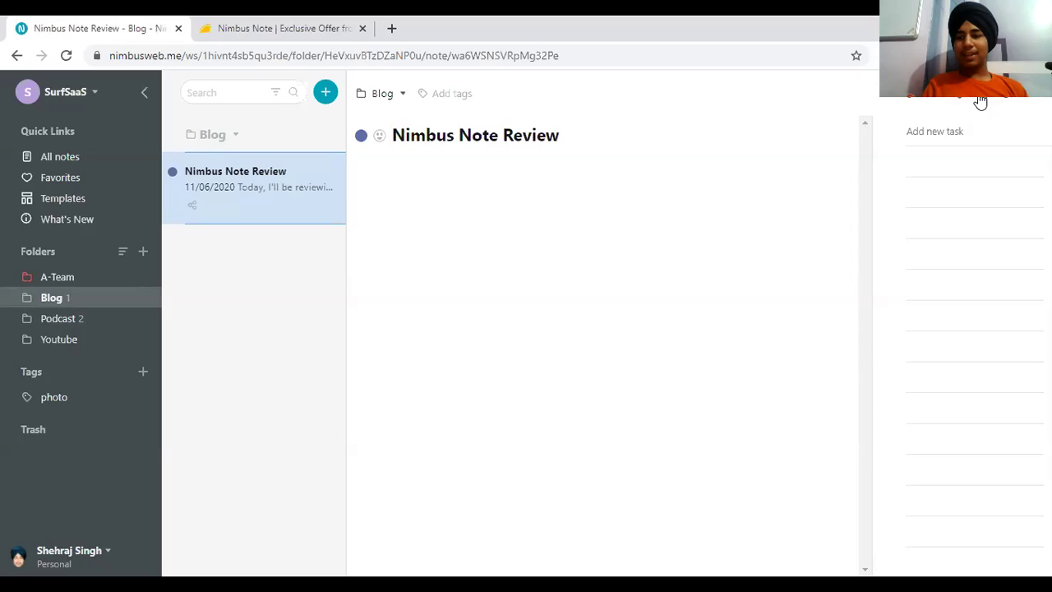
Add a line reading "AF" below the empty link block and check the Grammarly extension's settings.
drag(313, 174, 273, 373)
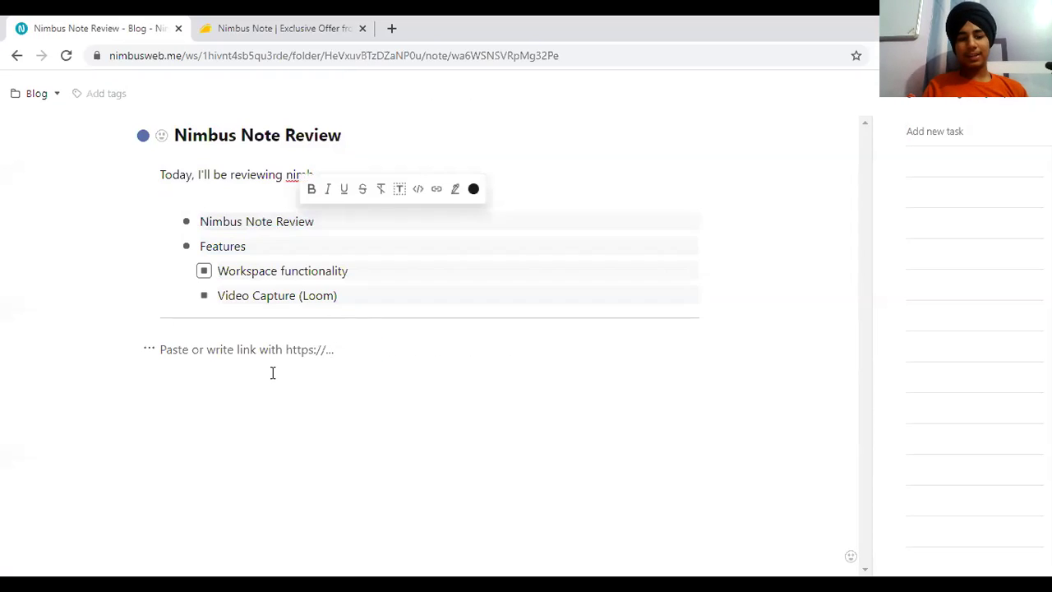
click(273, 373)
text(AF)
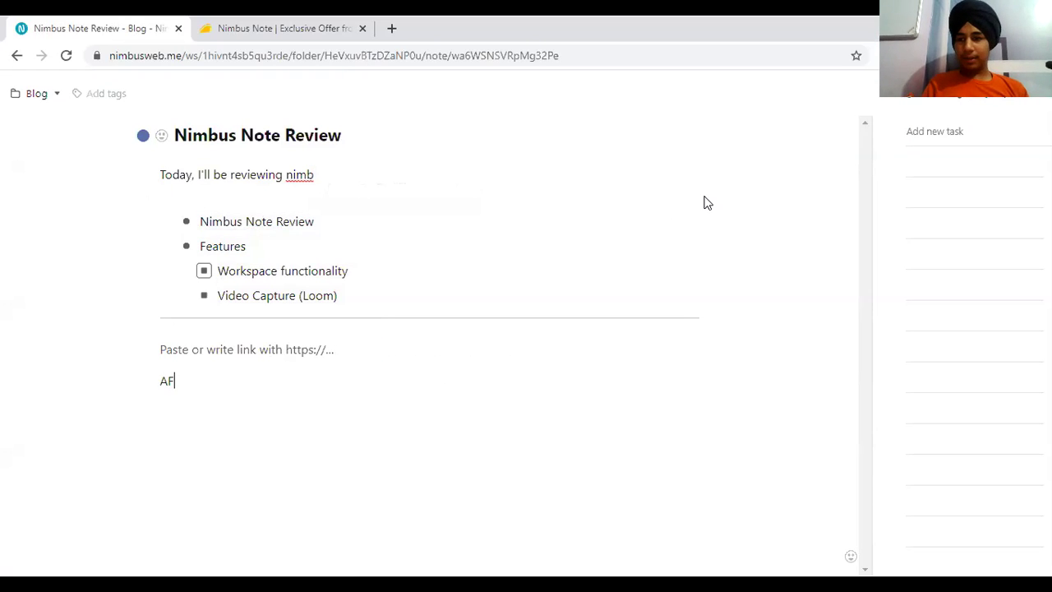
click(954, 56)
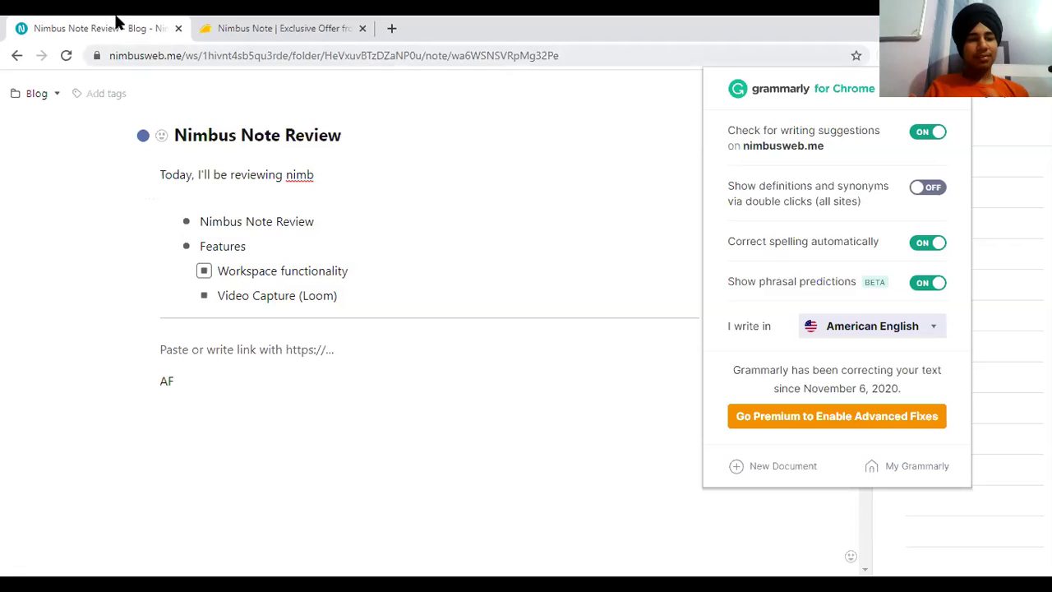
click(235, 87)
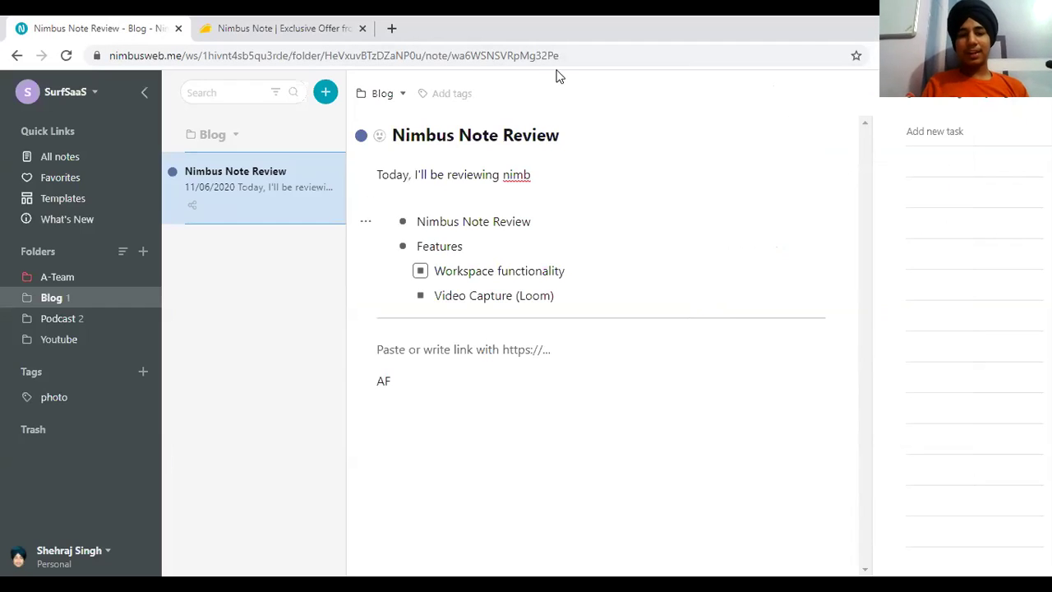
Collapse the tag list, and expand the Trash to open the deleted Daily Planner note.
click(12, 372)
click(7, 400)
click(9, 399)
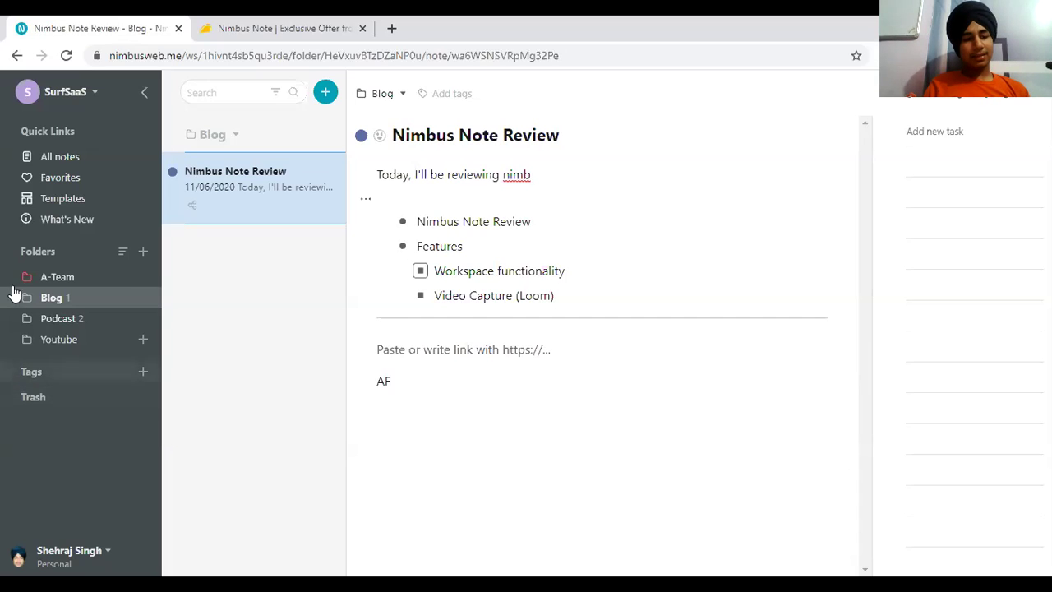
click(12, 398)
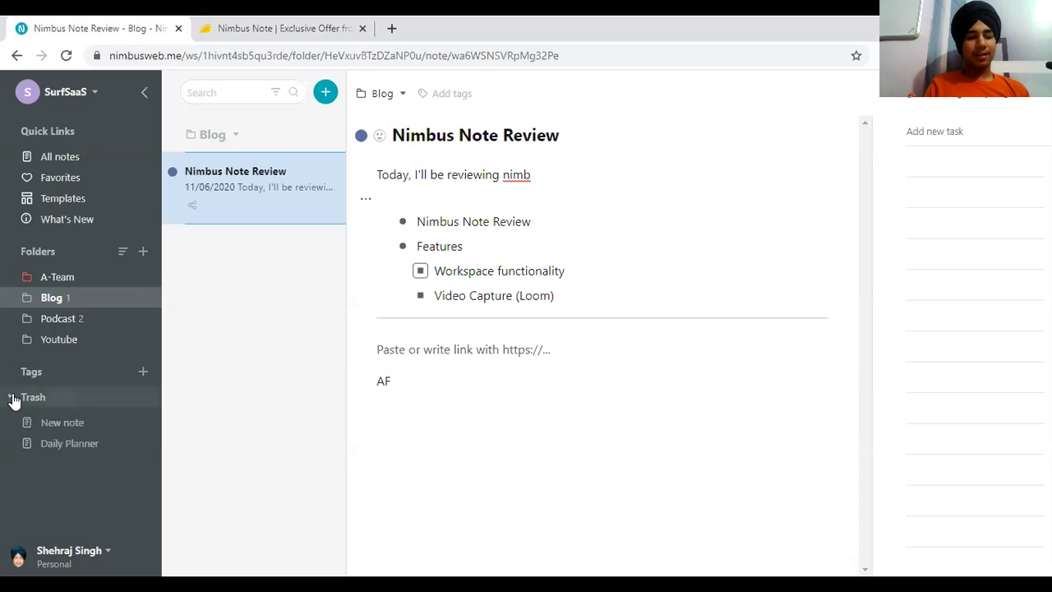
click(62, 443)
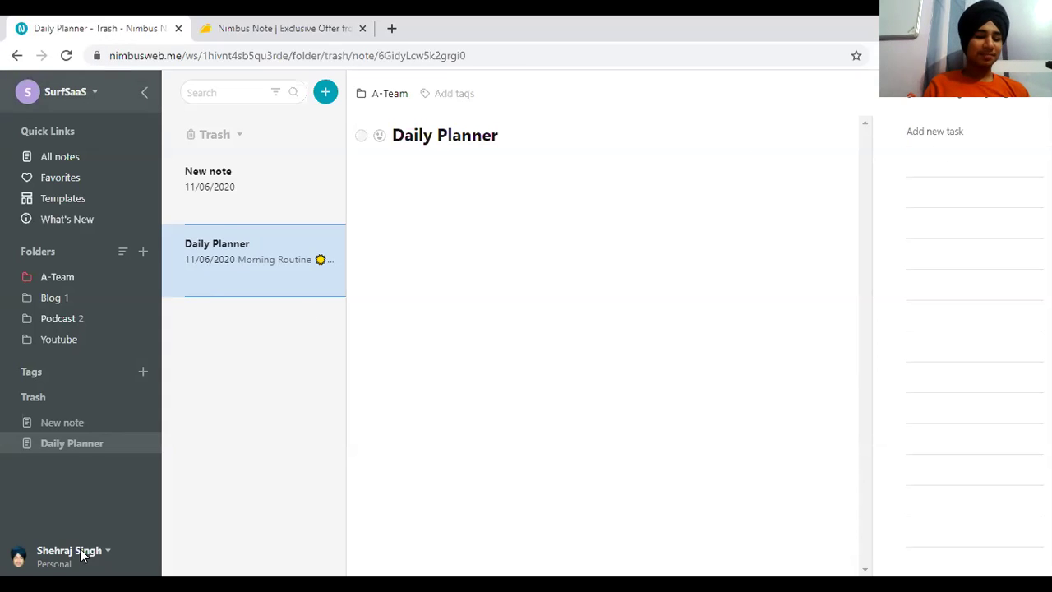
Look through the Daily Planner table from the Morning Routine down to the Evening Routine.
click(106, 554)
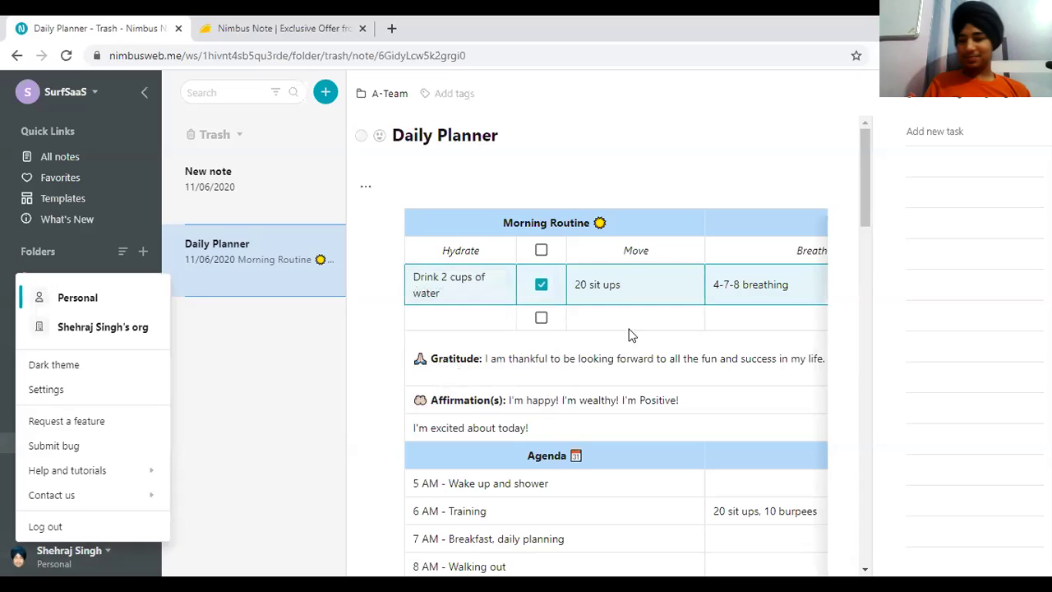
drag(869, 189, 871, 369)
scroll(838, 365, down, 5)
drag(864, 304, 871, 557)
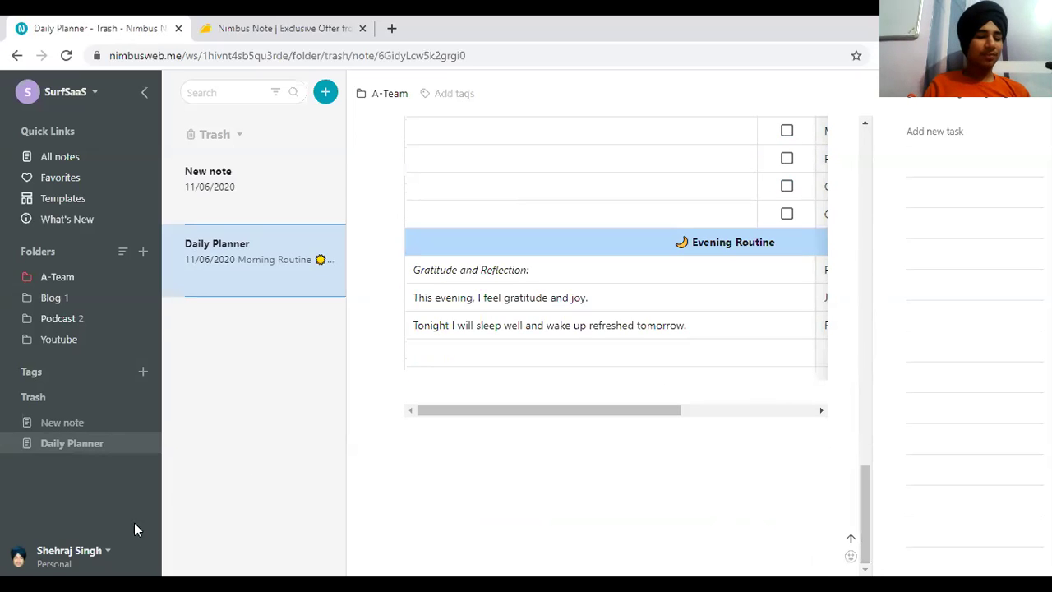
Switch the interface to the dark theme and open the account settings.
click(92, 549)
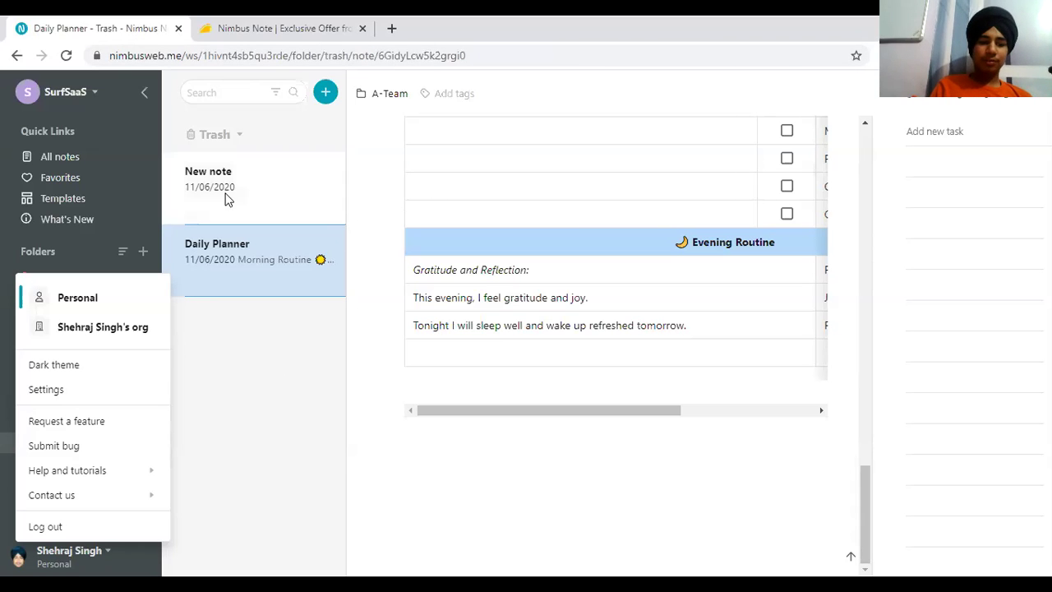
click(59, 364)
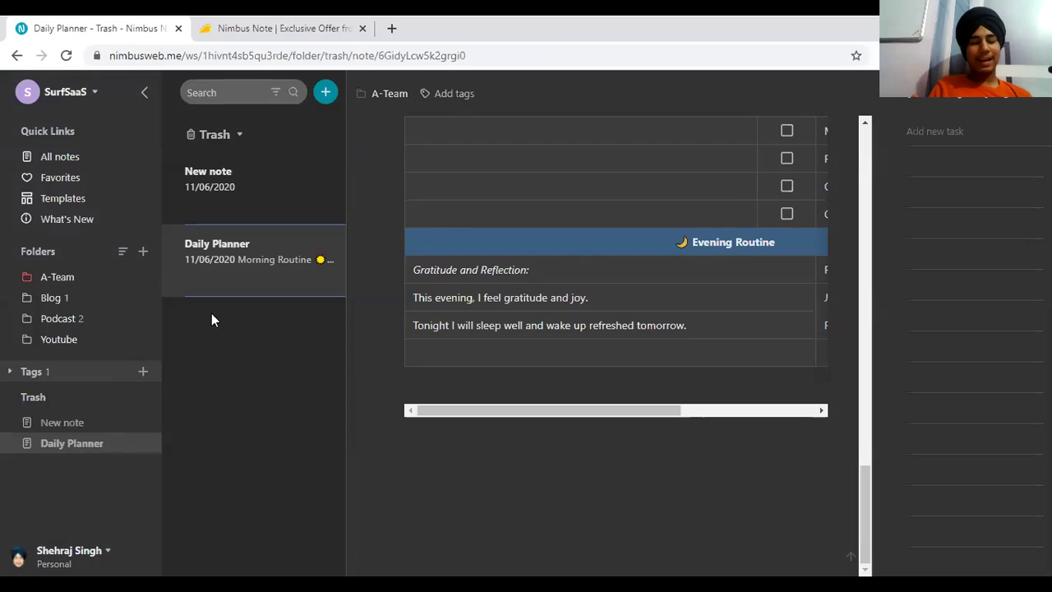
click(57, 538)
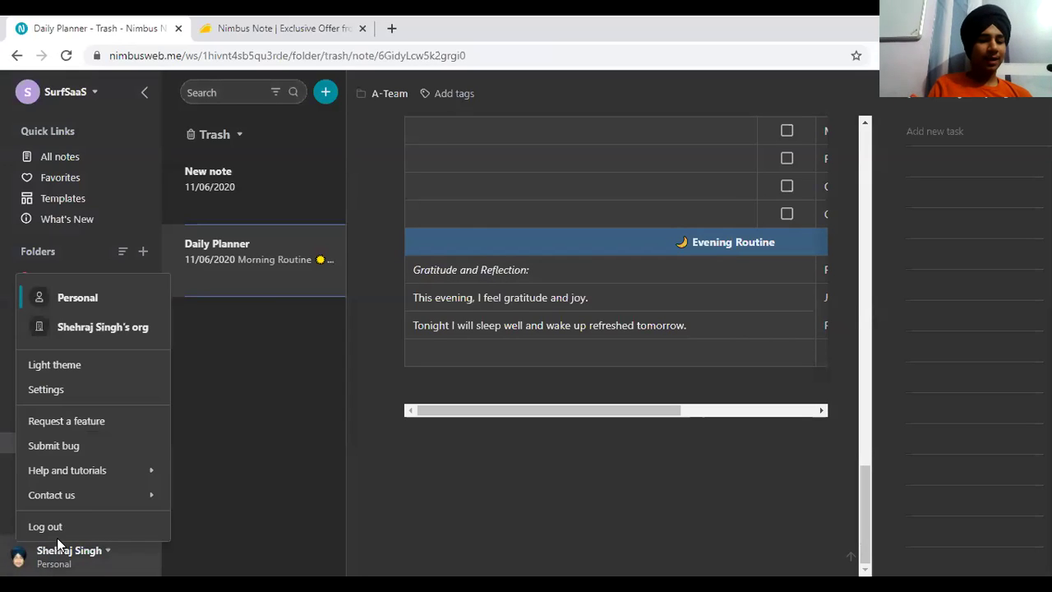
click(87, 393)
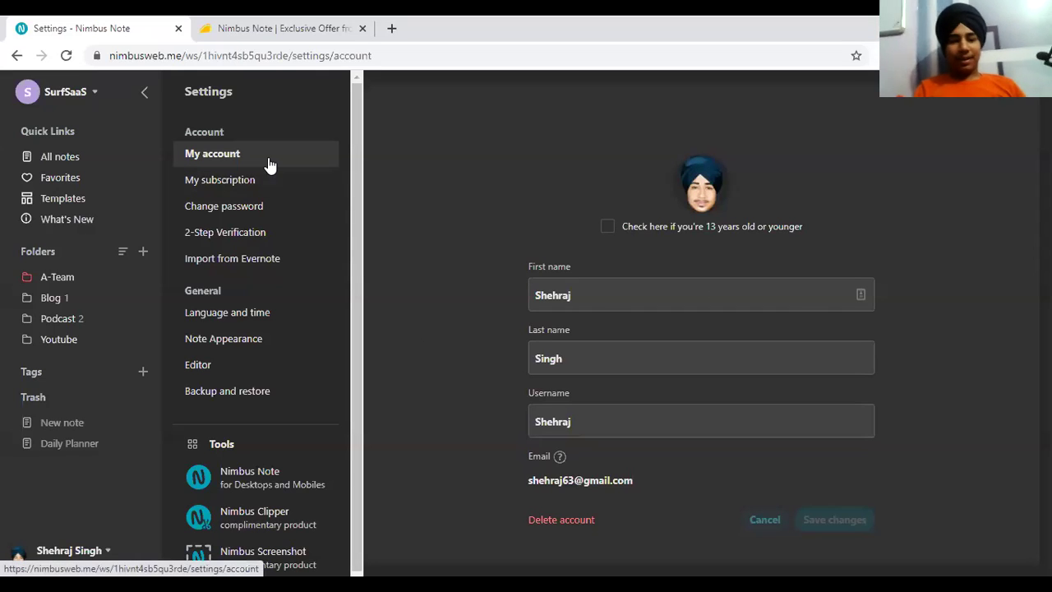
Examine the profile picture, name, username and email fields of the account settings.
drag(780, 353, 701, 152)
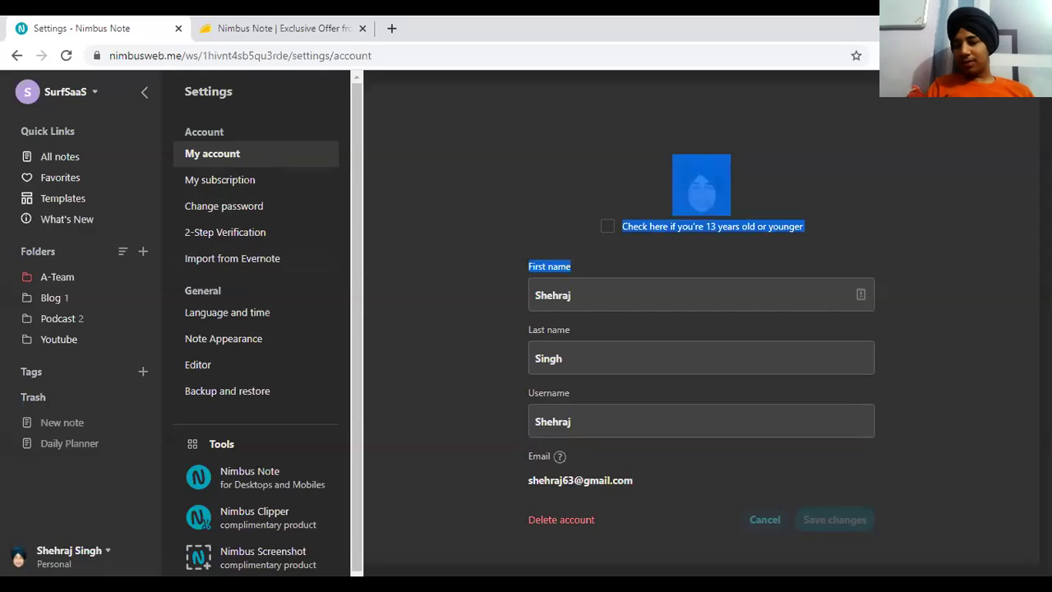
drag(495, 279, 611, 405)
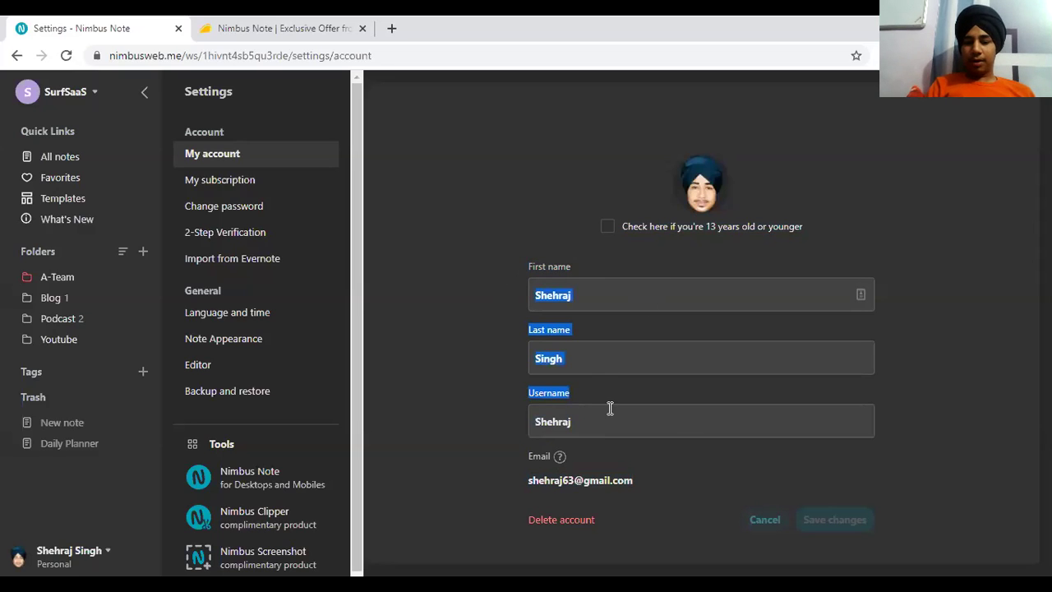
click(561, 429)
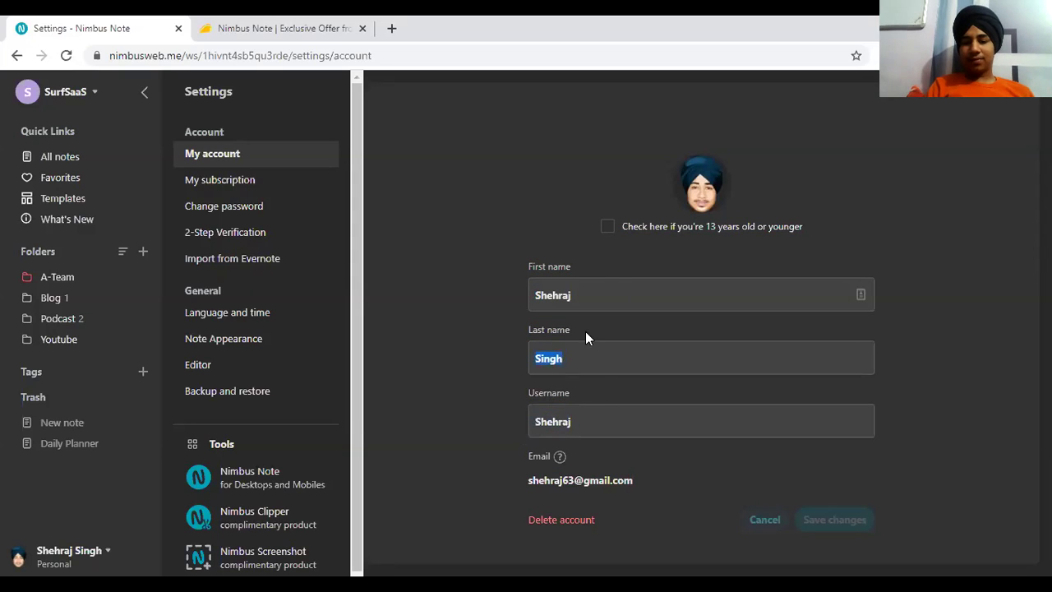
drag(453, 308, 805, 542)
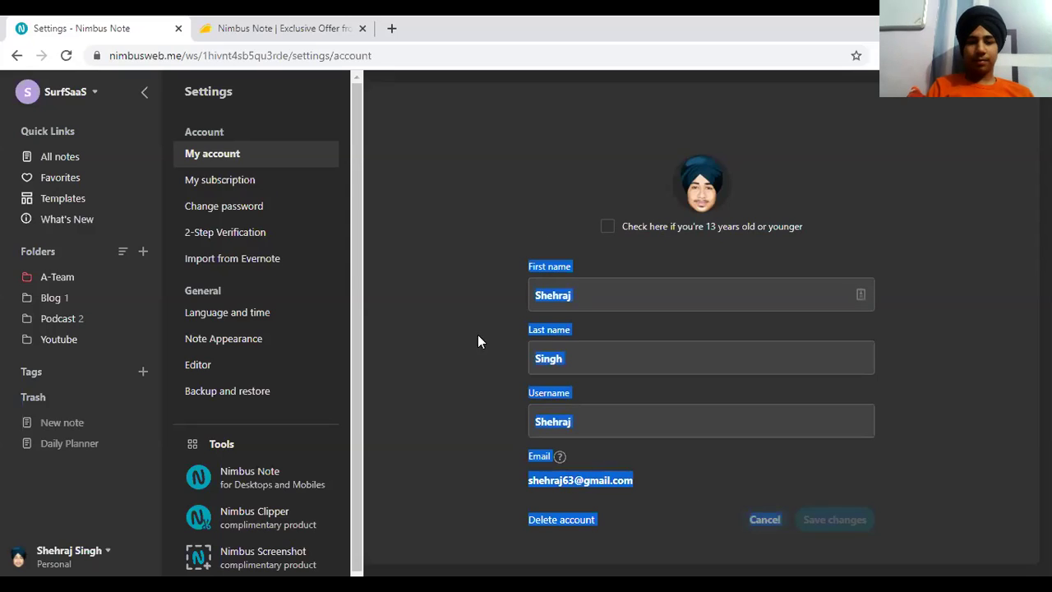
Review the subscription, password change and 2-Step Verification settings.
click(255, 187)
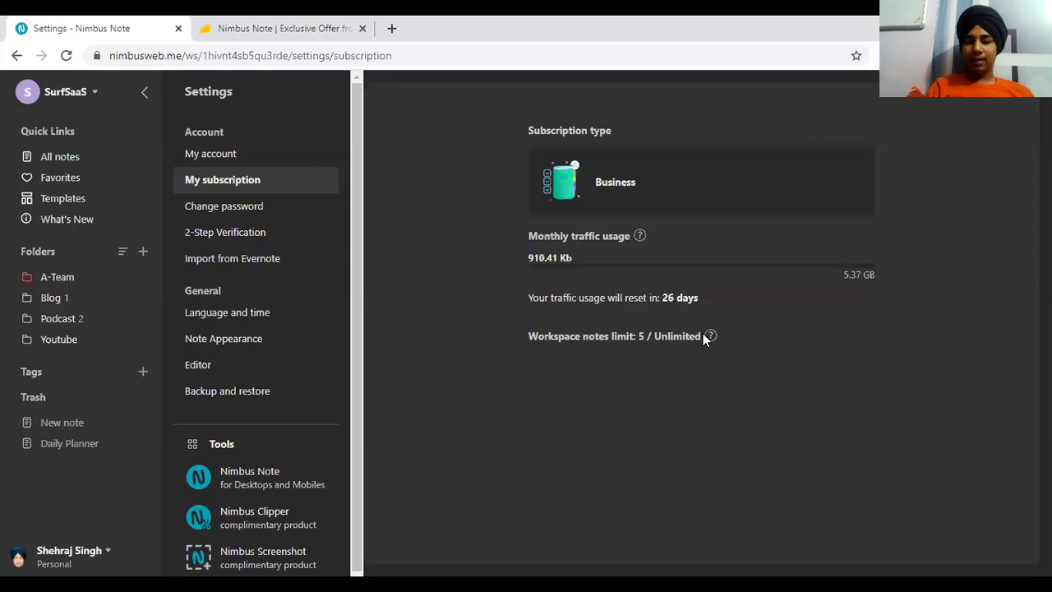
click(249, 210)
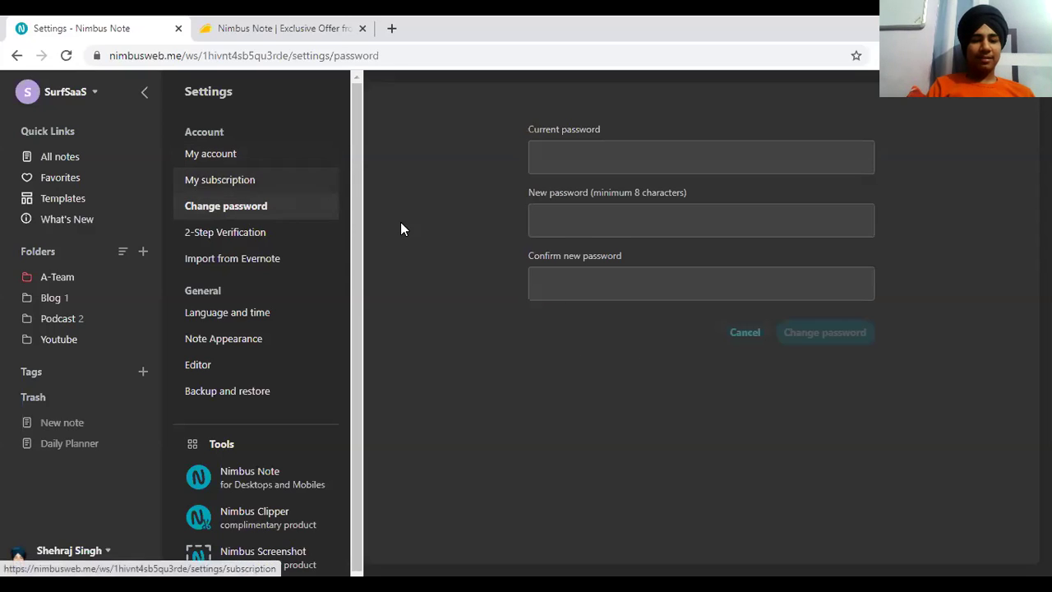
click(305, 239)
drag(589, 150, 765, 171)
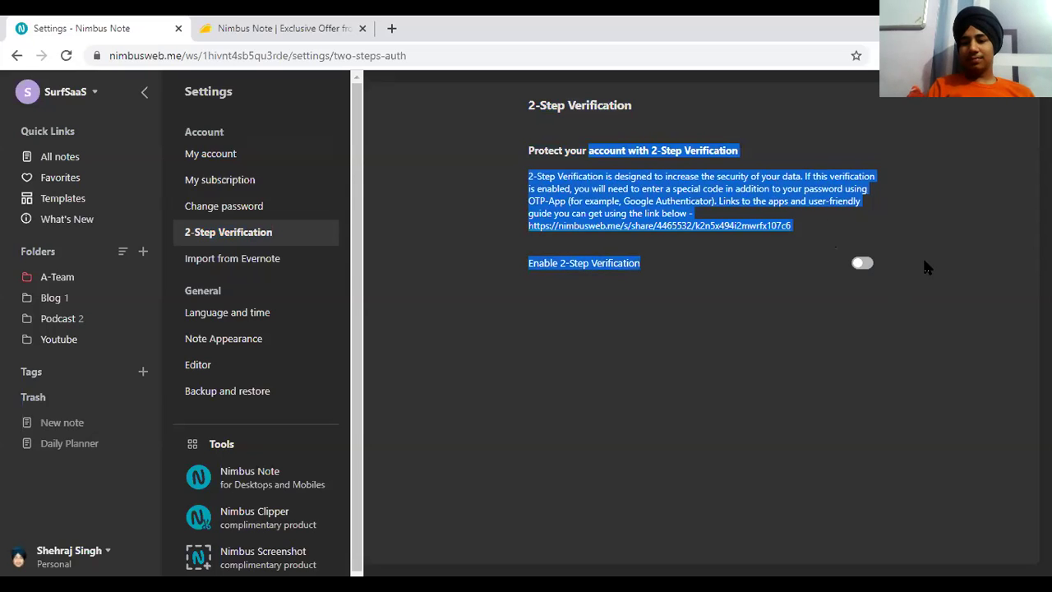
Read the 2-Step Verification description and the instructions for importing notes from Evernote.
click(620, 174)
drag(508, 157, 848, 296)
click(508, 326)
click(316, 258)
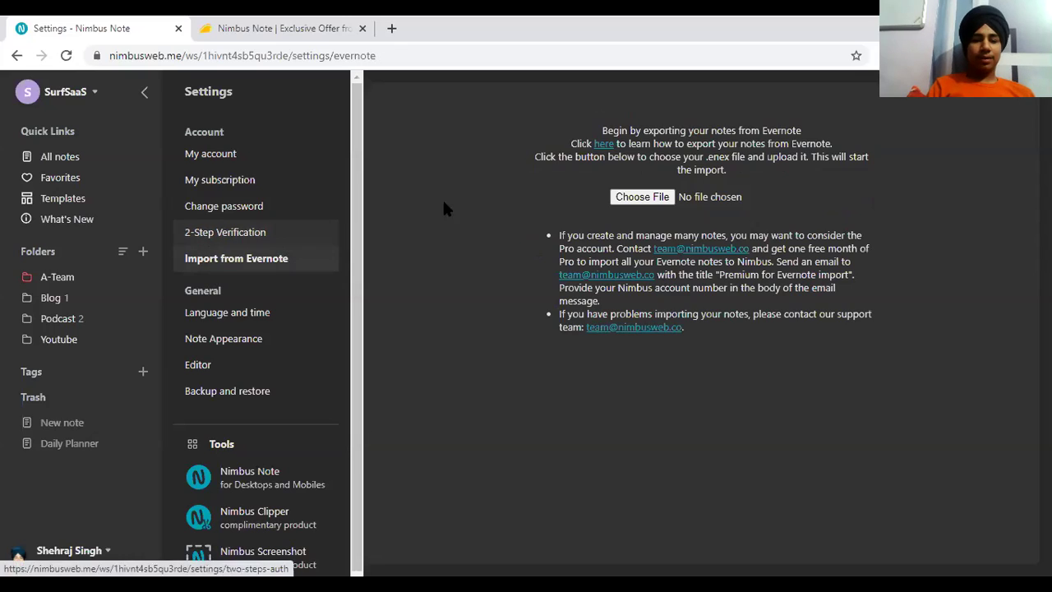
drag(521, 202, 756, 280)
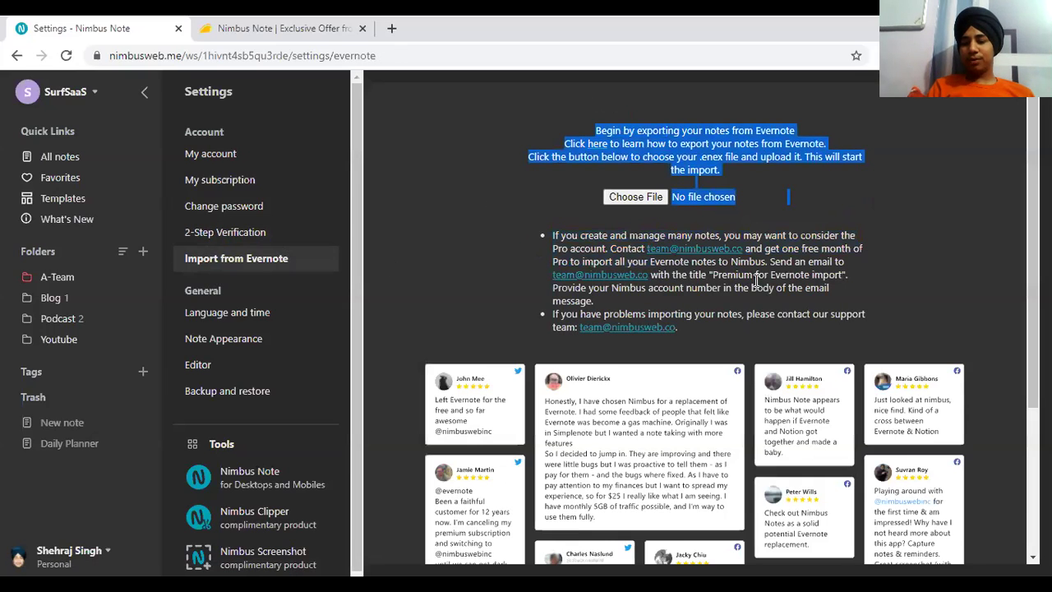
click(924, 220)
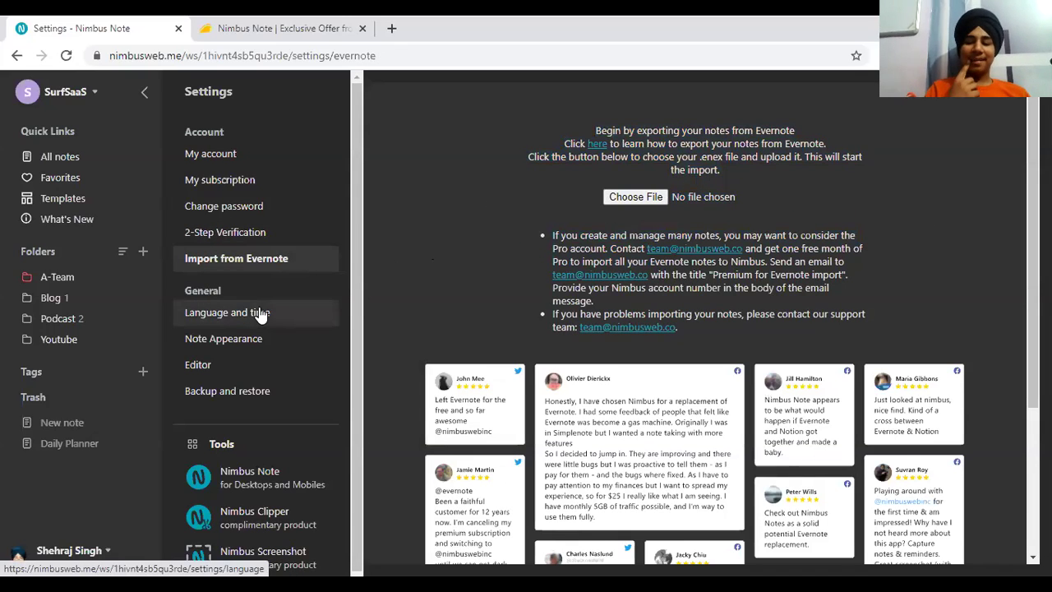
Review the general settings for language and time, note appearance, editor, and backup and restore.
click(260, 314)
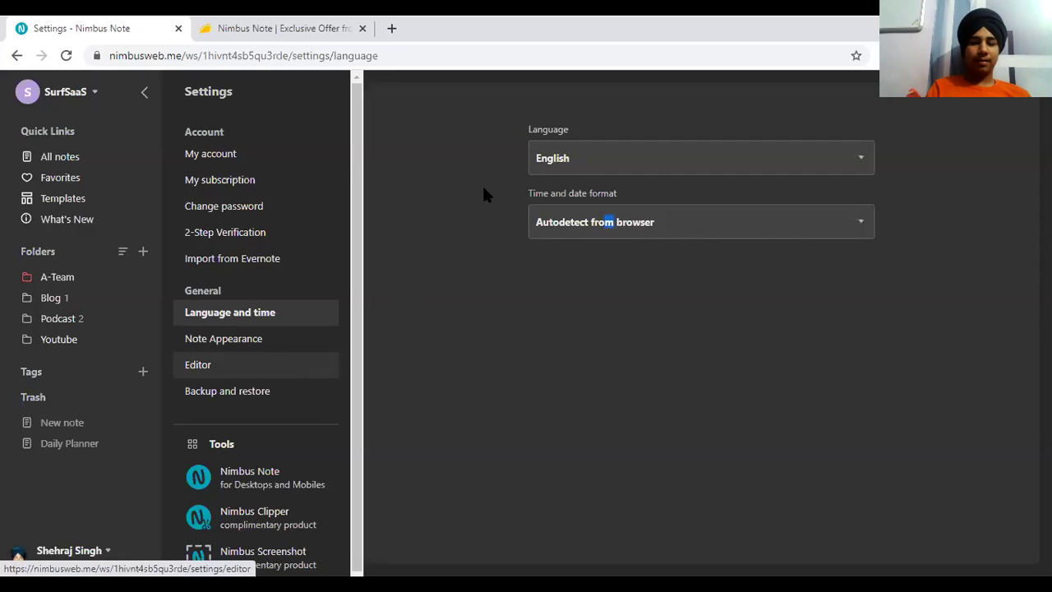
click(739, 159)
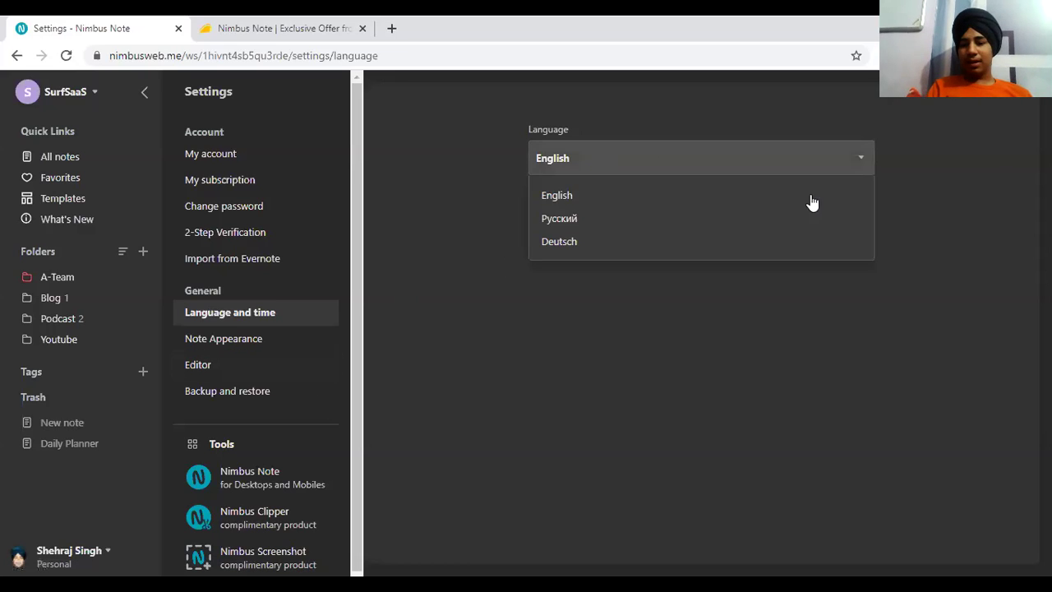
click(671, 421)
click(228, 340)
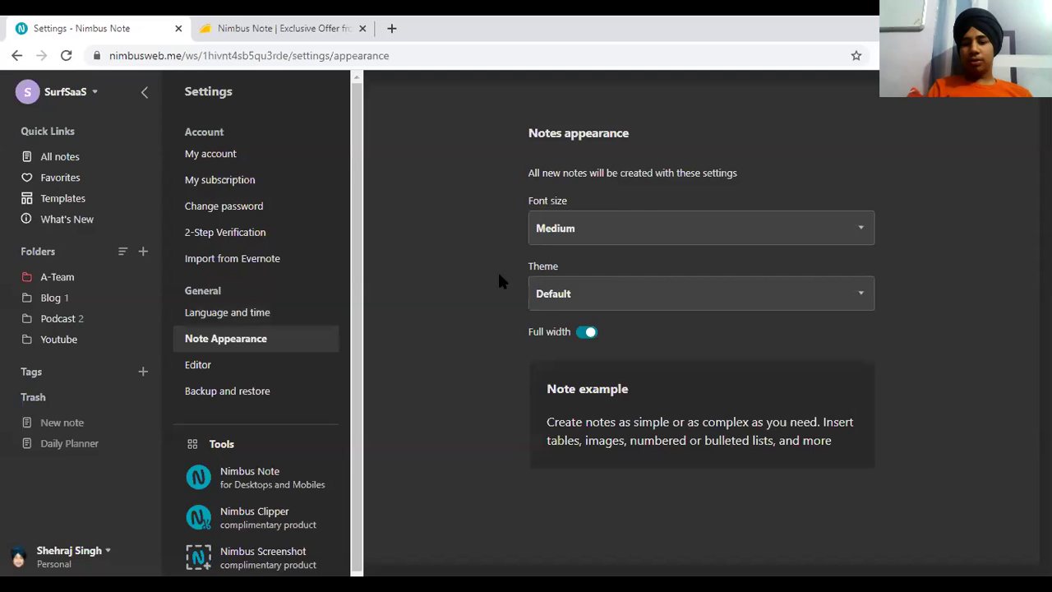
click(227, 371)
click(284, 398)
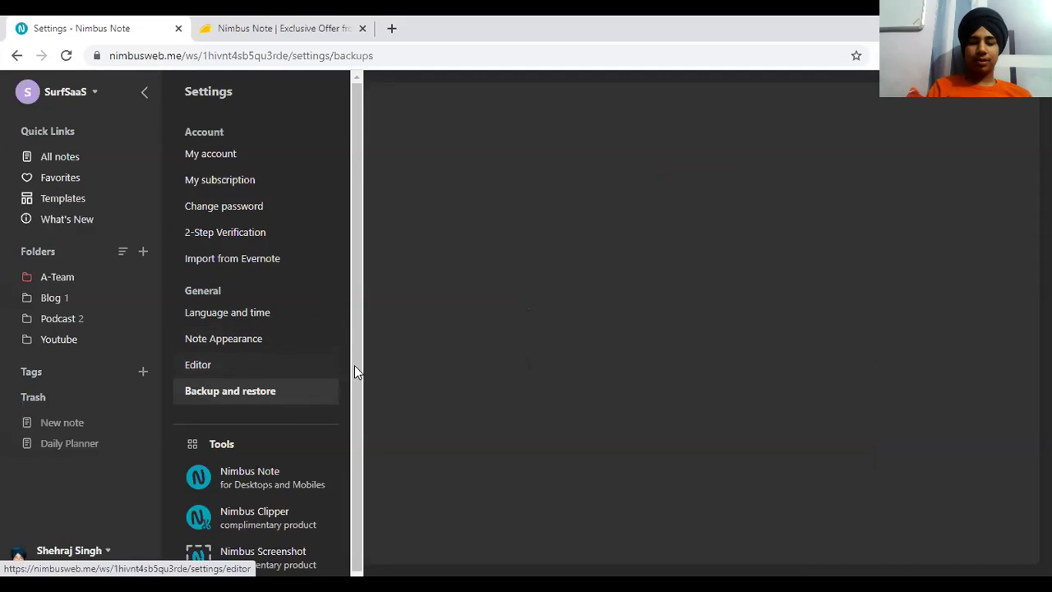
scroll(355, 369, down, 1)
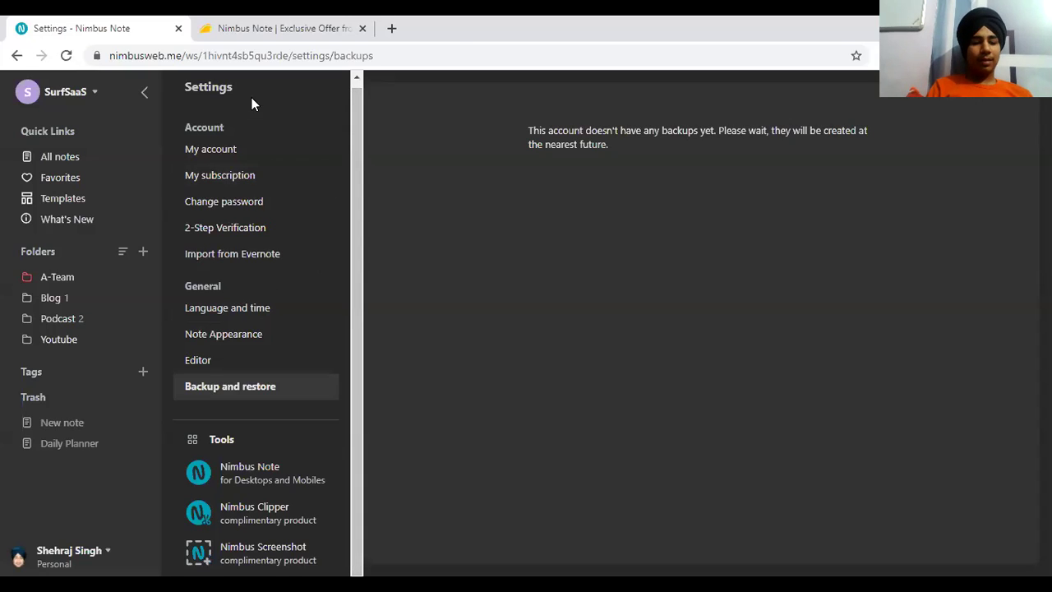
Open the management page of the SurfSaaS workspace and view its available workspace actions.
click(88, 95)
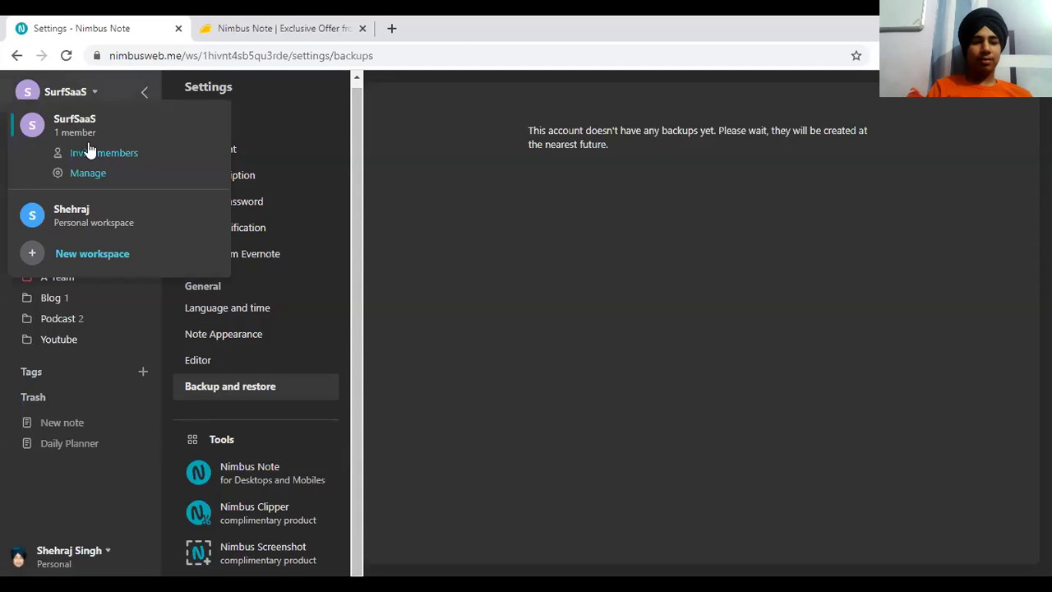
right_click(77, 182)
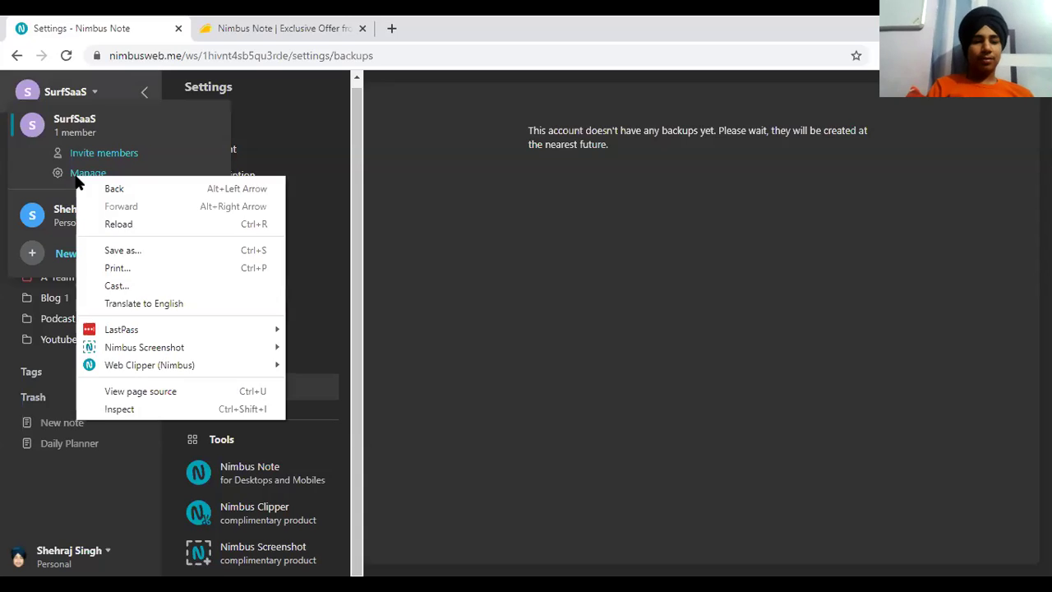
click(85, 174)
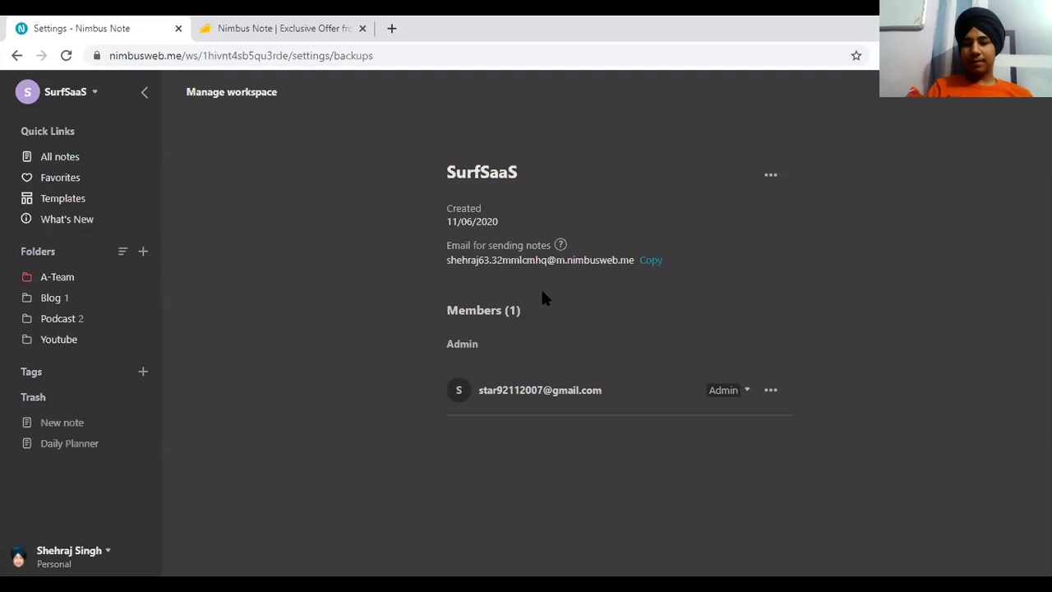
click(769, 175)
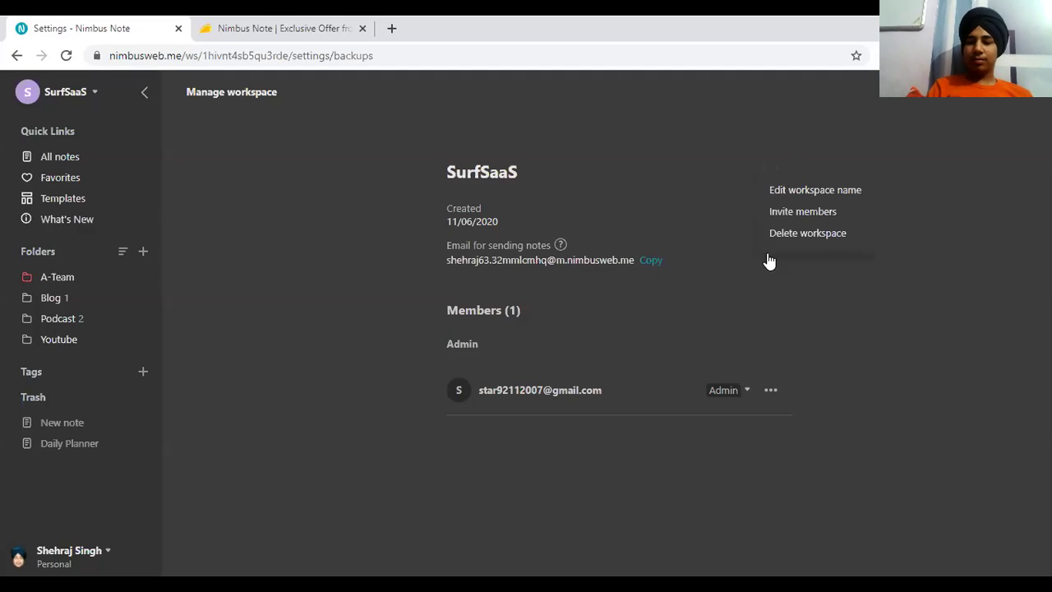
Check the account's support options, including the ways to contact Nimbus.
click(66, 549)
mouse_move(63, 499)
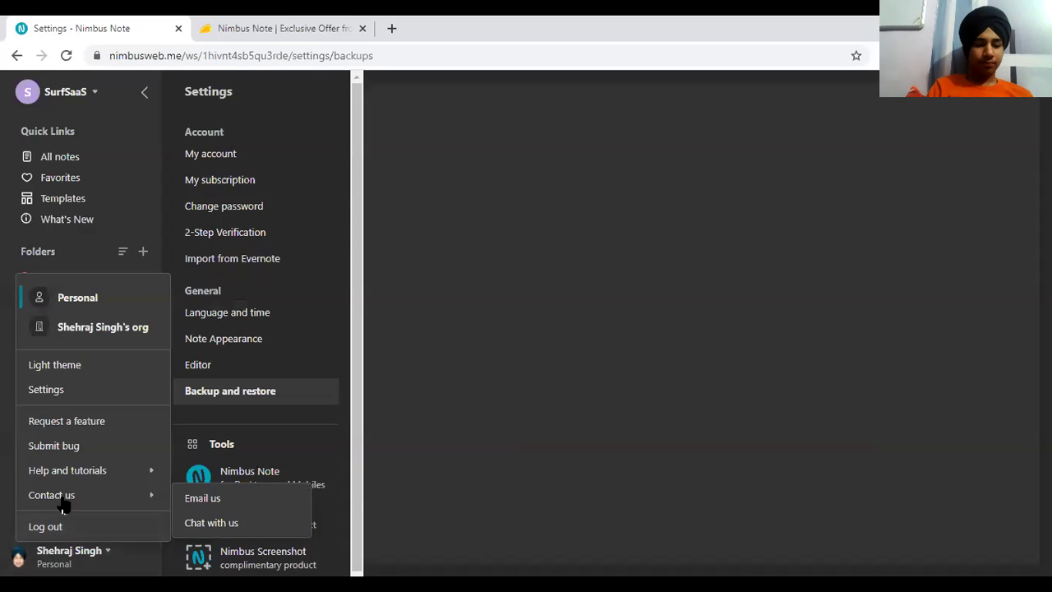
click(355, 416)
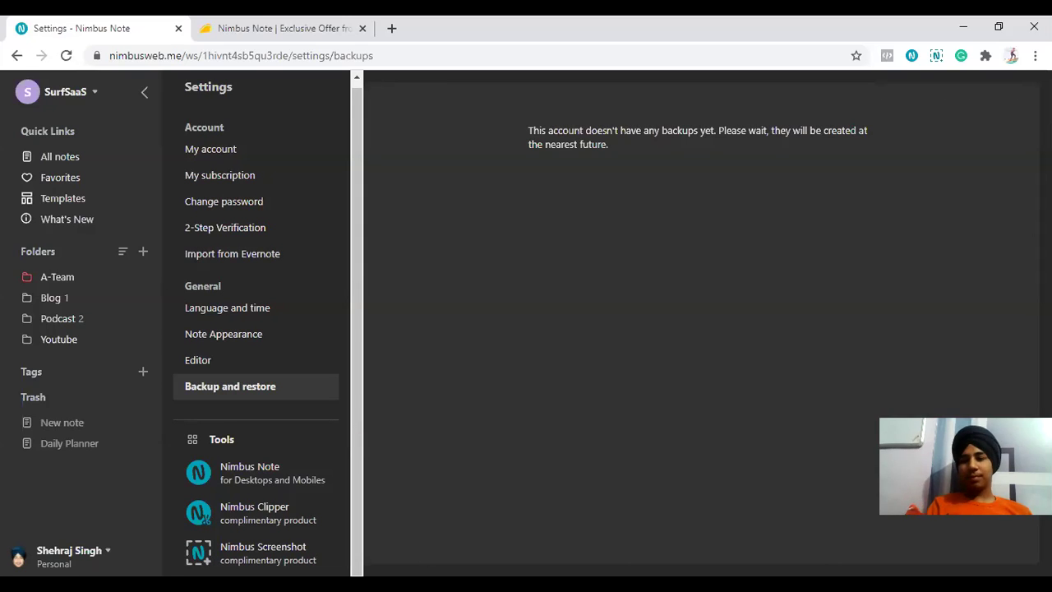
click(920, 41)
click(801, 96)
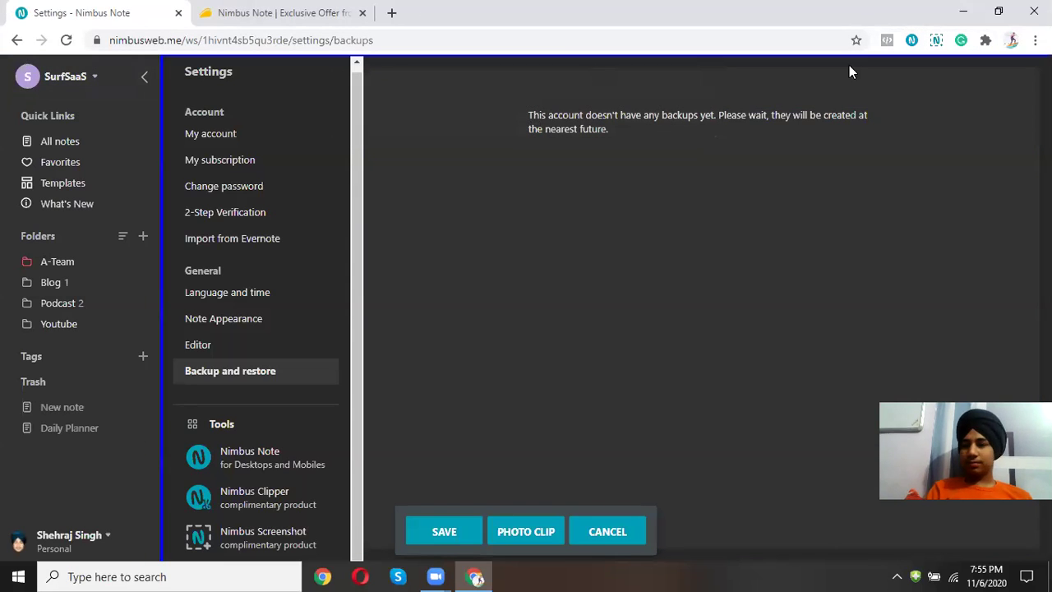
click(911, 41)
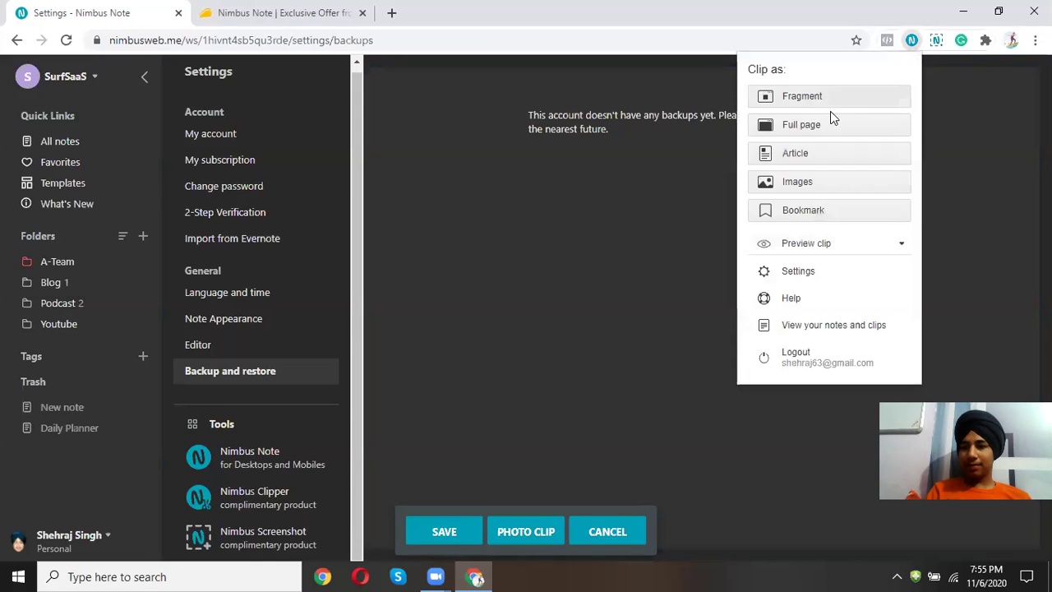
click(822, 95)
click(911, 41)
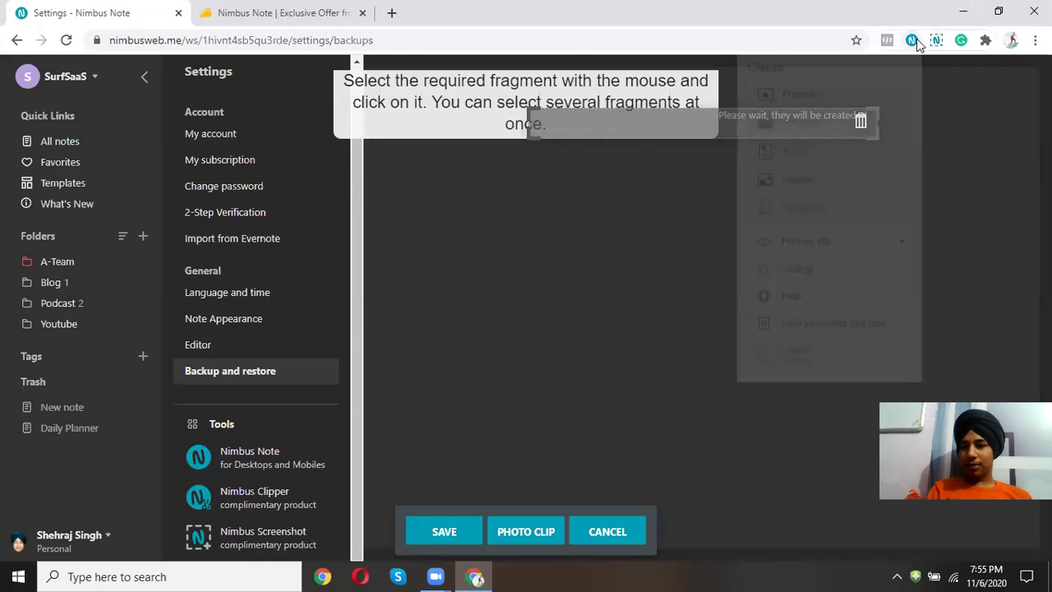
click(842, 96)
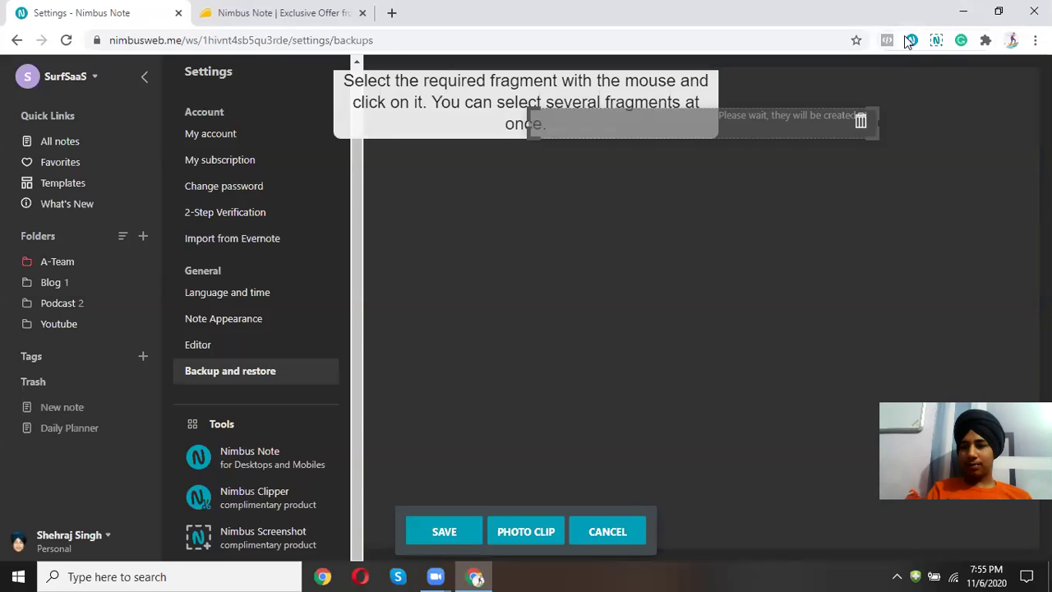
click(911, 40)
click(842, 96)
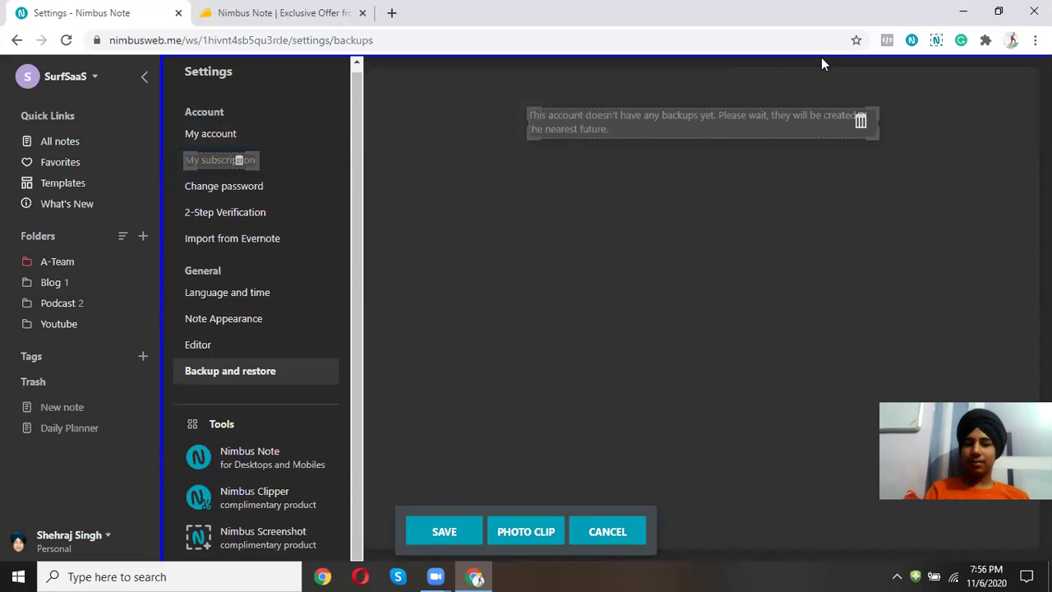
click(606, 536)
Clip the backup content area as a fragment with Nimbus Clipper, preview the note and discard it.
click(910, 38)
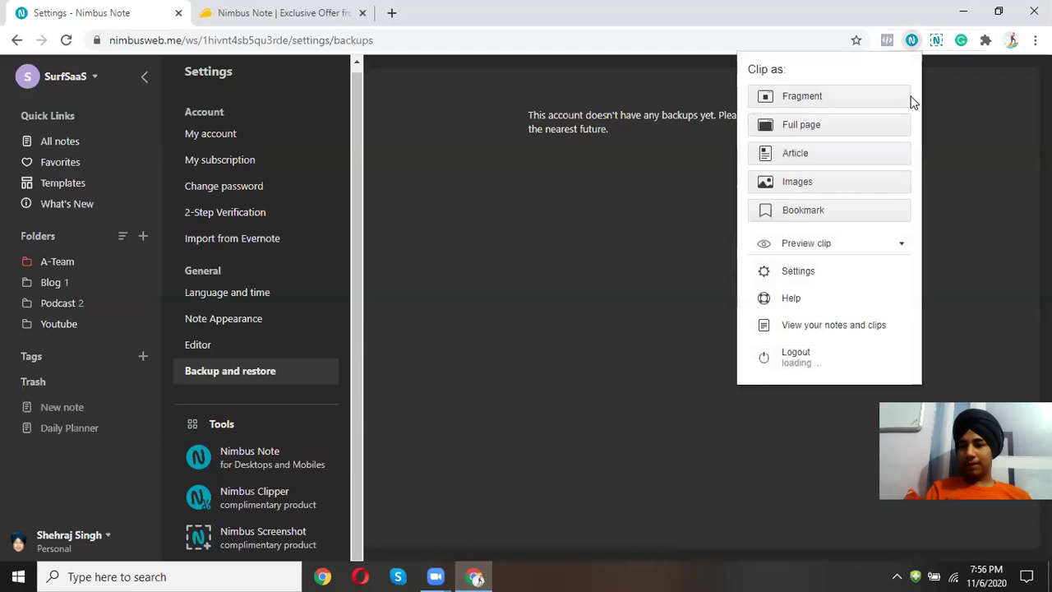
click(908, 99)
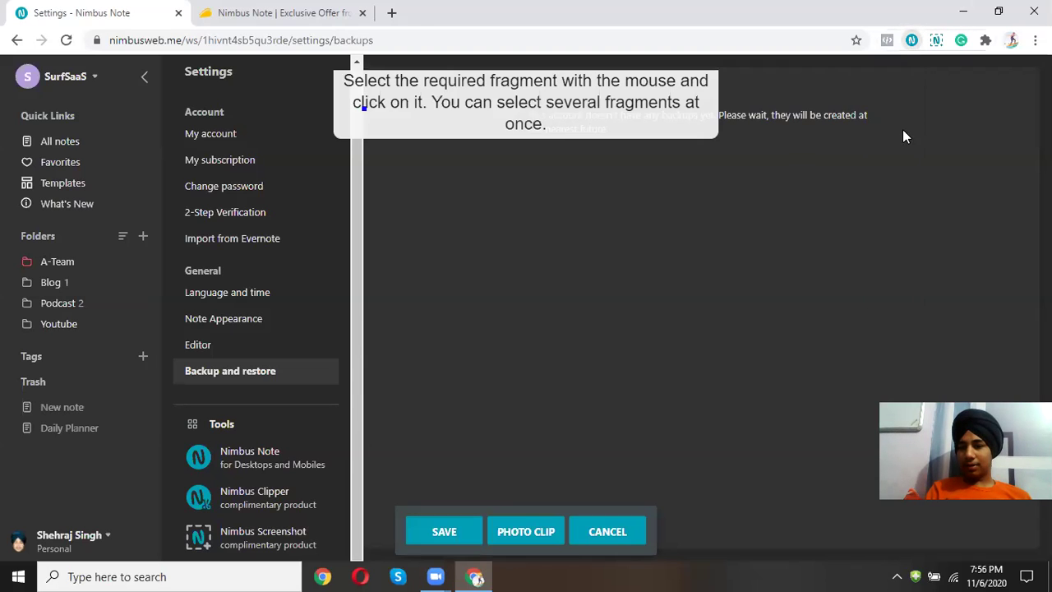
click(903, 82)
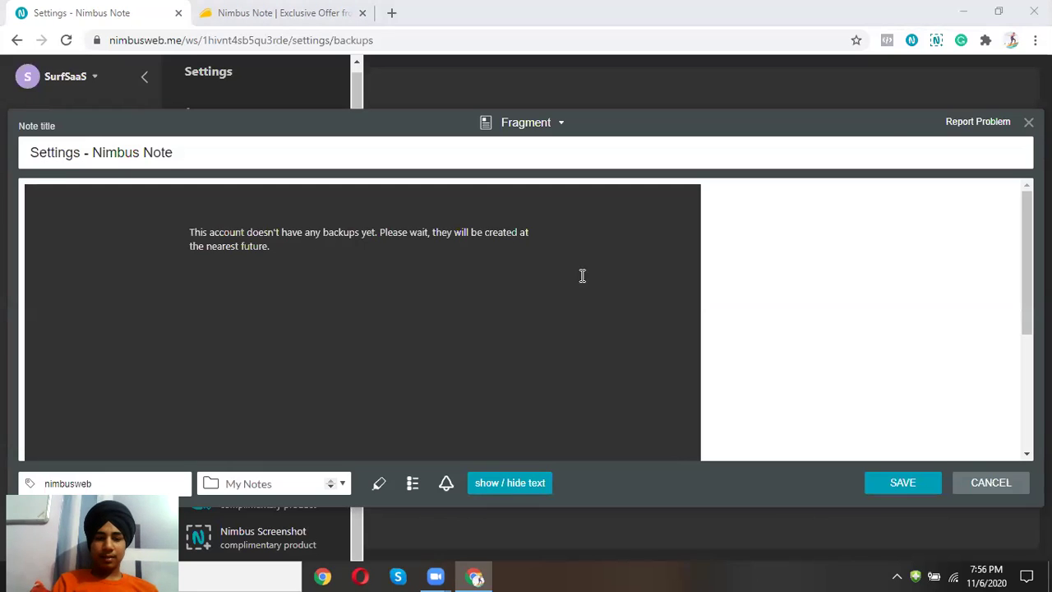
click(340, 274)
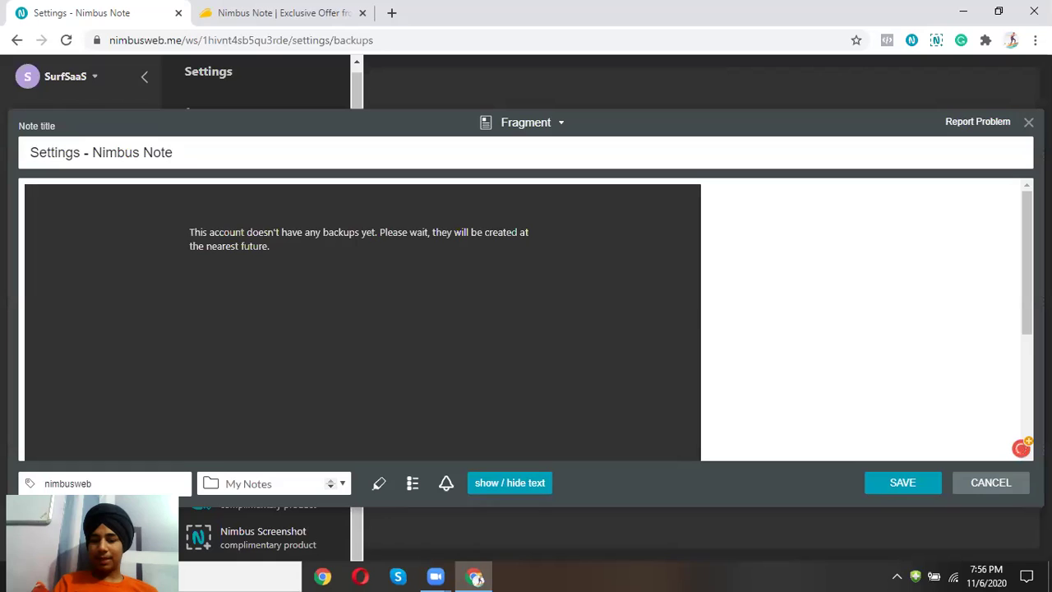
click(1027, 125)
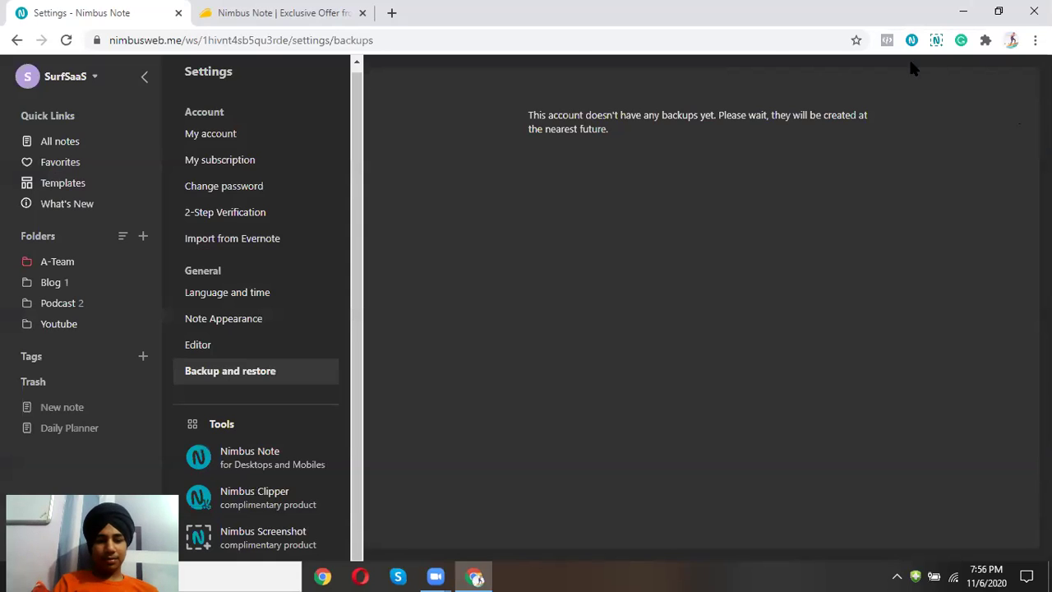
Capture the entire settings page with Nimbus Screenshot and move the portrait watermark beside the settings list.
click(936, 40)
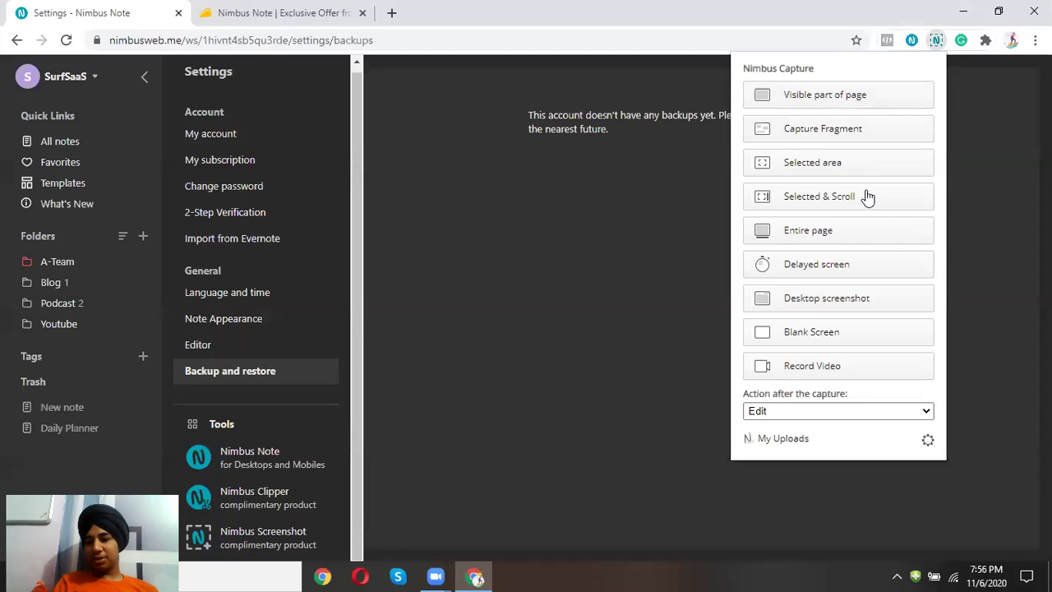
click(851, 230)
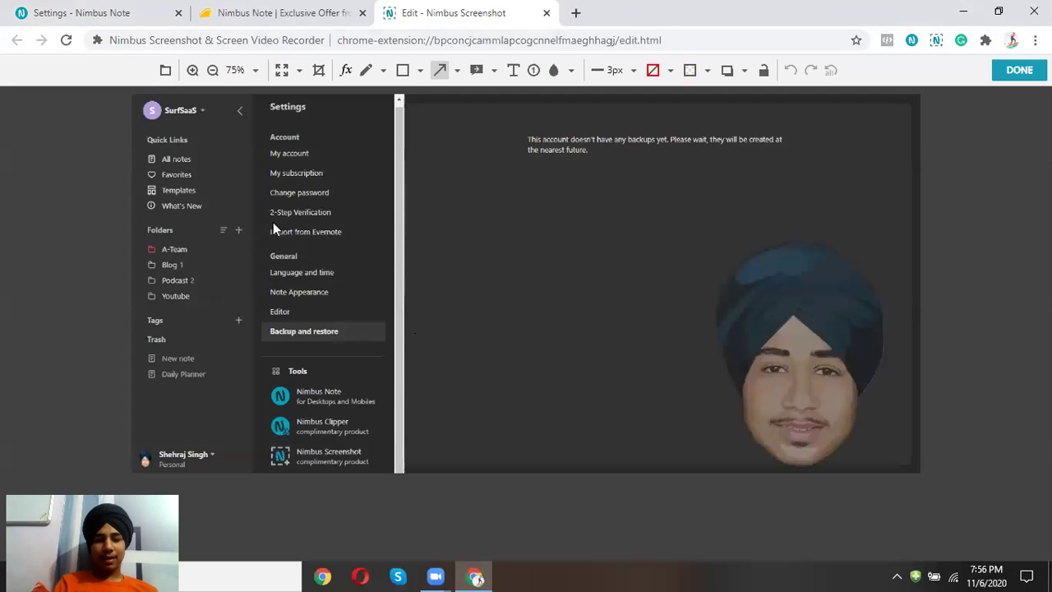
drag(871, 269, 493, 322)
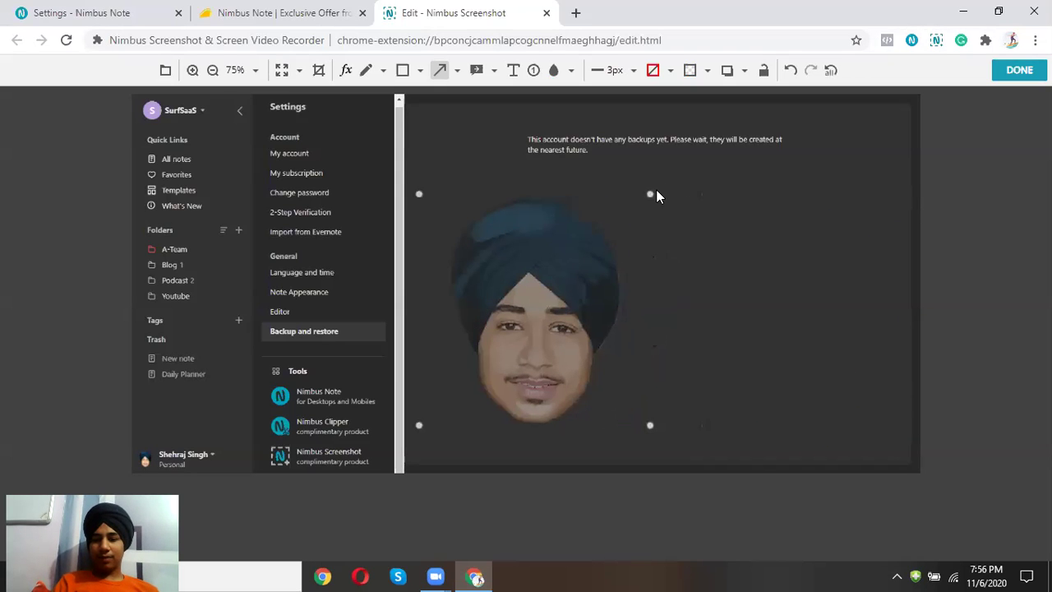
Shrink and reposition the portrait watermark, and draw red arrows pointing at My subscription and the Tags section.
mouse_move(650, 197)
mouse_down()
mouse_move(523, 380)
mouse_move(601, 244)
mouse_move(622, 230)
mouse_move(500, 245)
mouse_move(345, 192)
mouse_move(340, 169)
mouse_up()
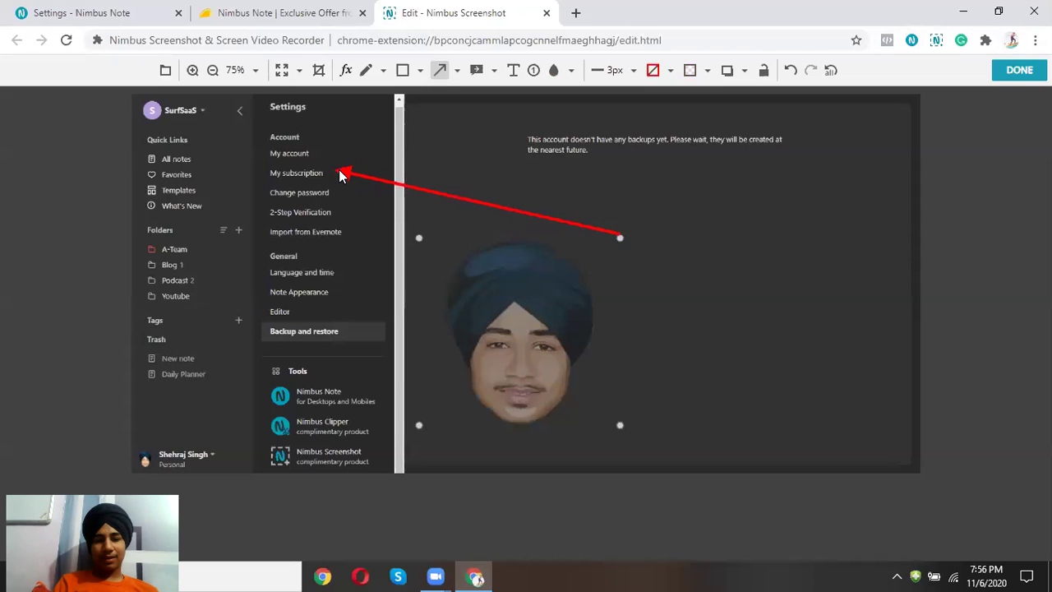
drag(549, 267, 651, 255)
drag(365, 183, 243, 337)
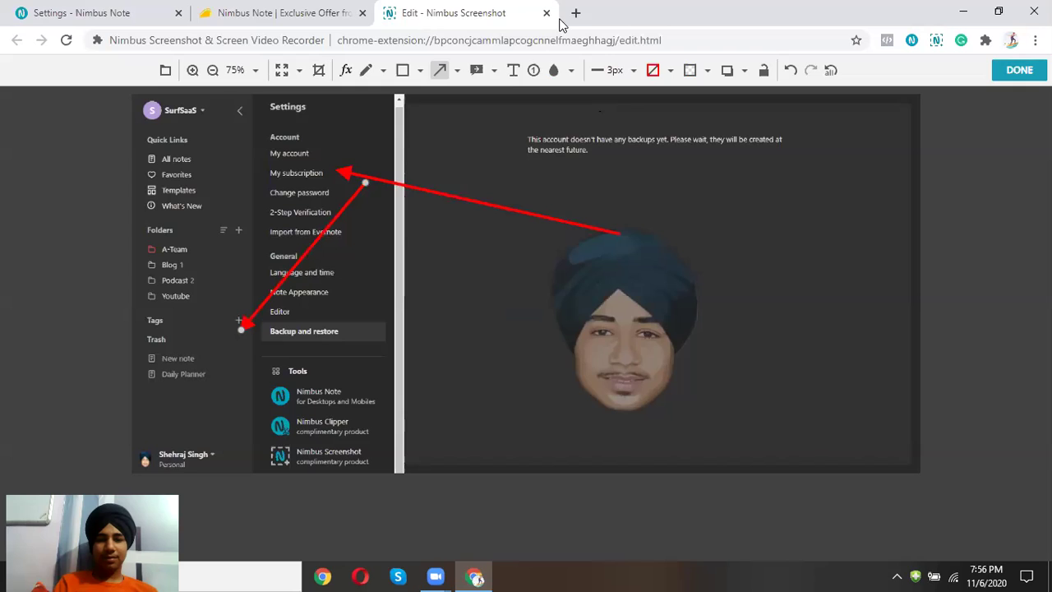
Try the Blur tool on the portrait area and the workspace name, and undo both blurs.
click(552, 71)
drag(424, 144, 887, 425)
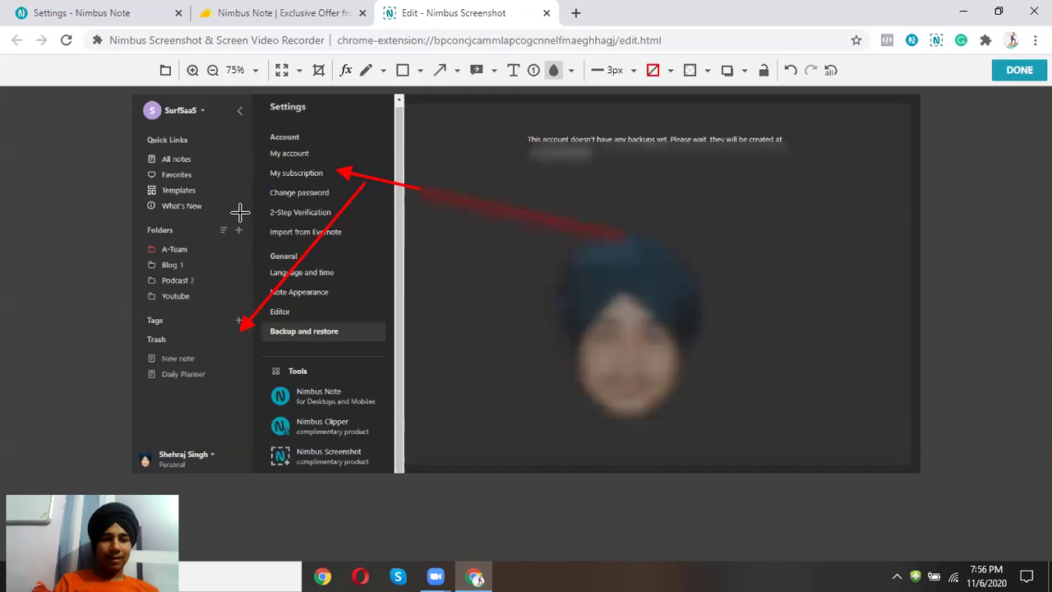
drag(141, 98, 204, 125)
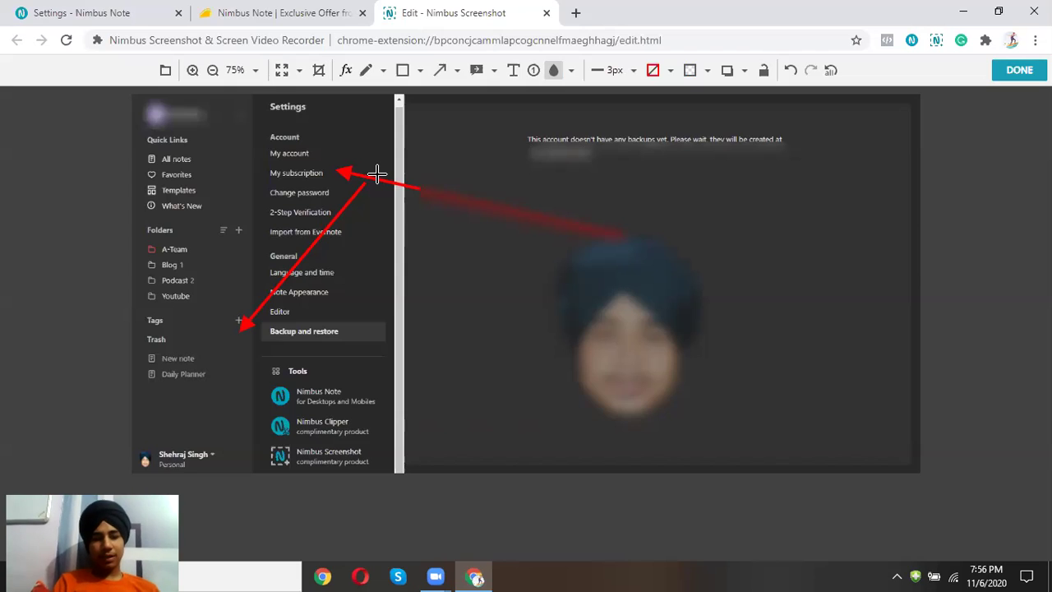
key(ctrl+z)
key(ctrl+z)
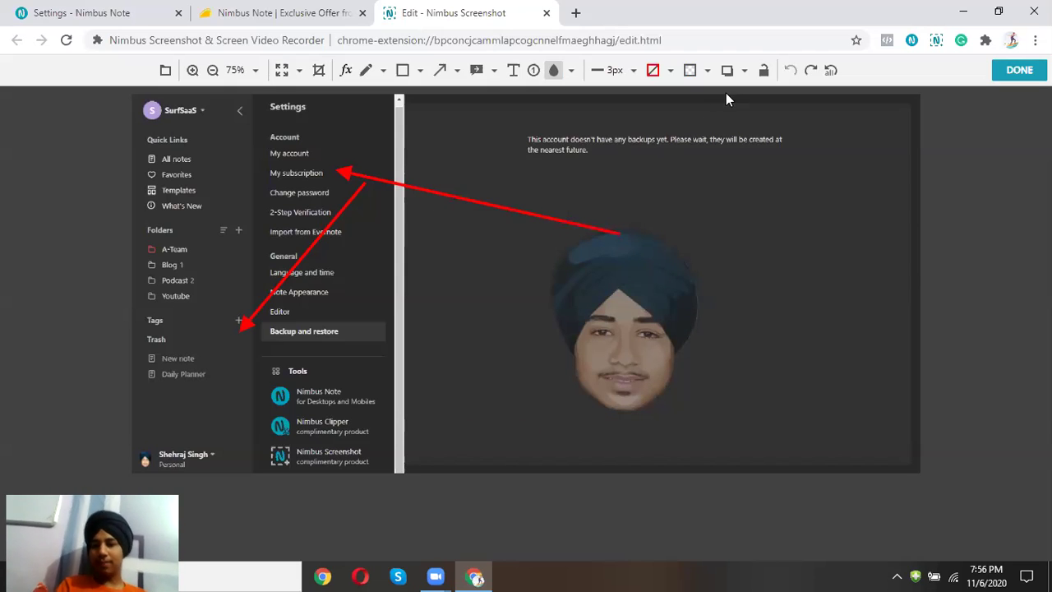
Close the screenshot editor and open Nimbus Capture's video recording options on the AppSumo deal page.
click(547, 12)
click(601, 127)
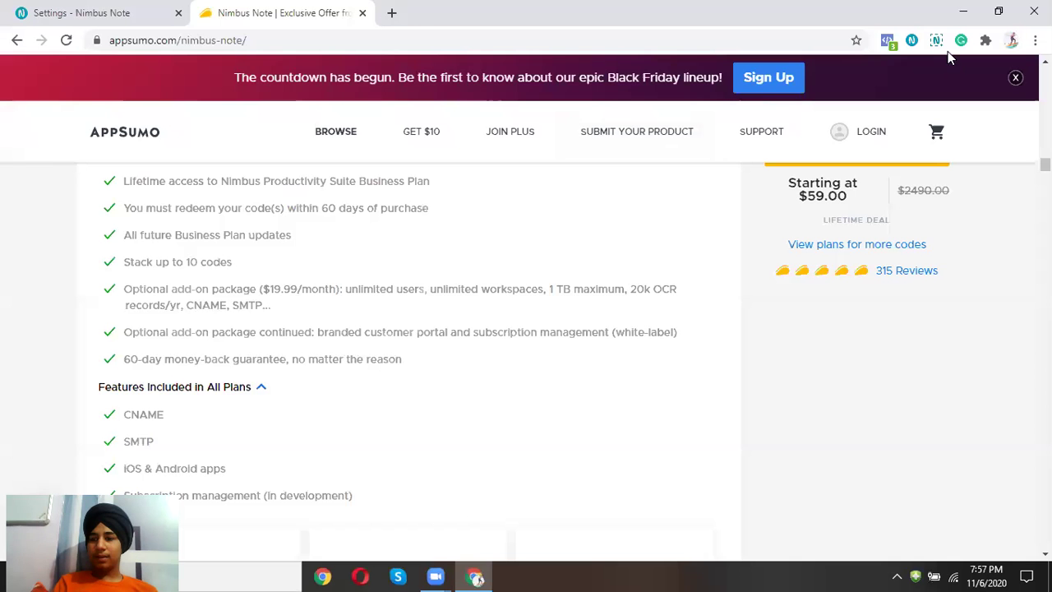
click(937, 41)
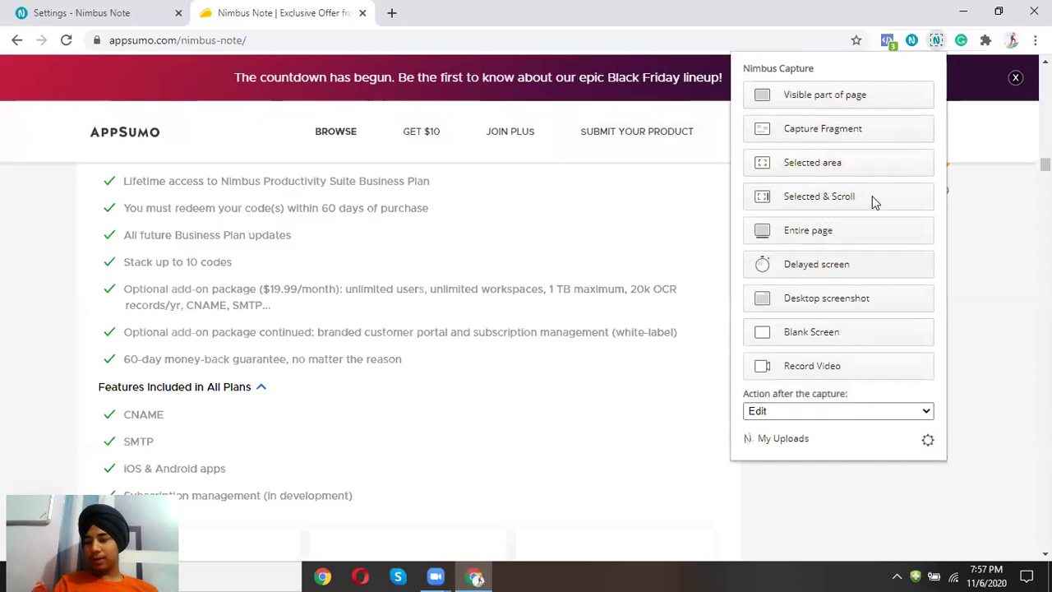
click(828, 369)
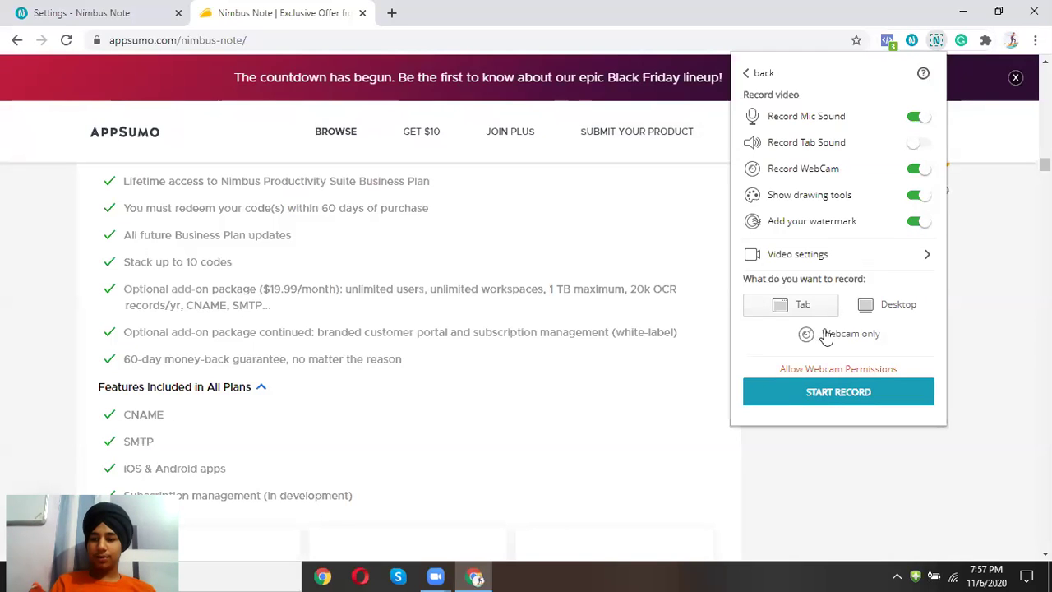
Try to start a tab video recording, and check the available options for the action after the capture.
click(825, 393)
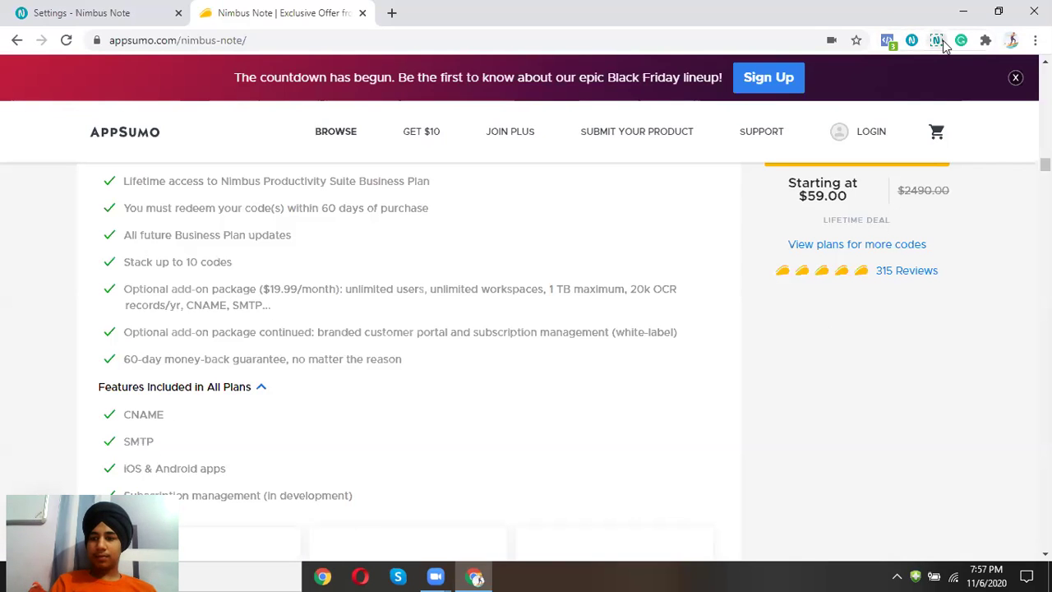
click(936, 41)
click(797, 409)
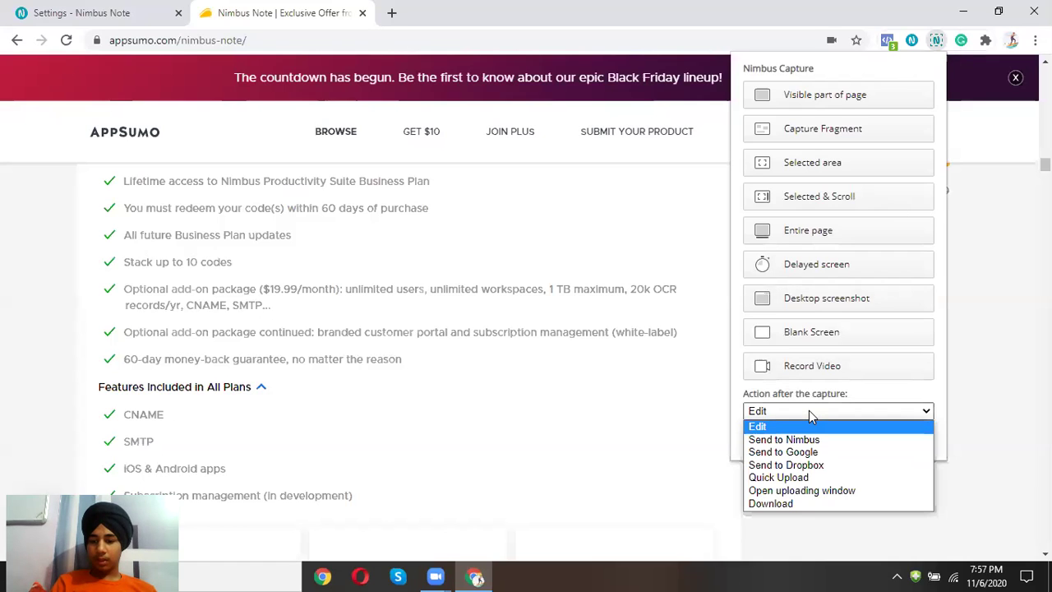
click(824, 404)
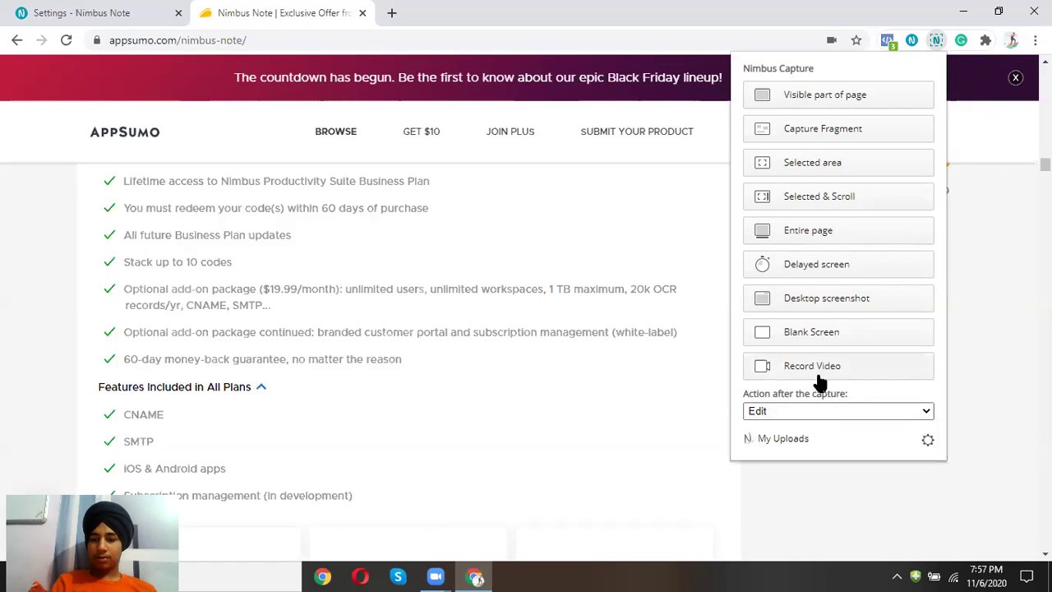
Review the video and audio quality options in Nimbus Capture's video recording settings.
click(818, 367)
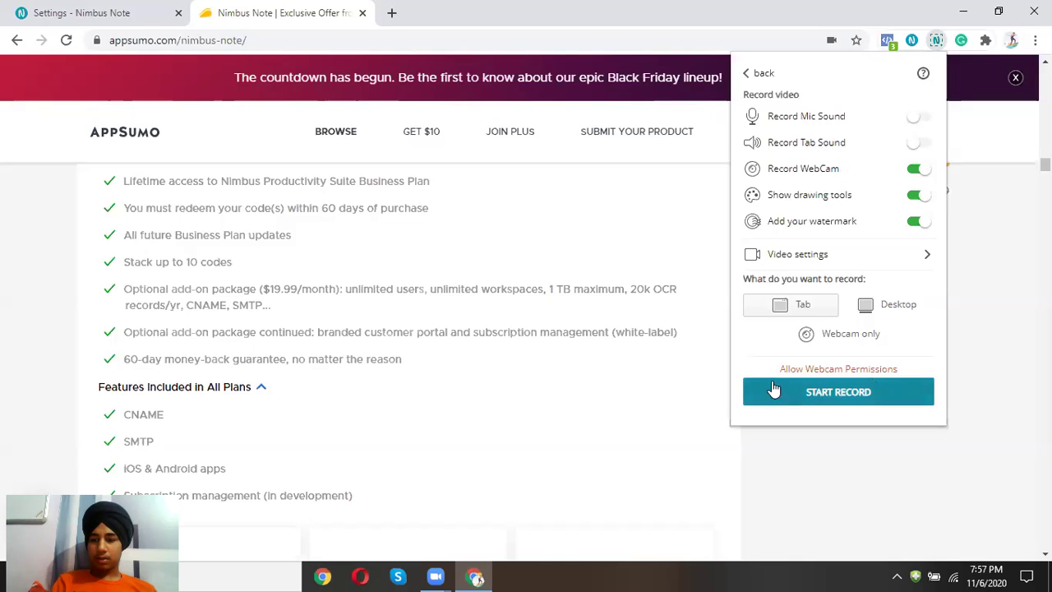
click(809, 255)
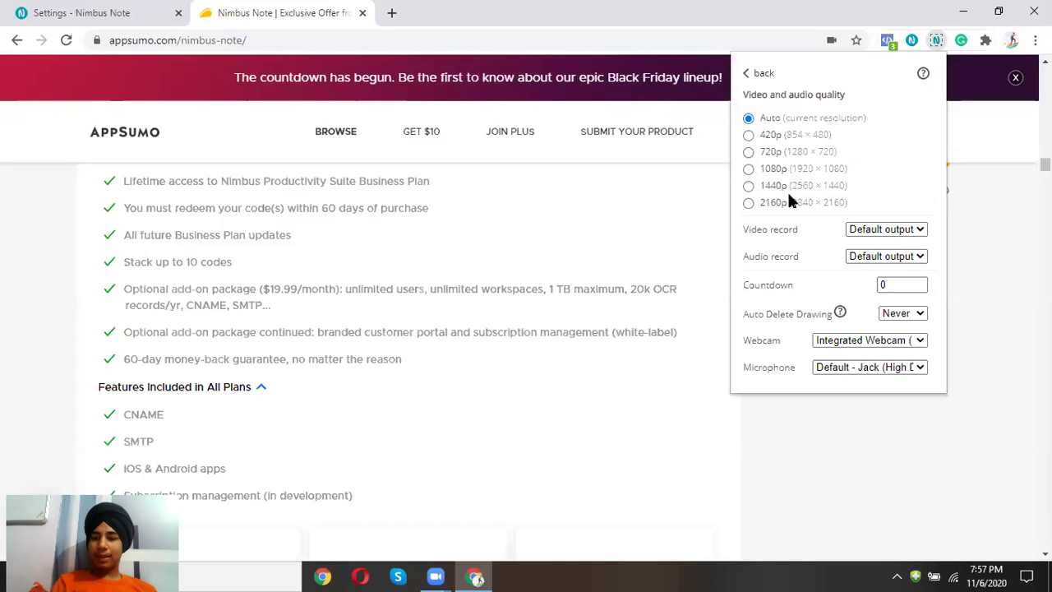
click(599, 223)
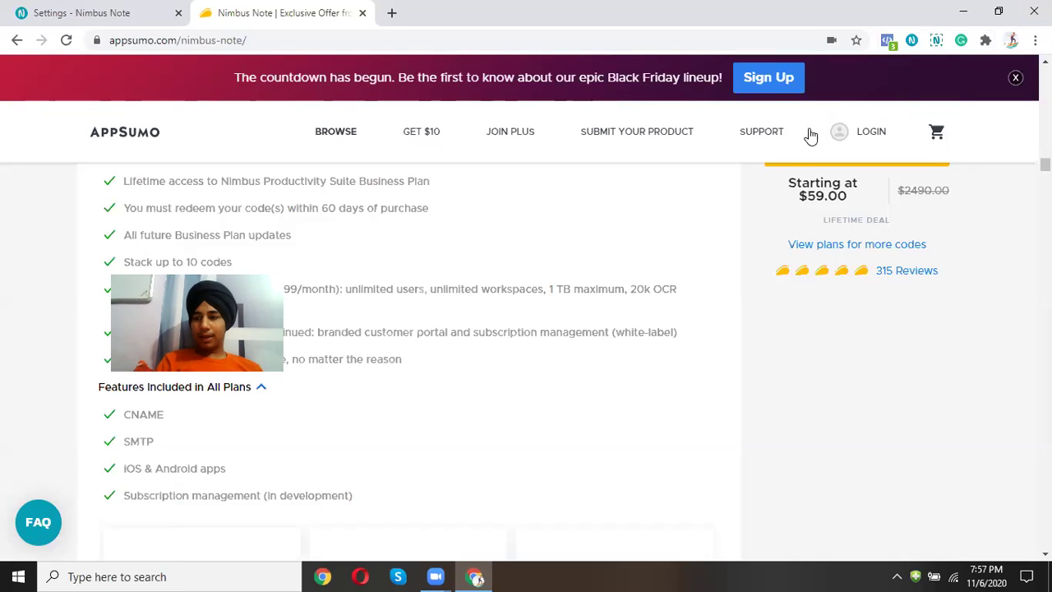
Photo-clip three fragments of the AppSumo page with Nimbus Clipper: the navigation header, the deal terms list and the taco rating.
click(936, 40)
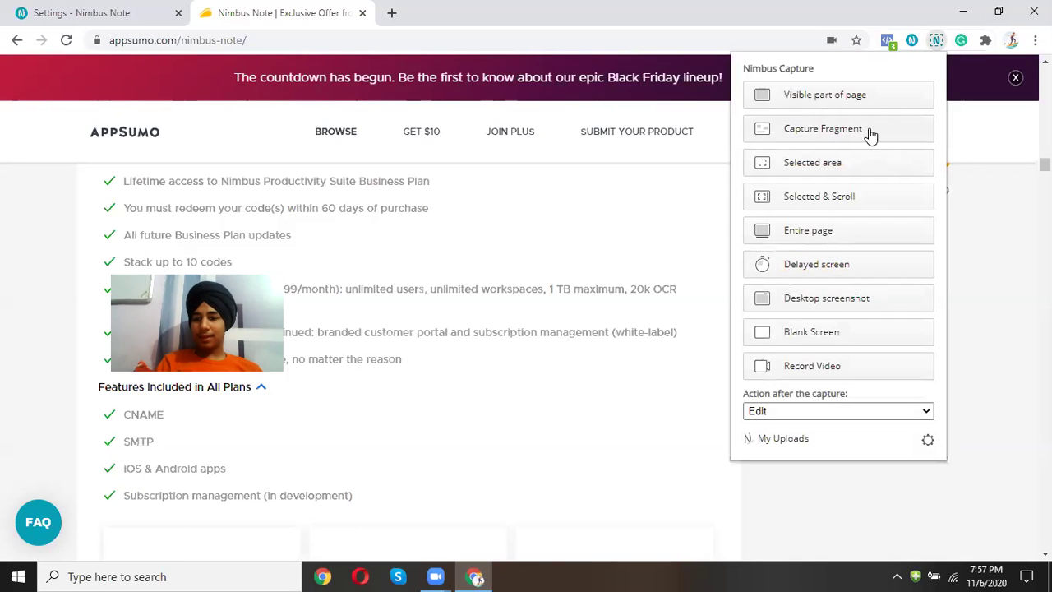
click(912, 40)
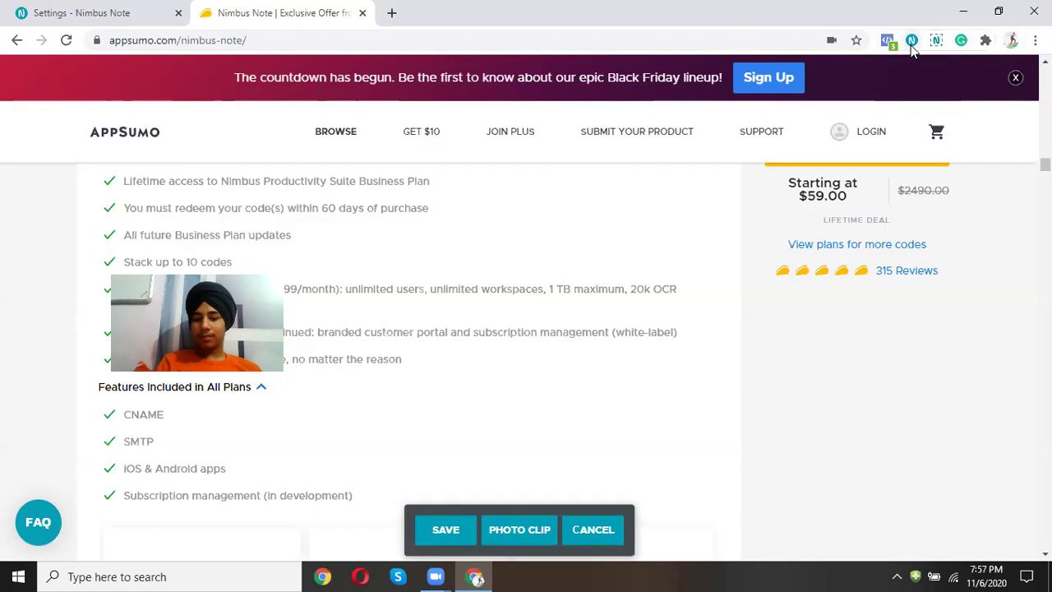
click(78, 135)
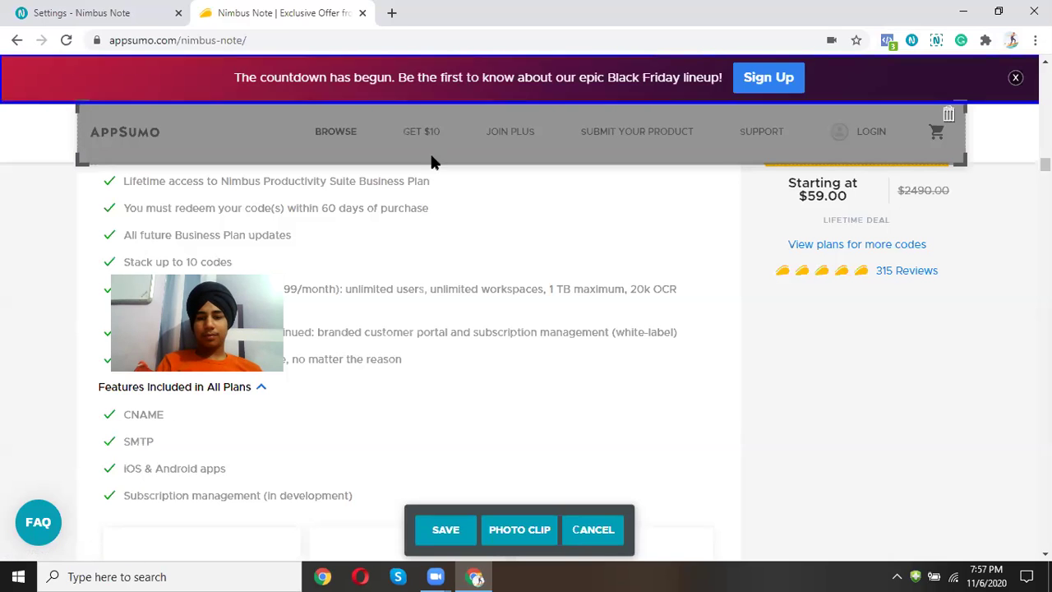
click(312, 206)
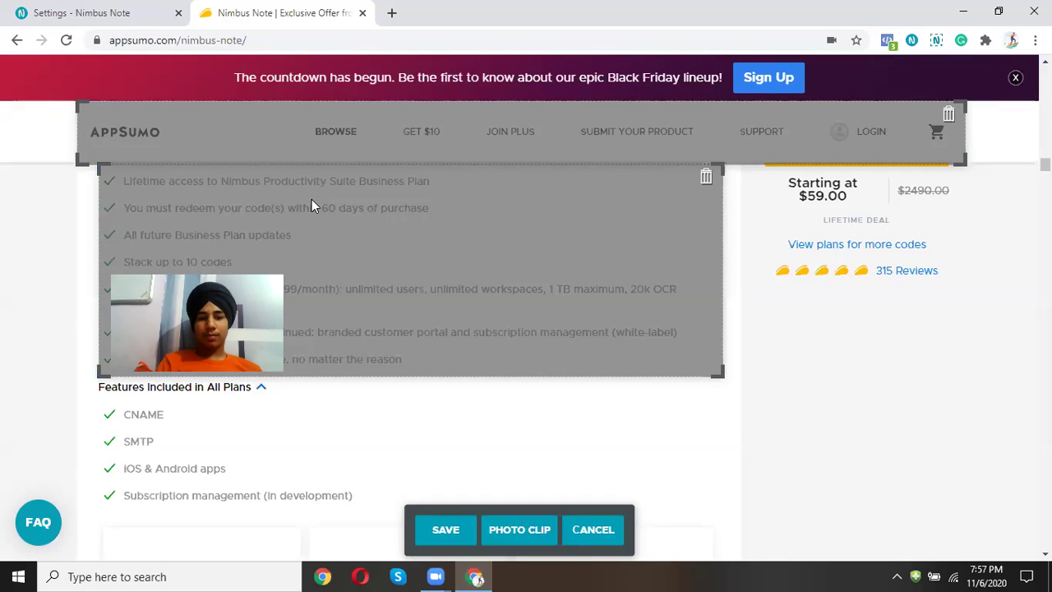
click(812, 282)
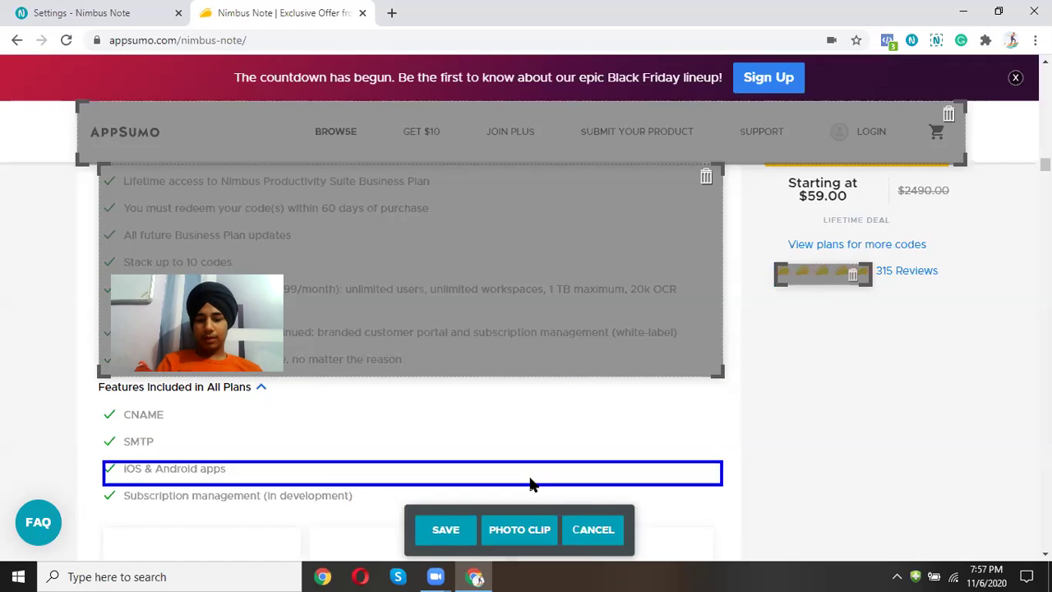
click(536, 531)
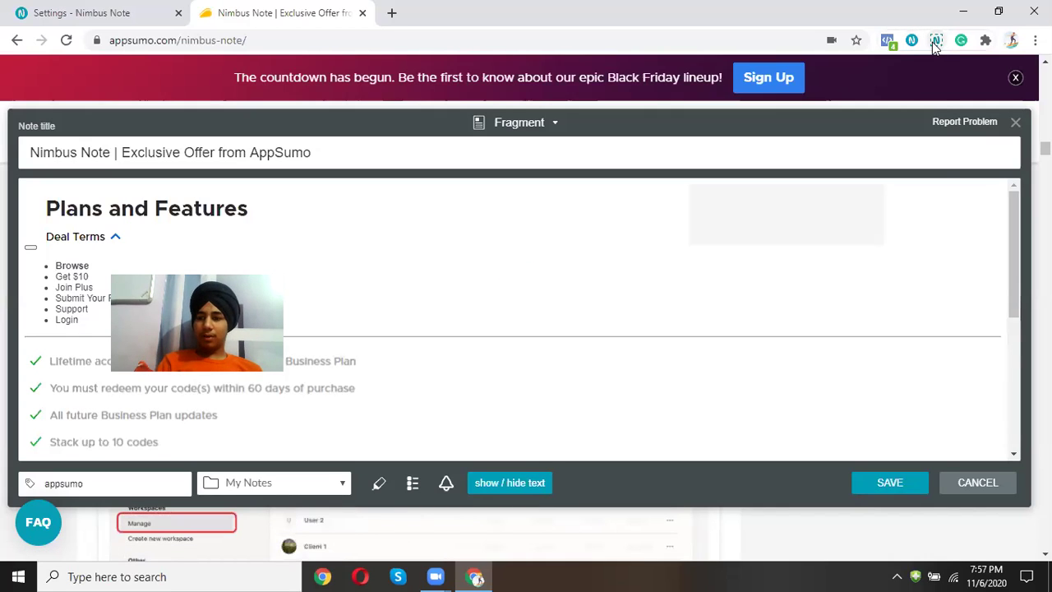
Look through the fragment clip's note preview, discard it without saving, and dismiss the Black Friday countdown banner.
click(936, 41)
click(689, 184)
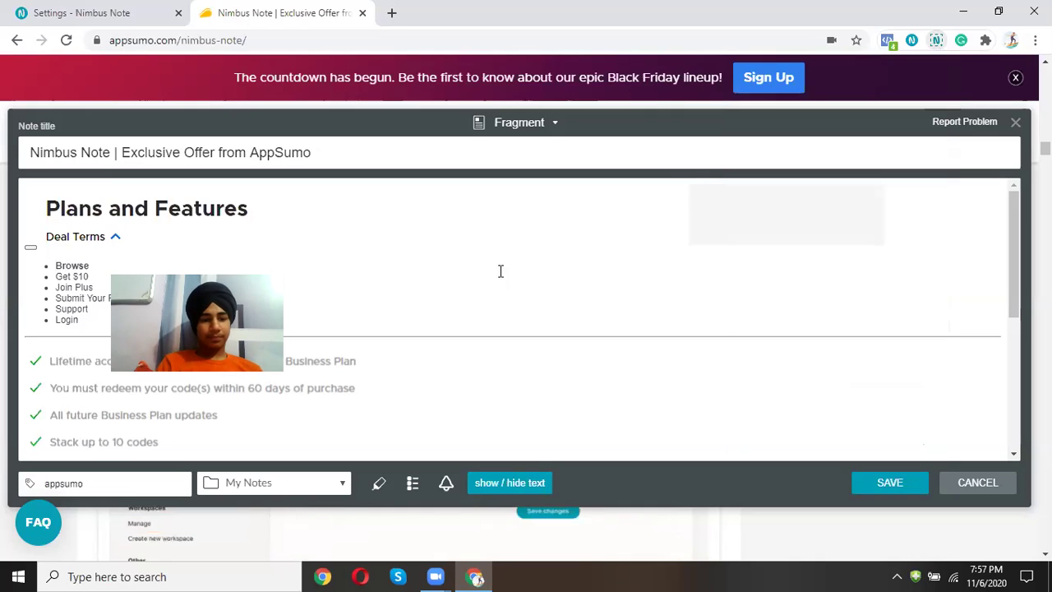
scroll(1004, 220, down, 5)
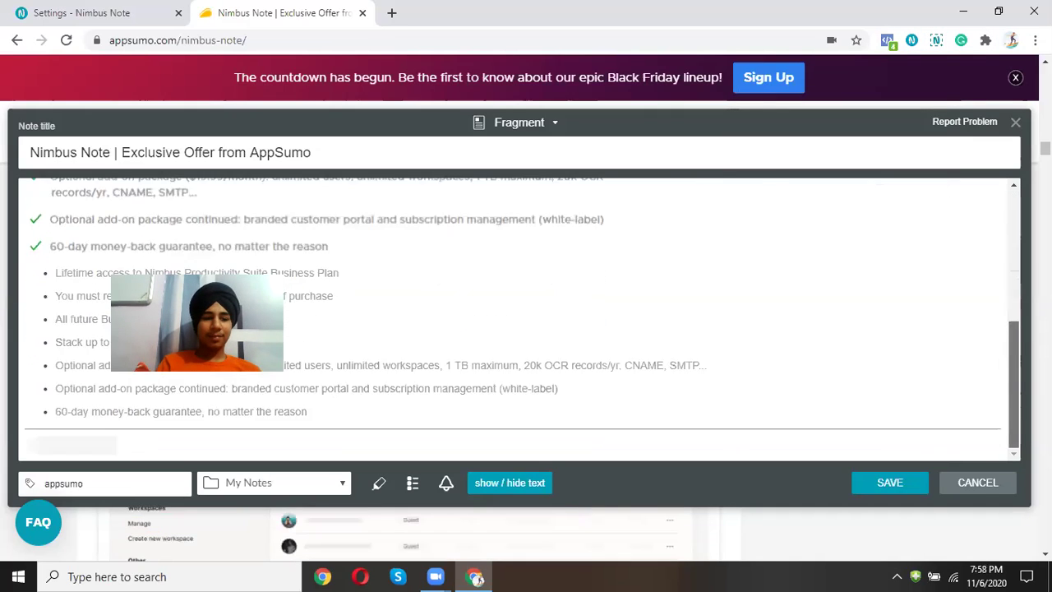
scroll(1004, 220, up, 5)
click(1014, 122)
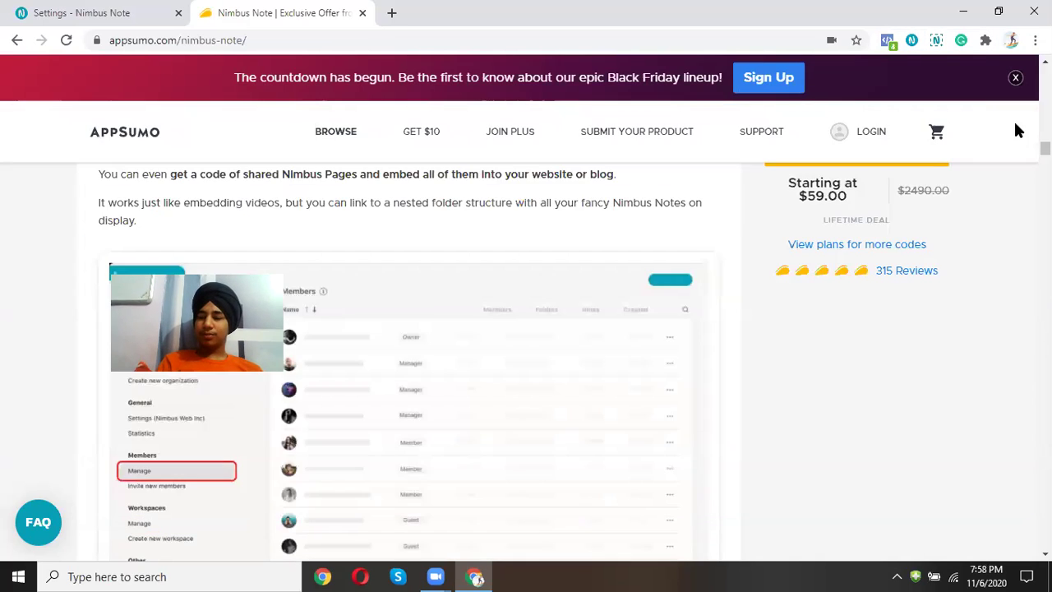
click(1016, 77)
click(911, 40)
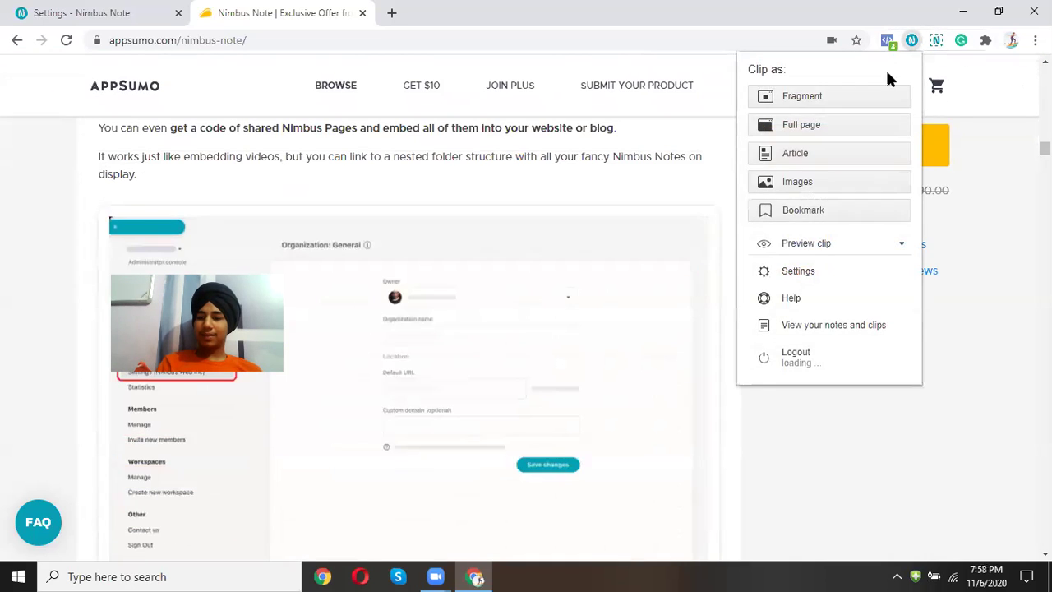
click(869, 99)
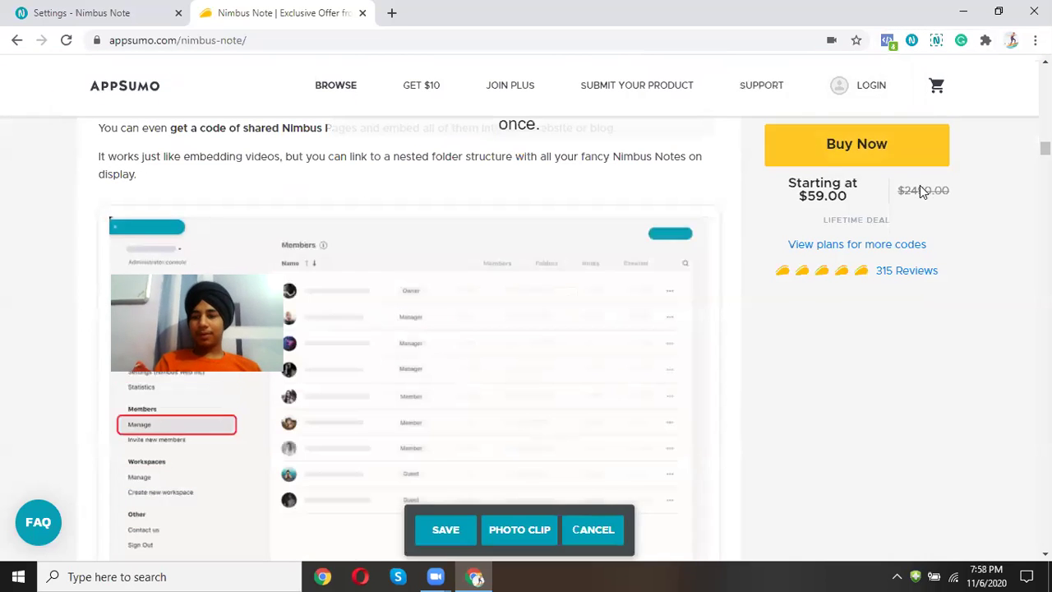
key(Escape)
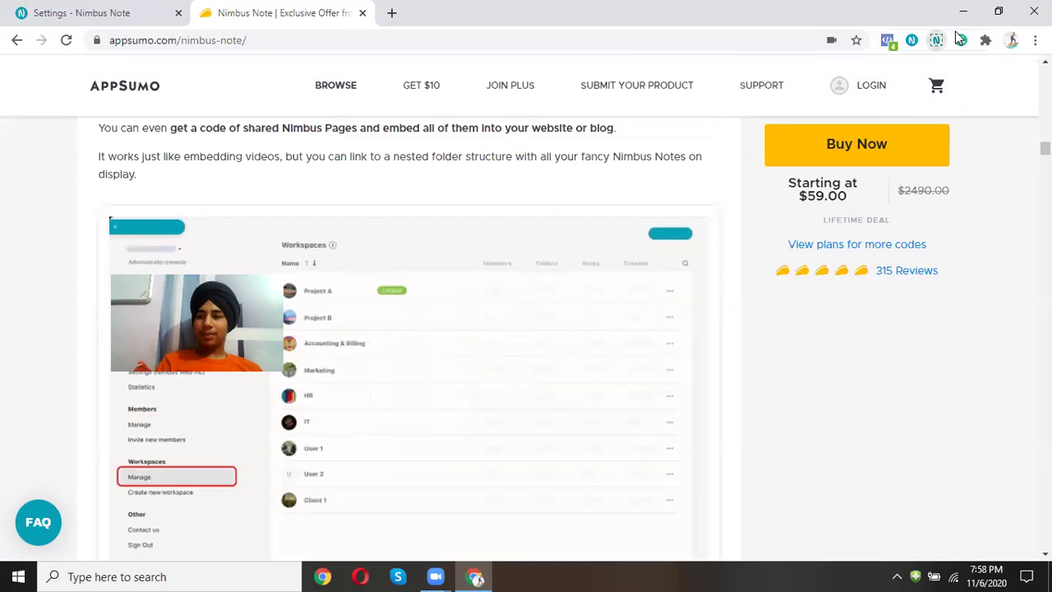
Open Nimbus Capture's Blank Screen editor and read the Microphone/Camera Access page.
click(934, 40)
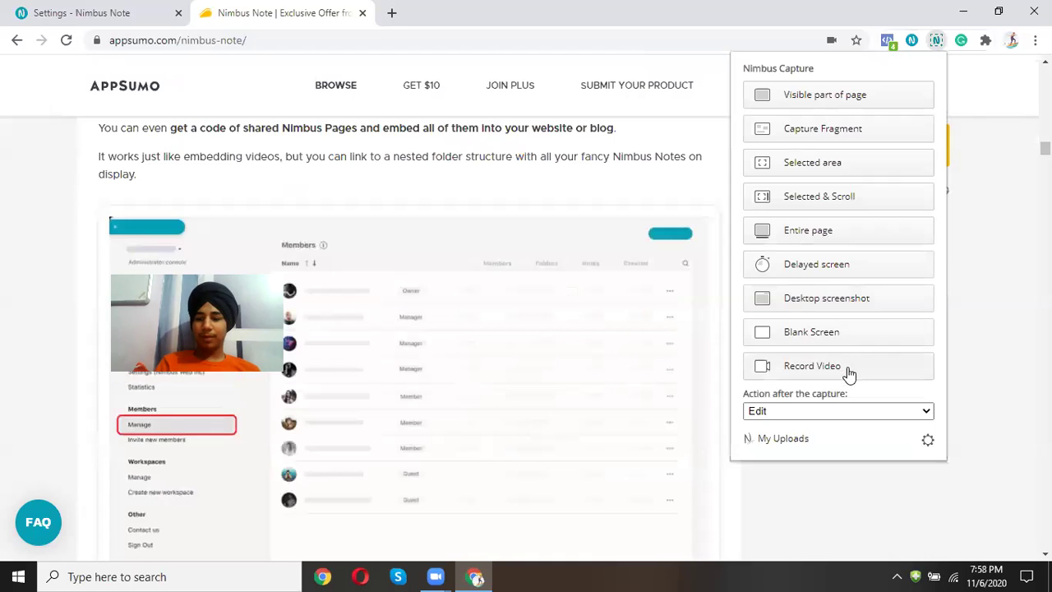
click(814, 333)
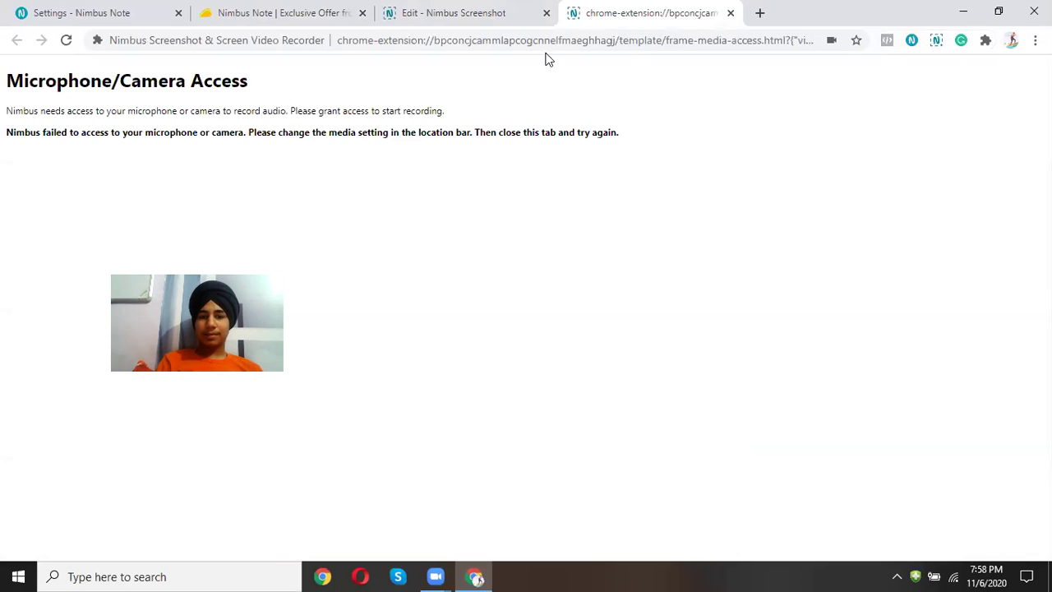
drag(442, 131, 475, 132)
drag(170, 146, 399, 129)
click(280, 129)
click(141, 130)
click(542, 128)
Close the Microphone/Camera Access page, the blank screenshot editor and the empty new tab to return to the AppSumo deal.
click(730, 13)
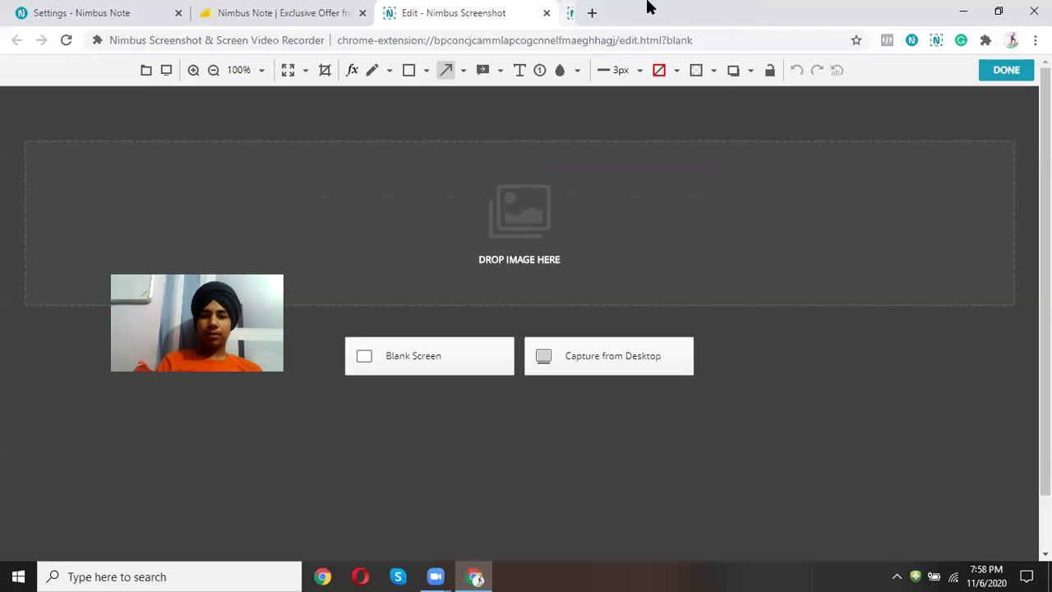
key(ctrl+t)
click(546, 13)
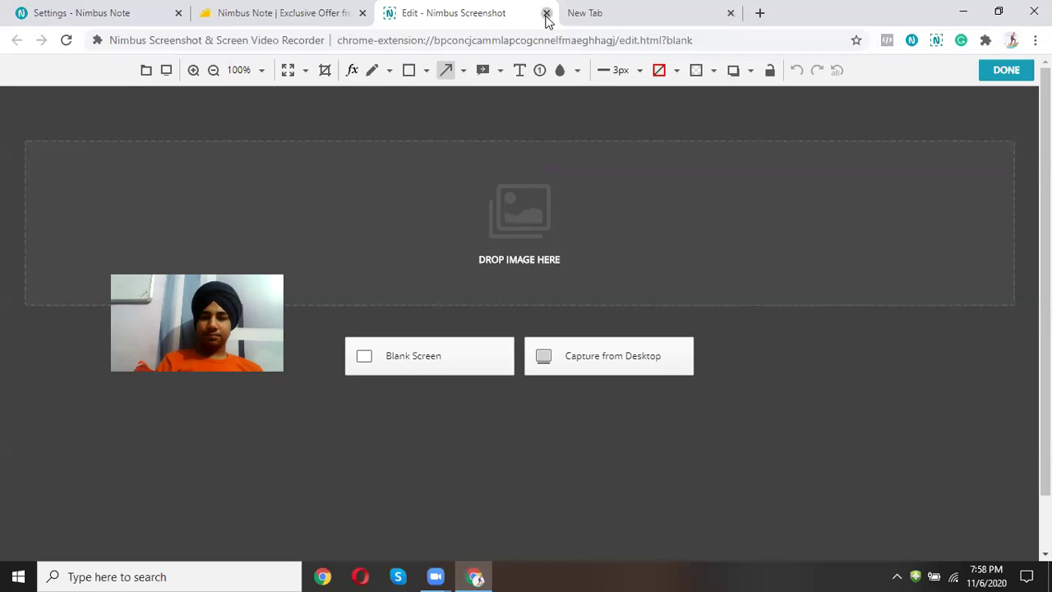
click(601, 127)
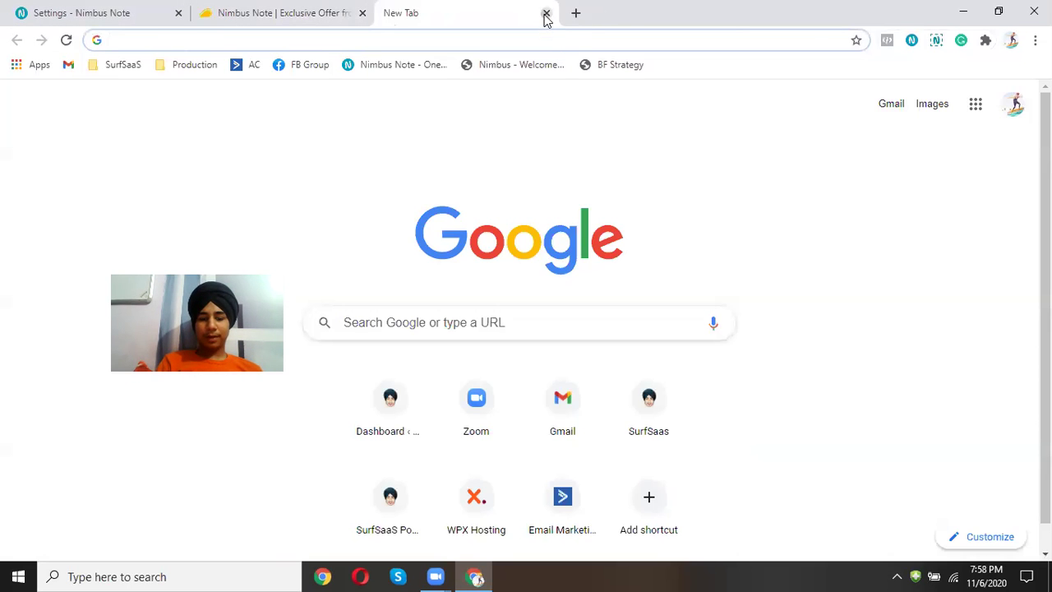
click(546, 15)
drag(558, 48, 324, 8)
drag(277, 210, 128, 229)
click(195, 231)
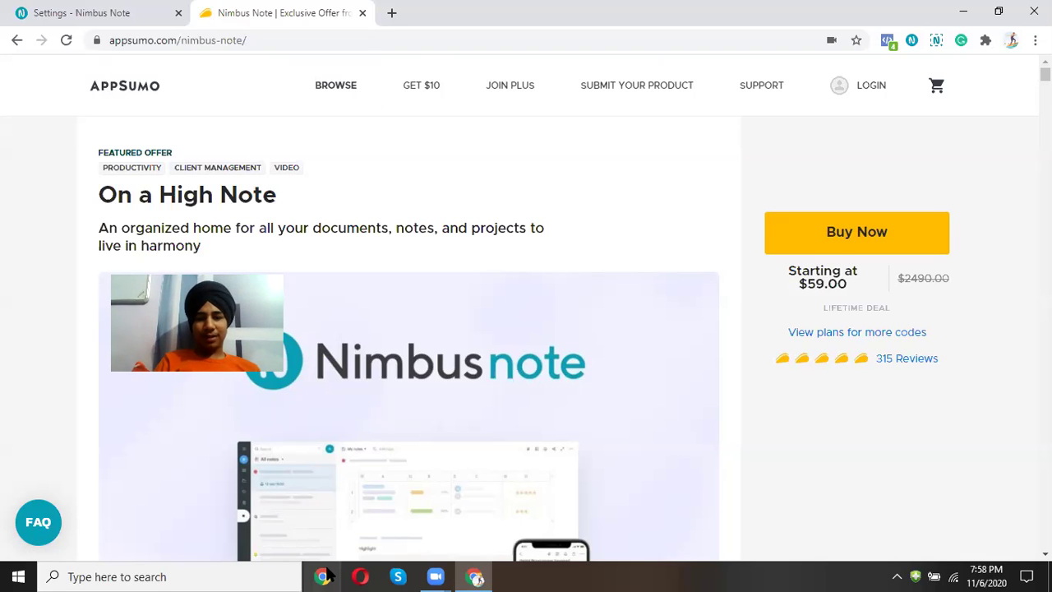
Switch back to the Nimbus Note settings, reload the page and view the My account section.
key(ctrl+Tab)
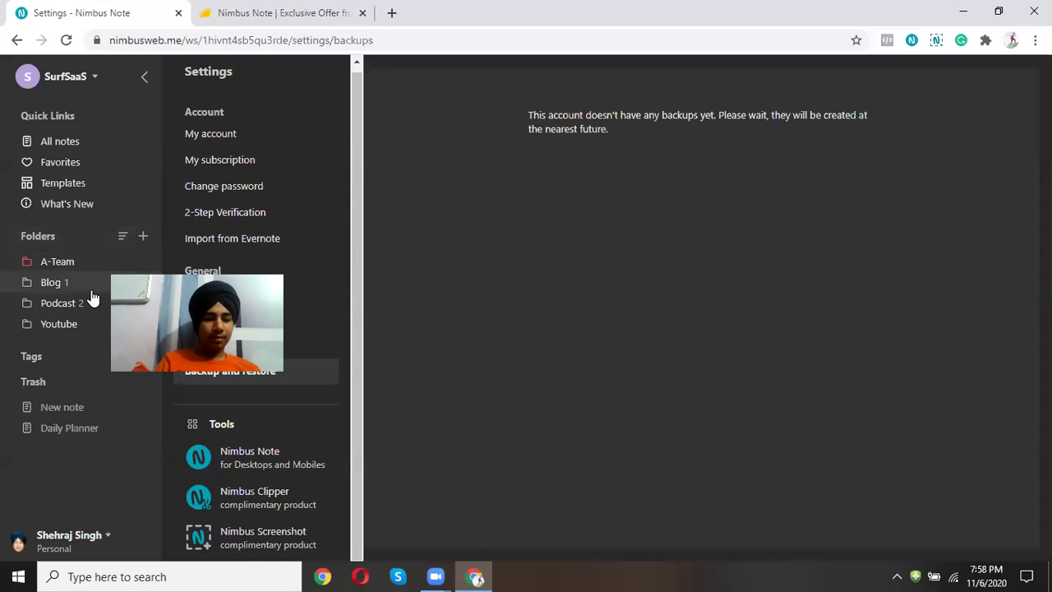
drag(39, 141, 82, 142)
click(176, 75)
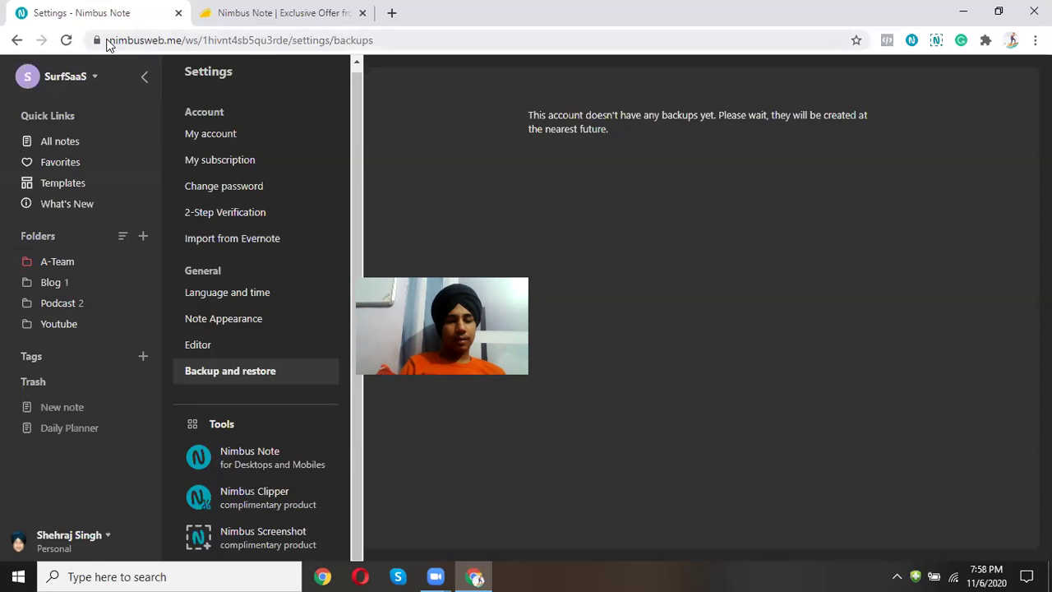
click(67, 40)
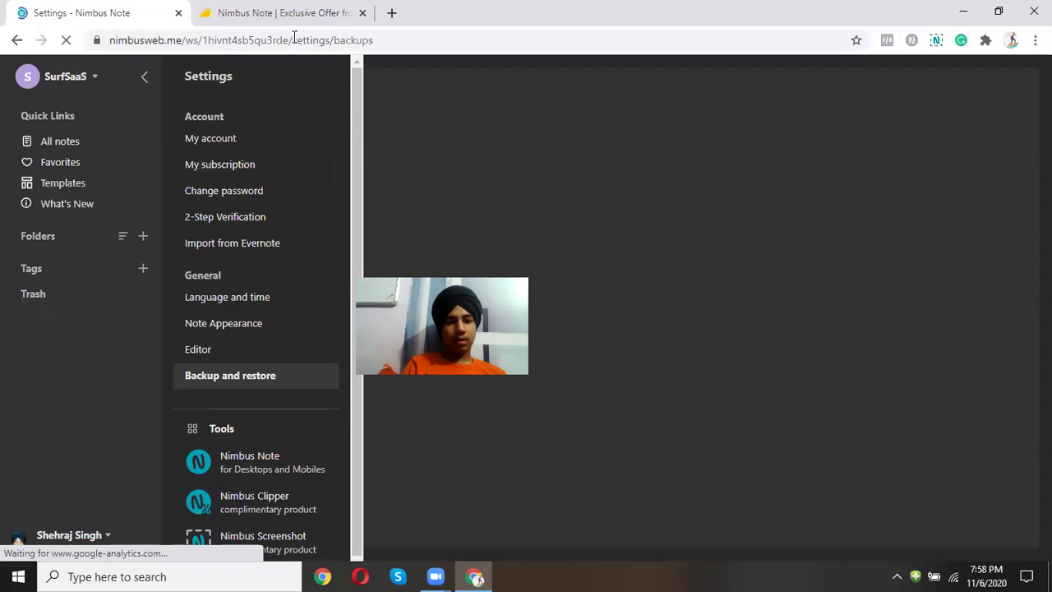
click(191, 138)
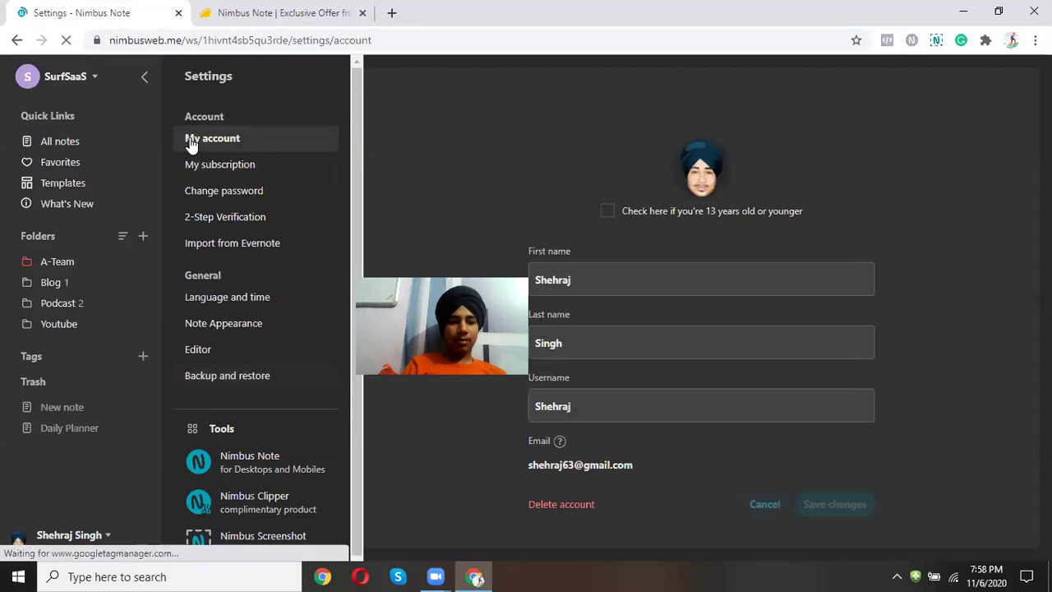
Open the Blog folder, add two new notes to it and open the lower one.
click(86, 282)
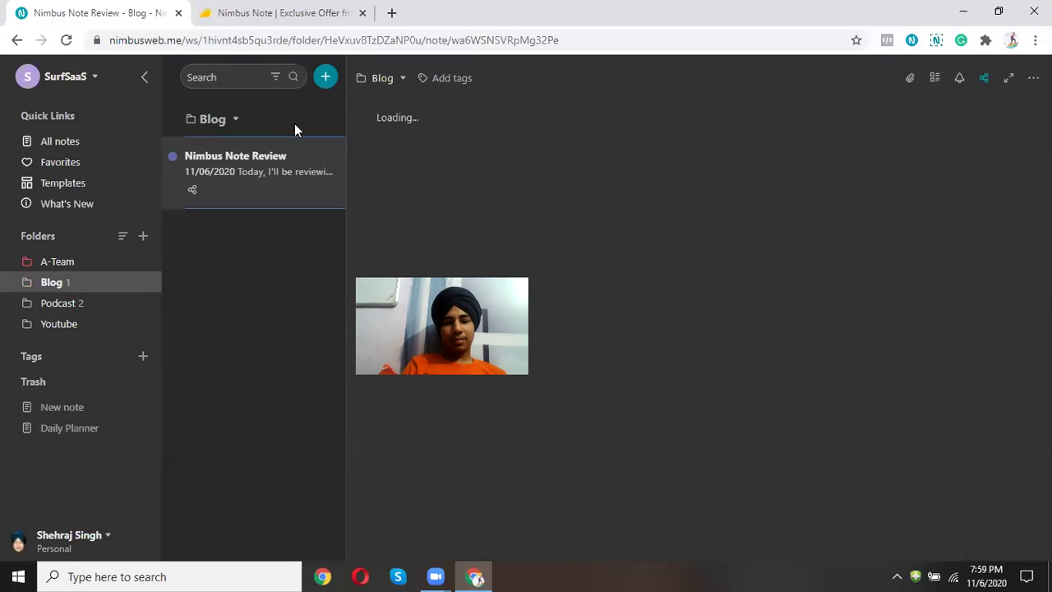
click(324, 89)
click(321, 77)
click(219, 228)
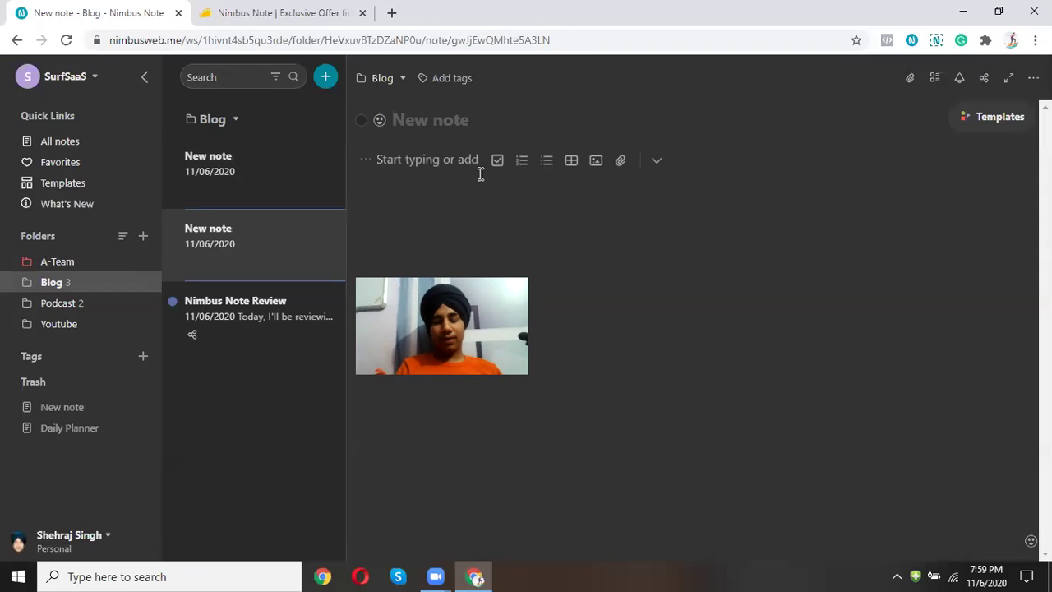
Write the reviewer's short link ending in /nimbus below a blank line in the new note's body, and select that text.
click(481, 173)
key(Return)
key(Return)
key(Return)
key(Return)
key(BackSpace)
key(BackSpace)
key(BackSpace)
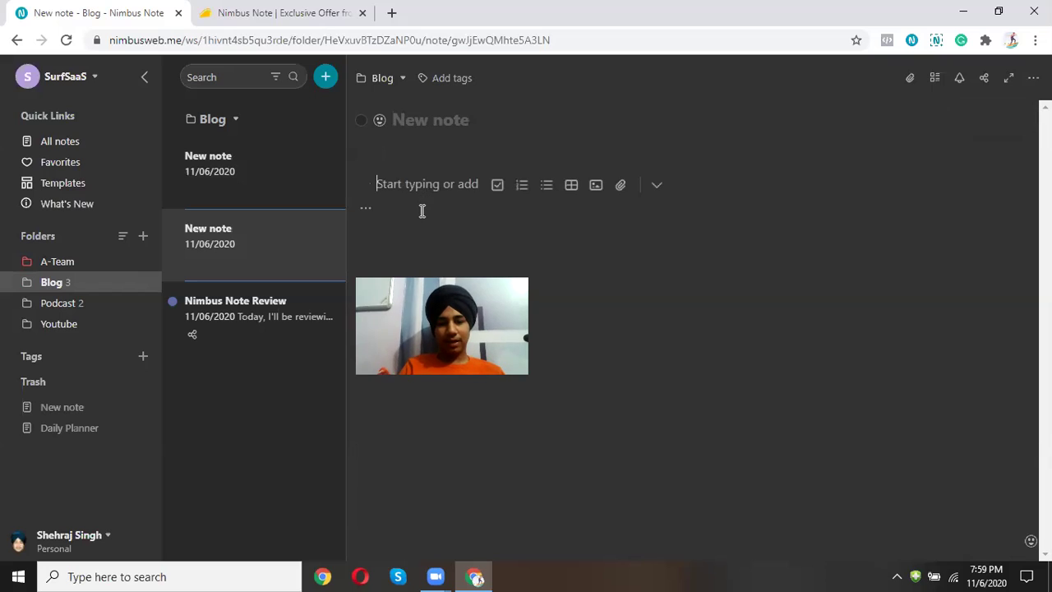
text(Sh)
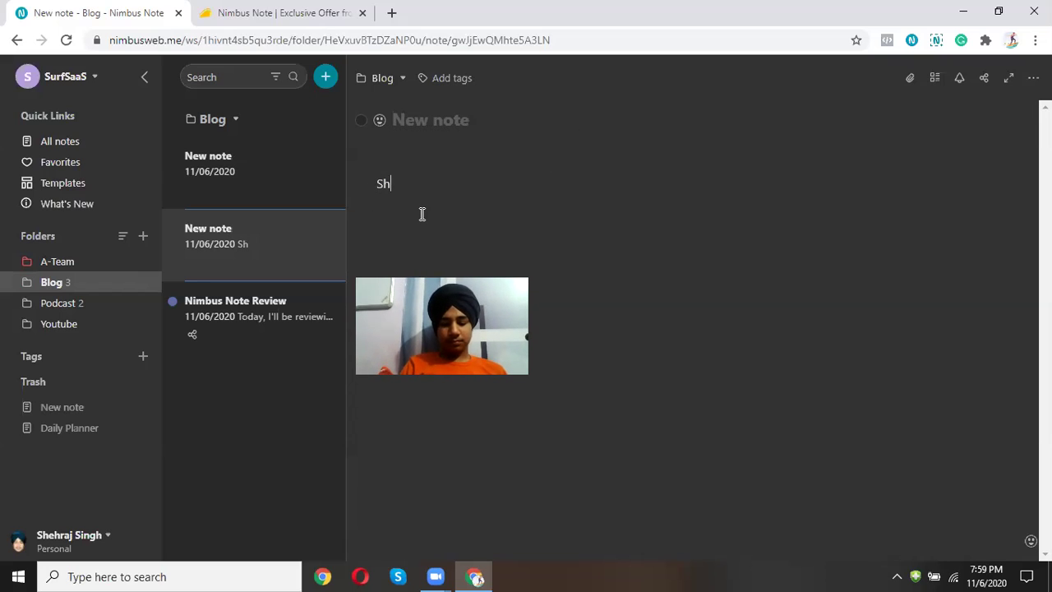
text(whe/nim)
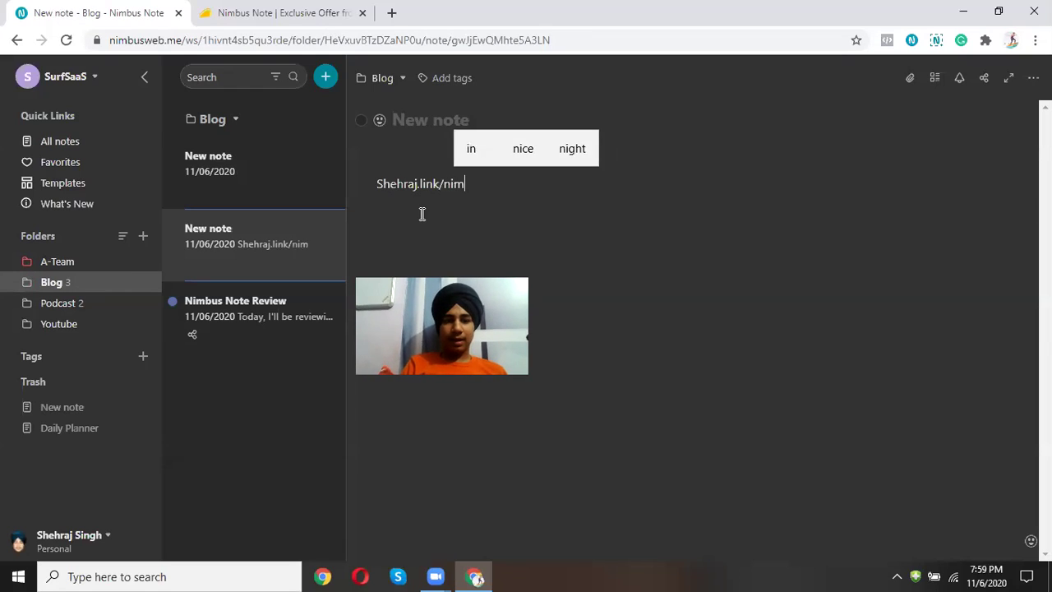
text(bus)
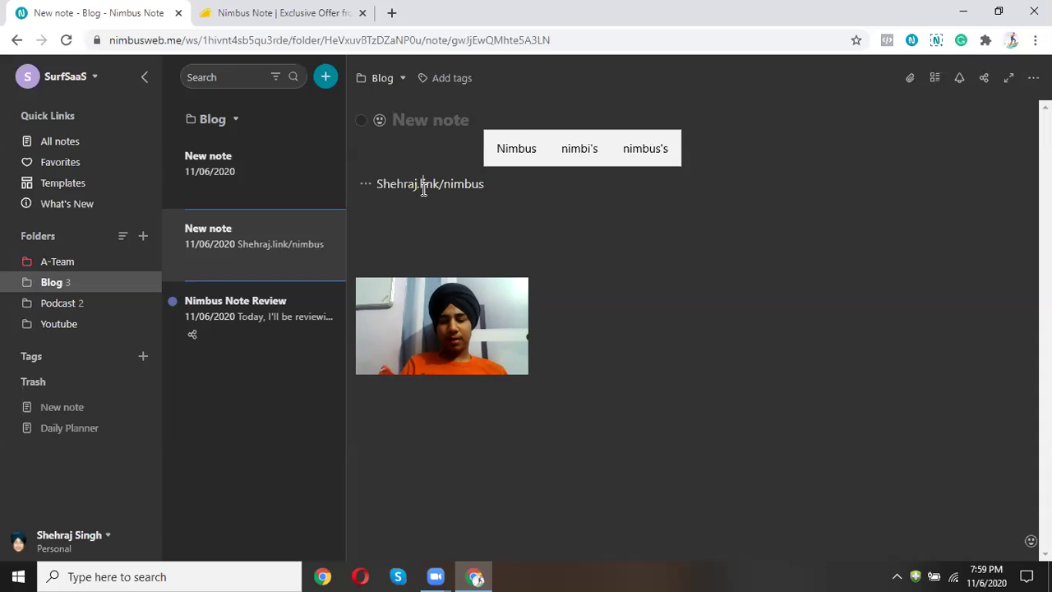
triple_click(424, 184)
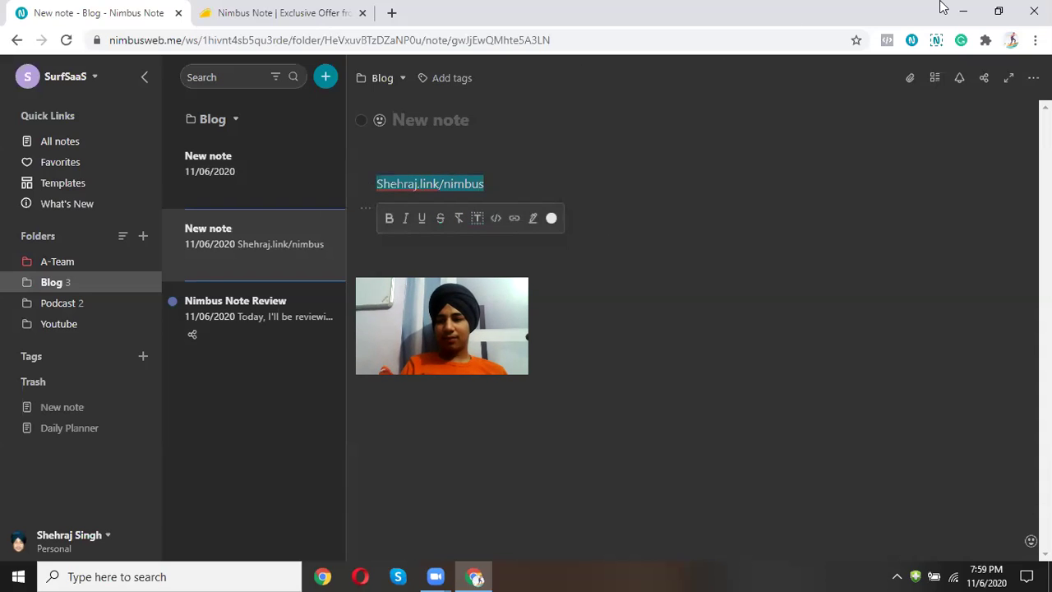
Expand the note to full width and format the short link text as bold with a yellow highlight.
click(1009, 78)
triple_click(85, 185)
click(43, 218)
click(207, 225)
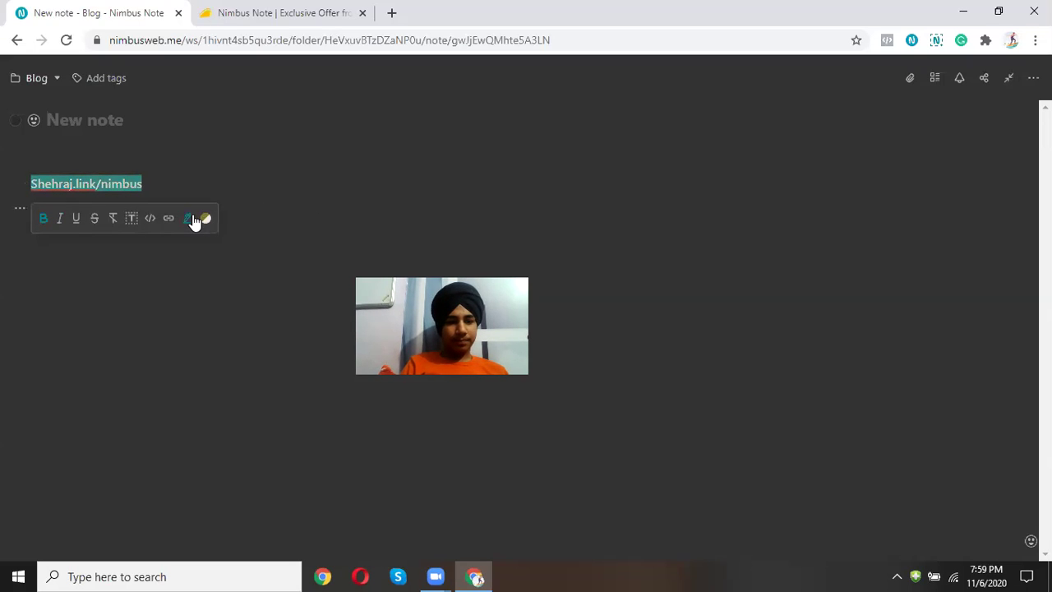
click(334, 214)
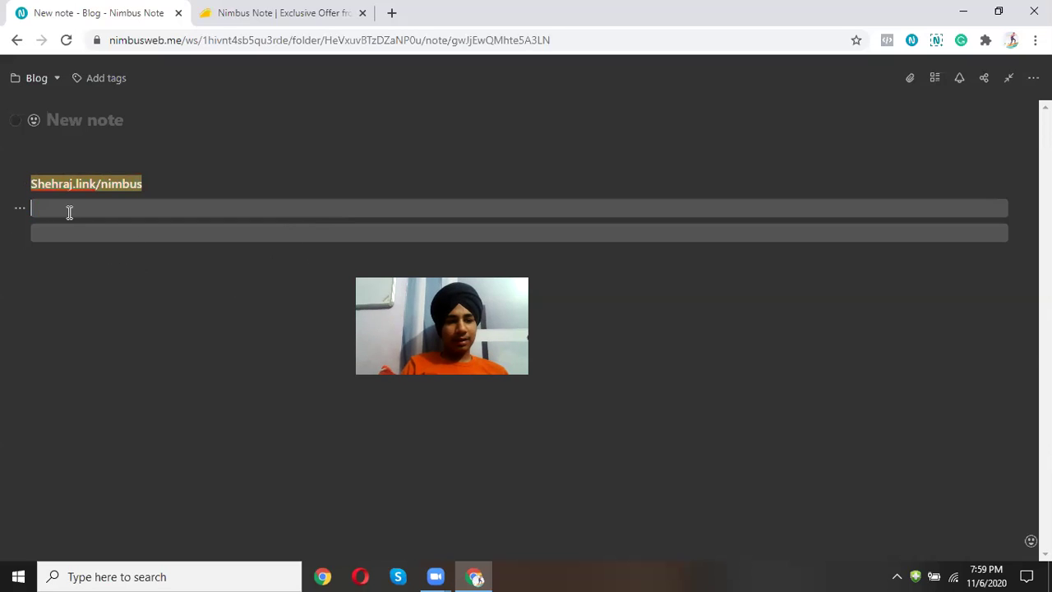
Convert the highlighted short link line to a Large Heading and place the cursor below it.
click(18, 183)
mouse_move(63, 289)
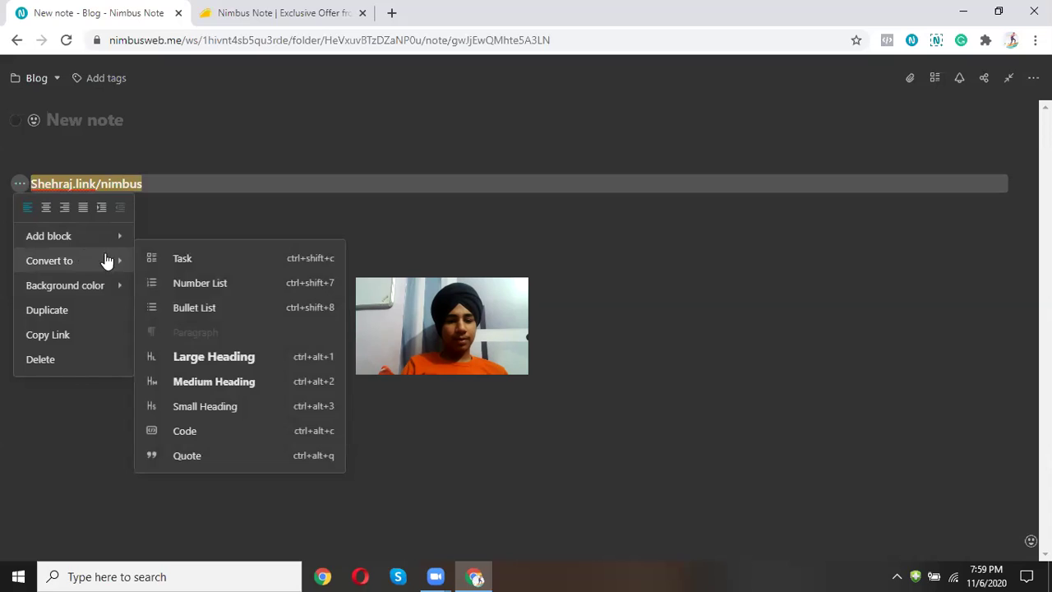
click(185, 360)
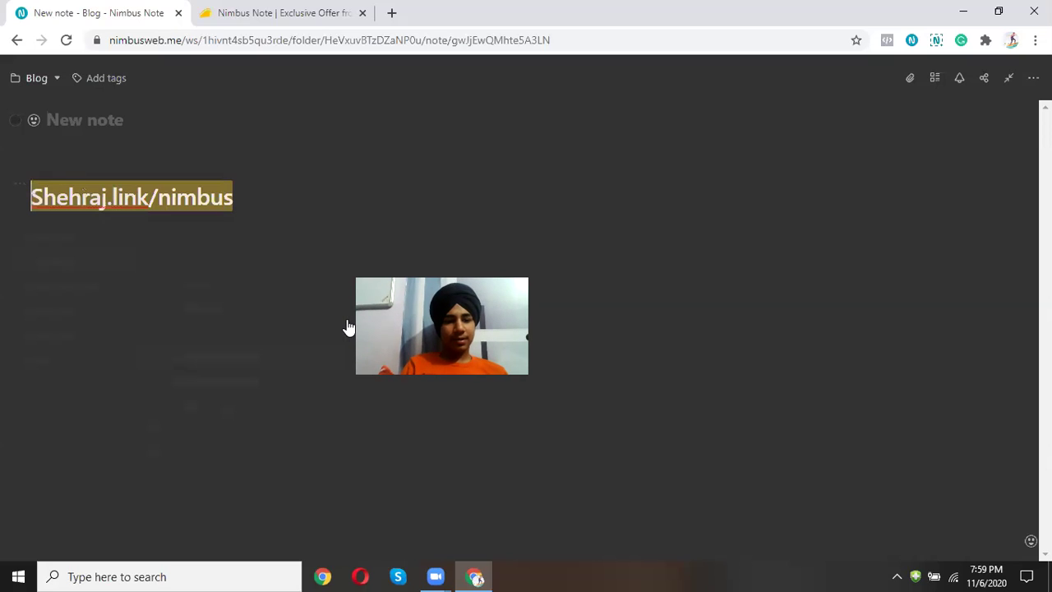
click(166, 244)
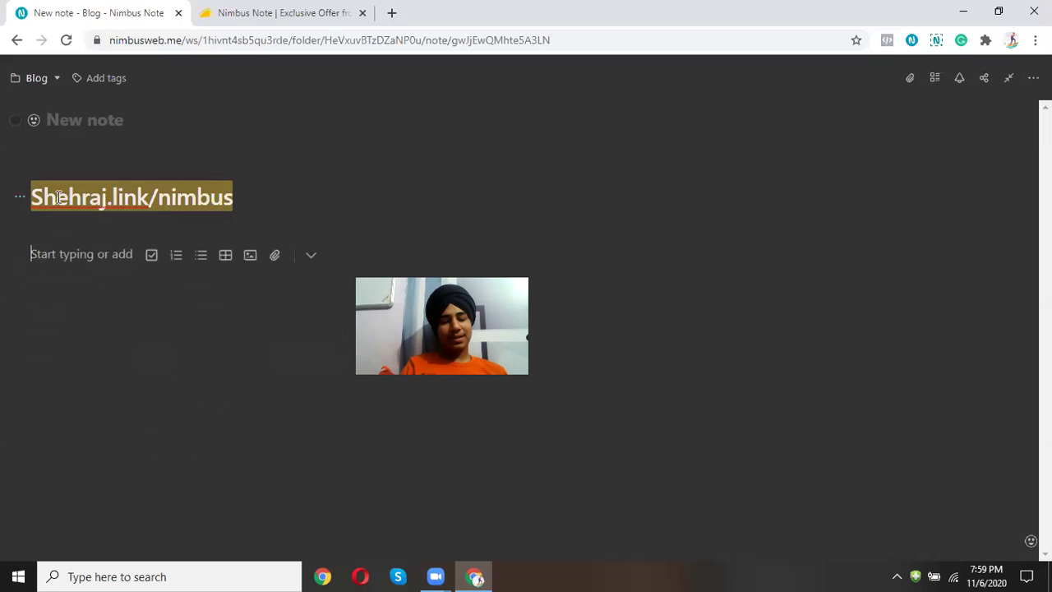
Switch from the note to the AppSumo deal page for Nimbus Note.
drag(154, 197, 359, 211)
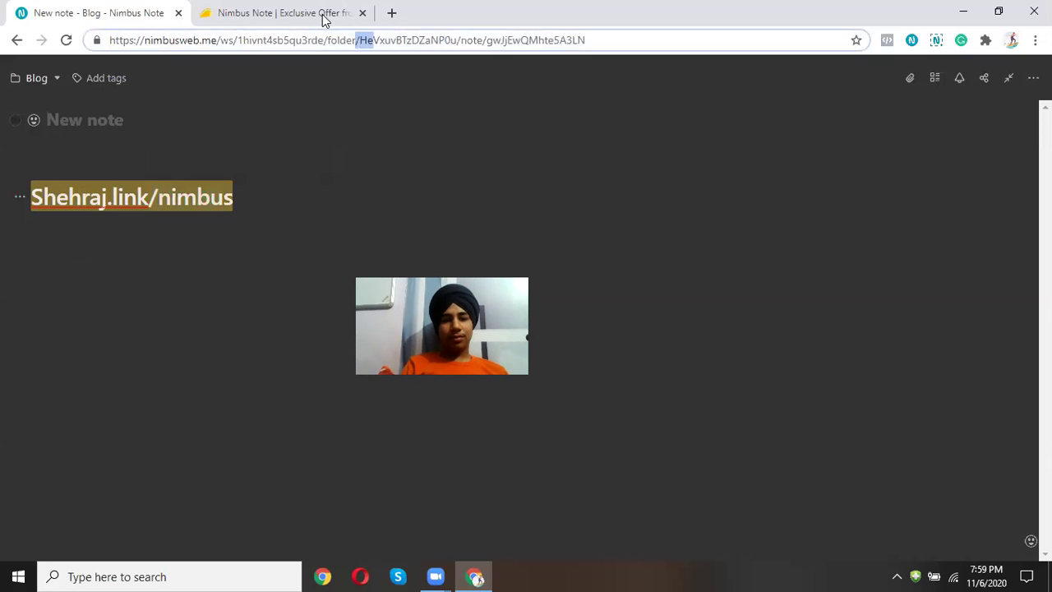
click(308, 13)
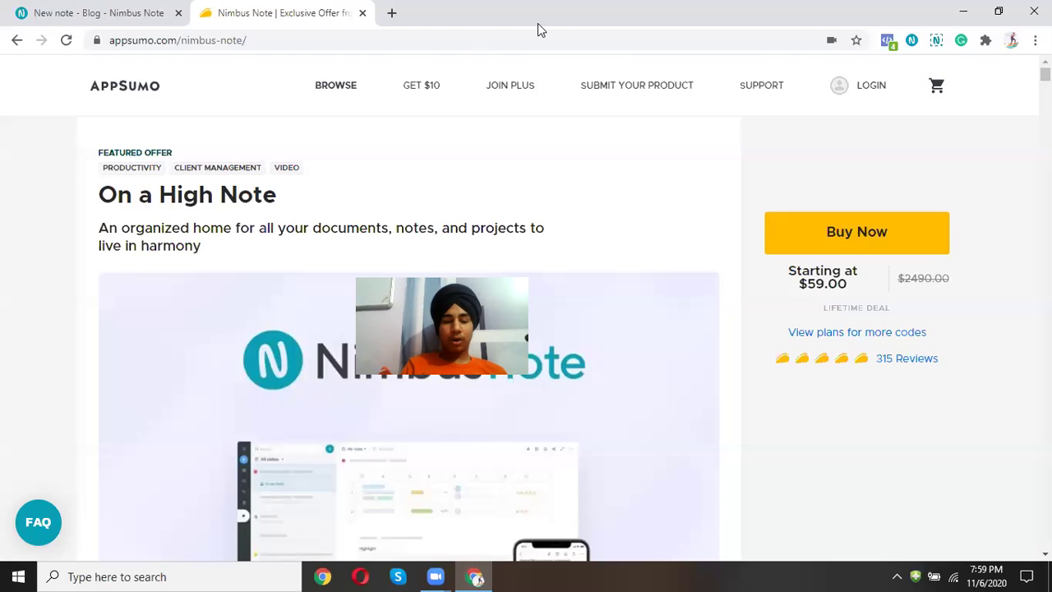